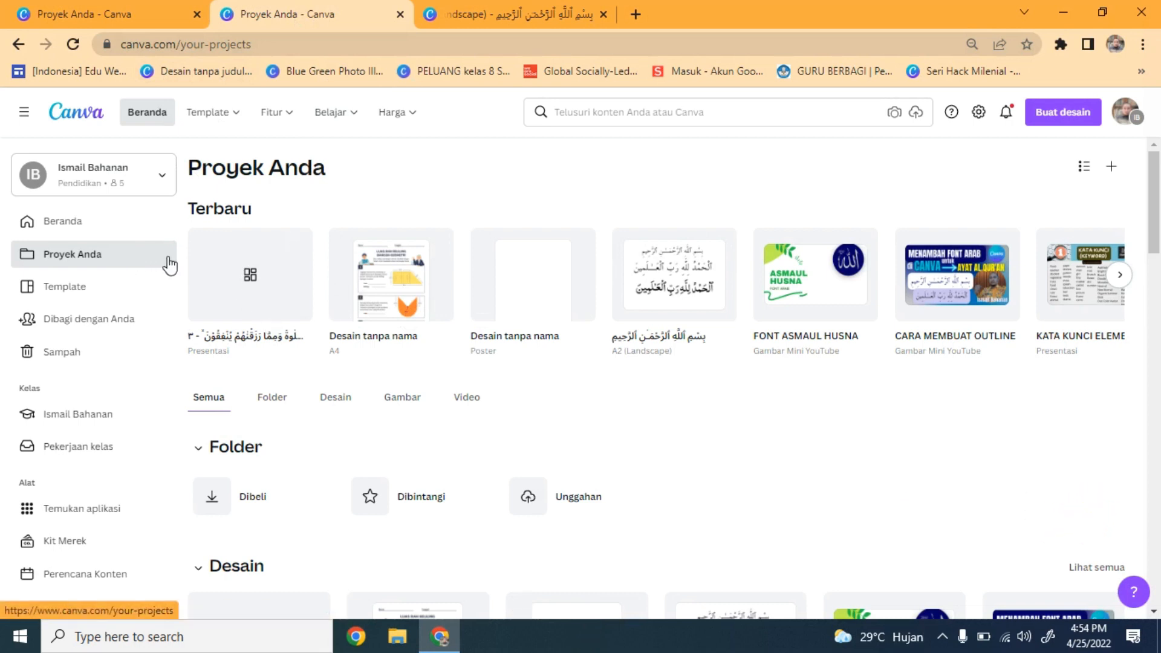
Step: Return to the first Canva tab, dismiss the new-design list and open the Brand Kit (Kit Merek) page
left_click(90, 18)
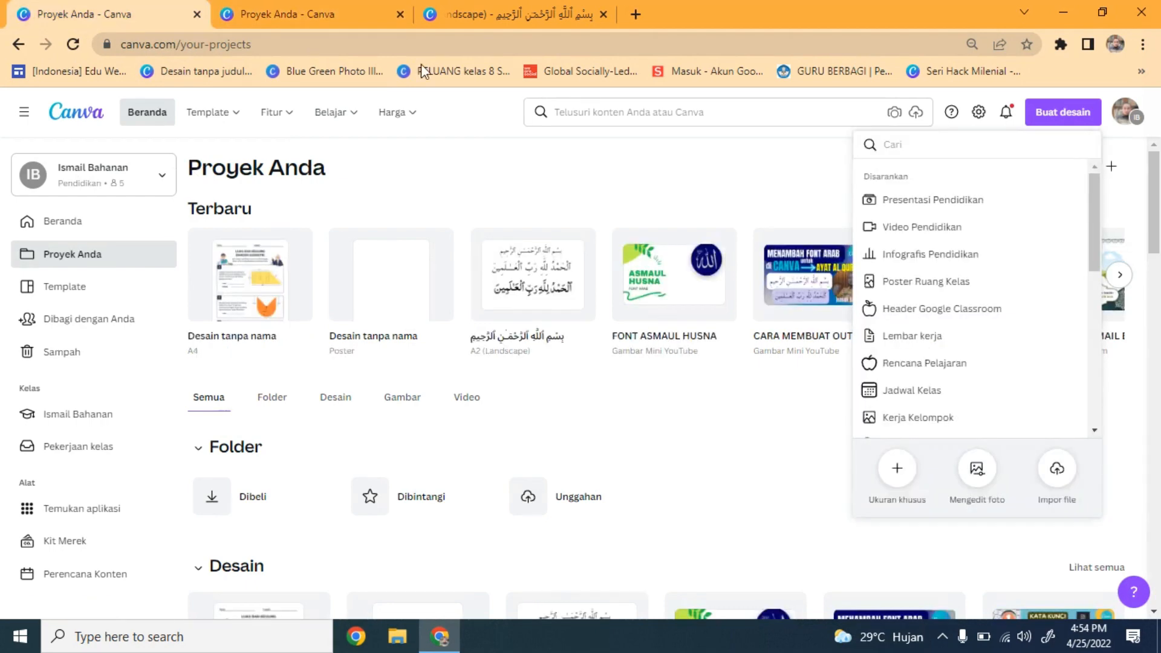
left_click(806, 178)
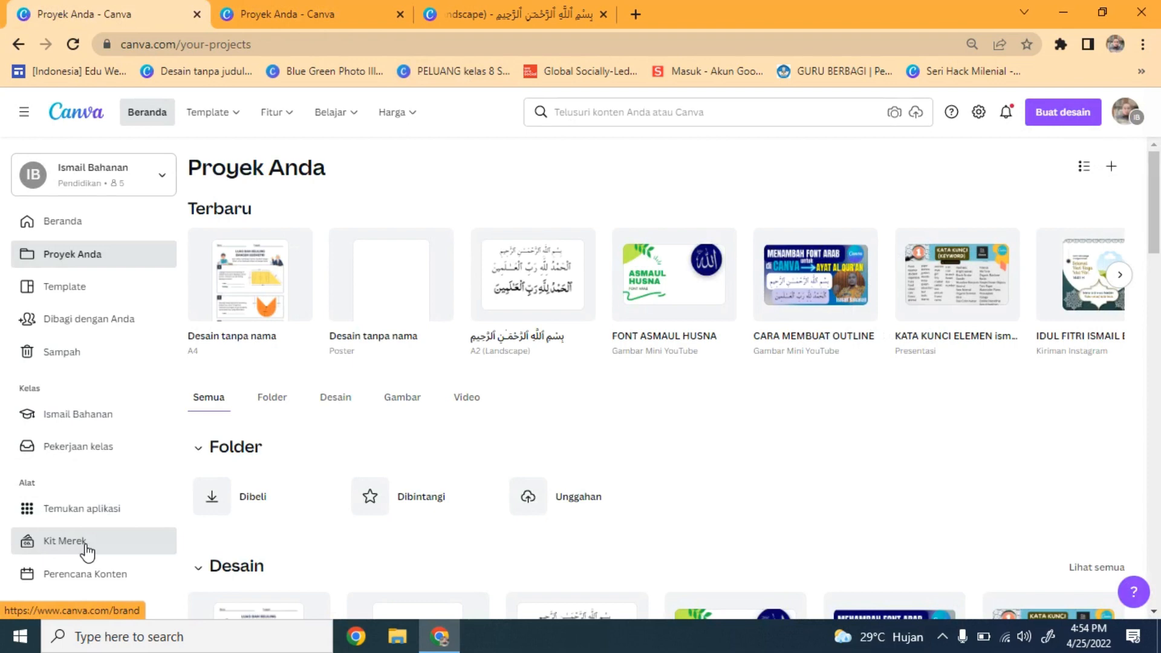
left_click(85, 546)
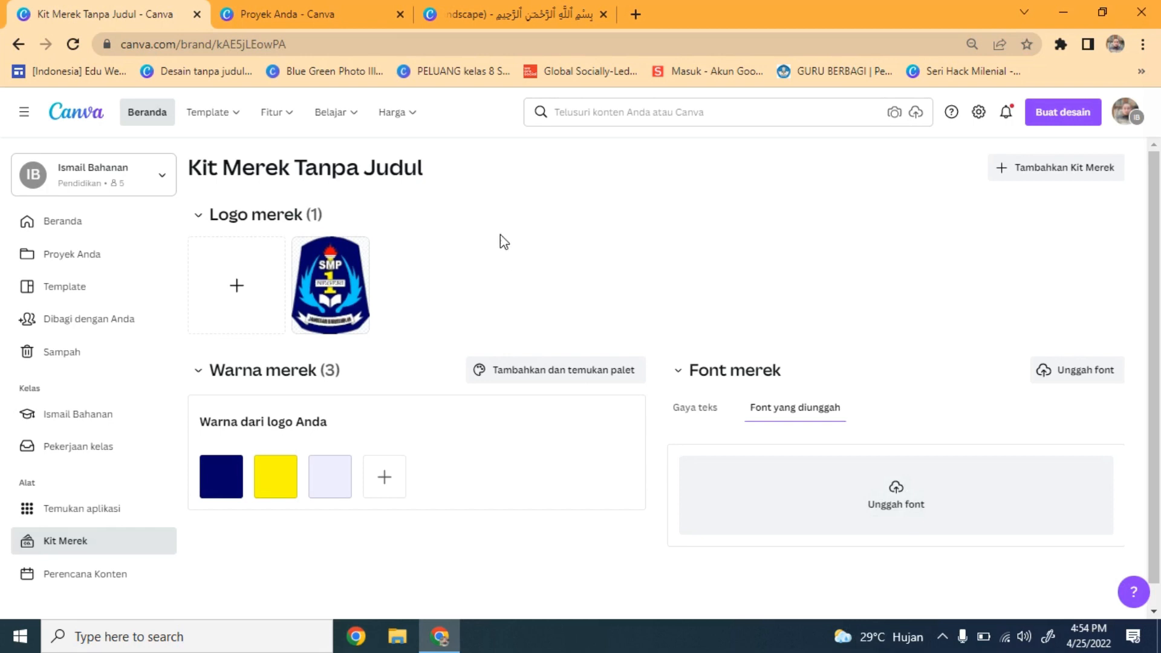
Step: Search Google in a new browser tab for "font al quran"
left_click(637, 16)
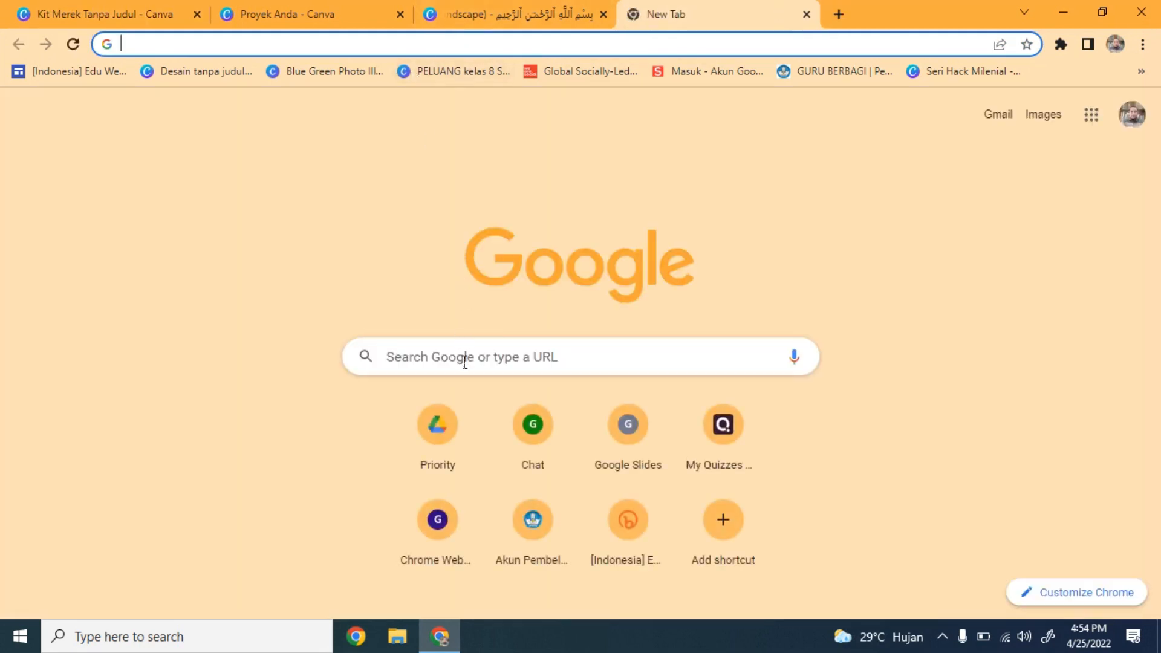
left_click(464, 361)
type("for")
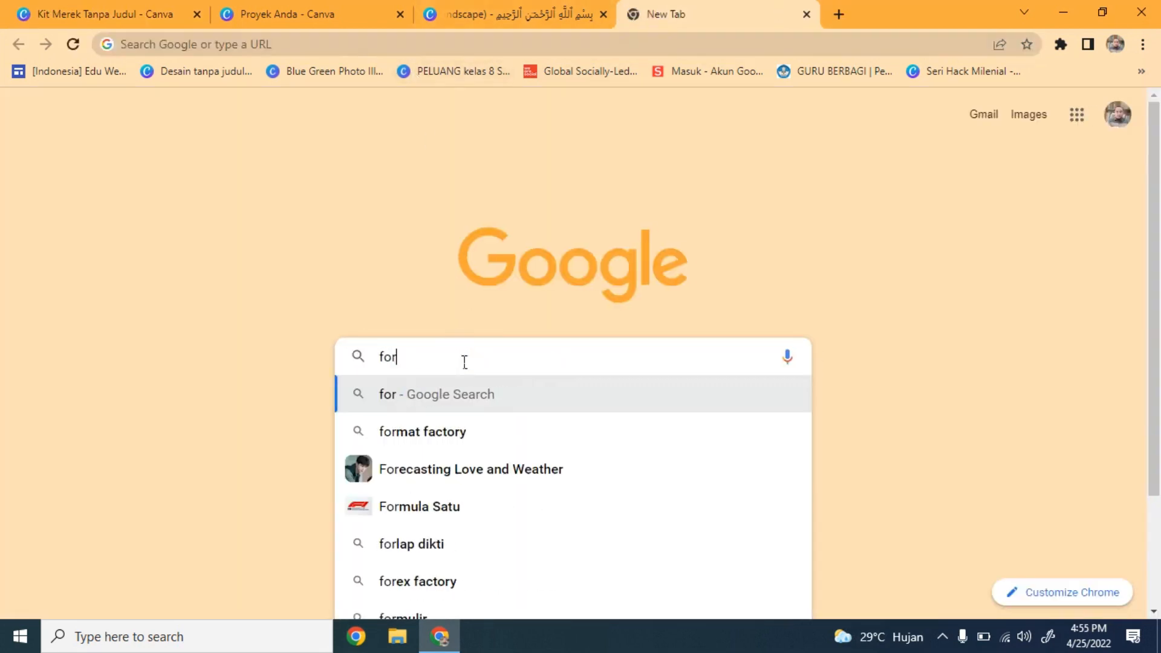
type("t")
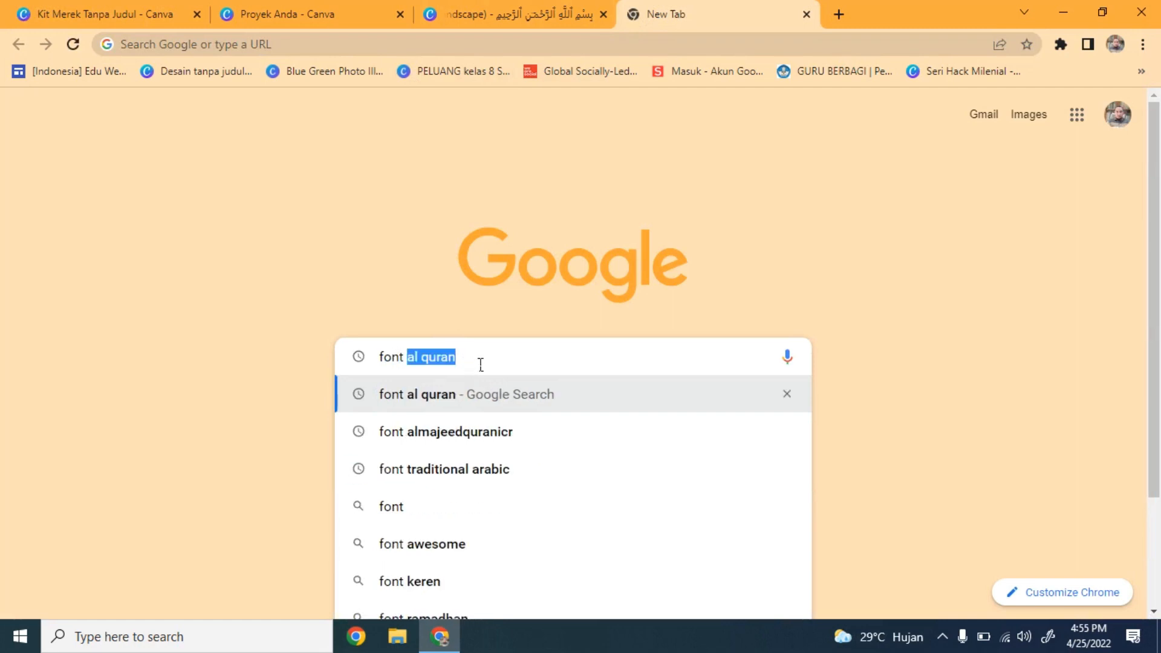
key("Right")
key("Return")
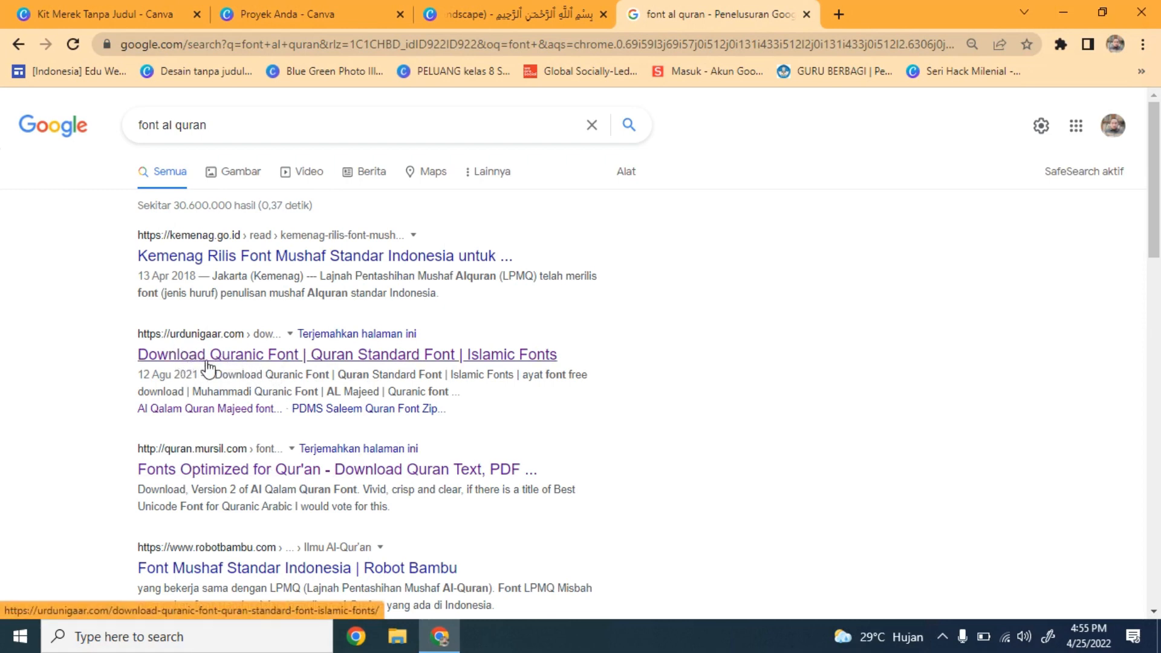
Step: Open the urdunigaar.com "Download Quranic Font" result and translate the page into Indonesian
left_click(304, 366)
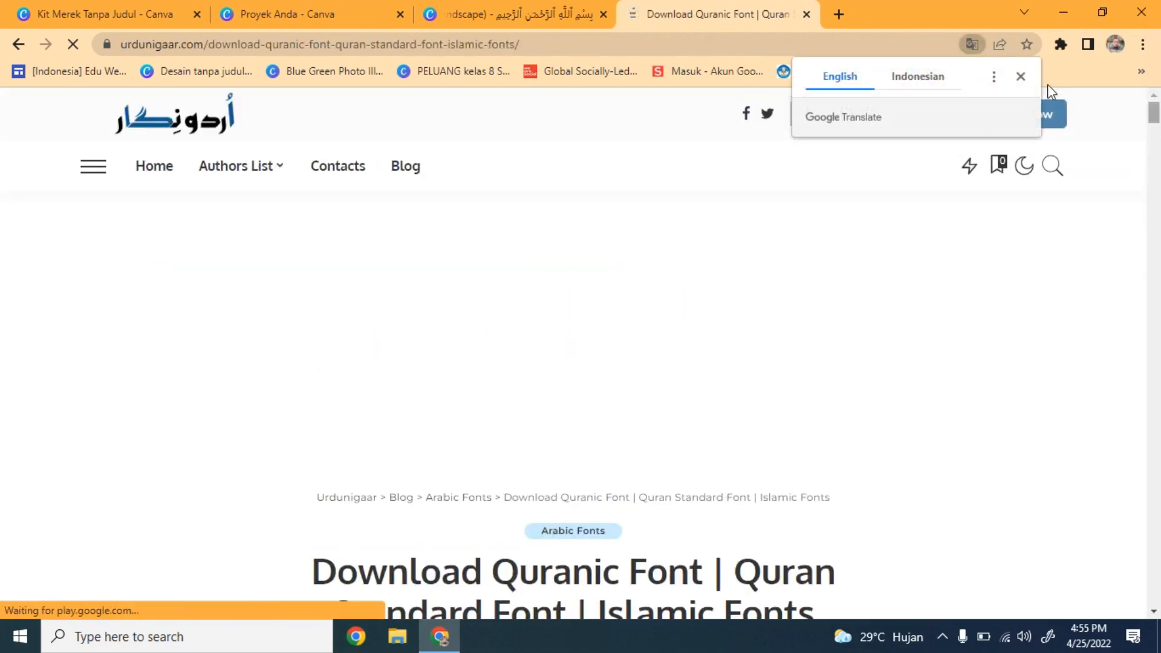
left_click(919, 76)
left_click(1021, 77)
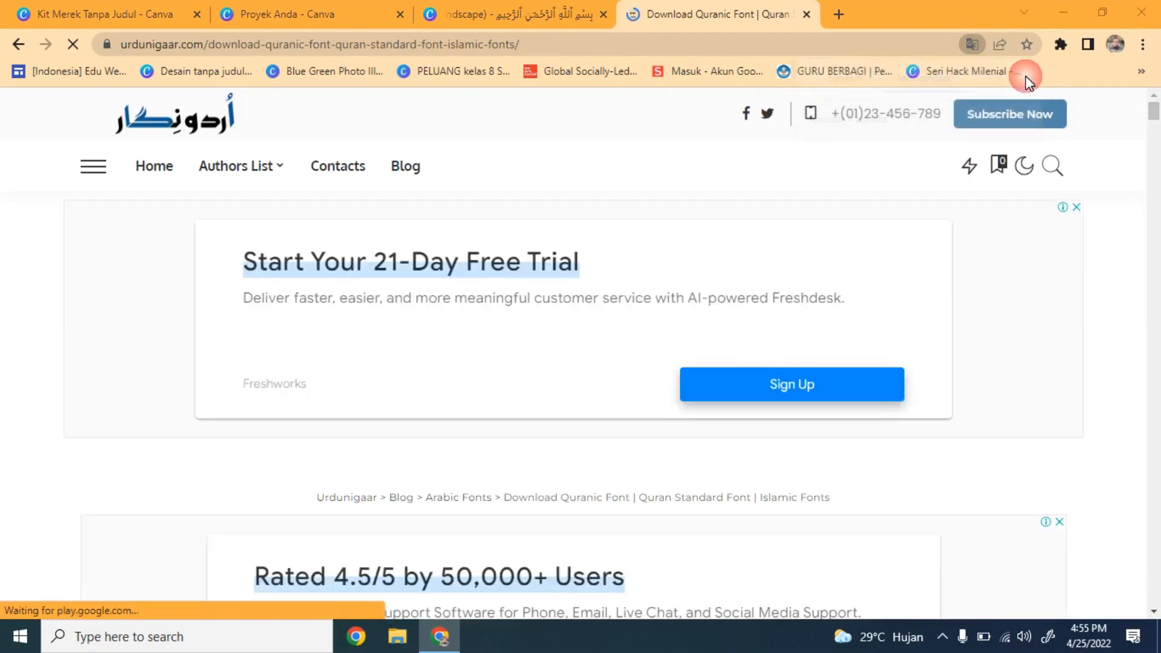
left_click_drag(1155, 121, 1159, 194)
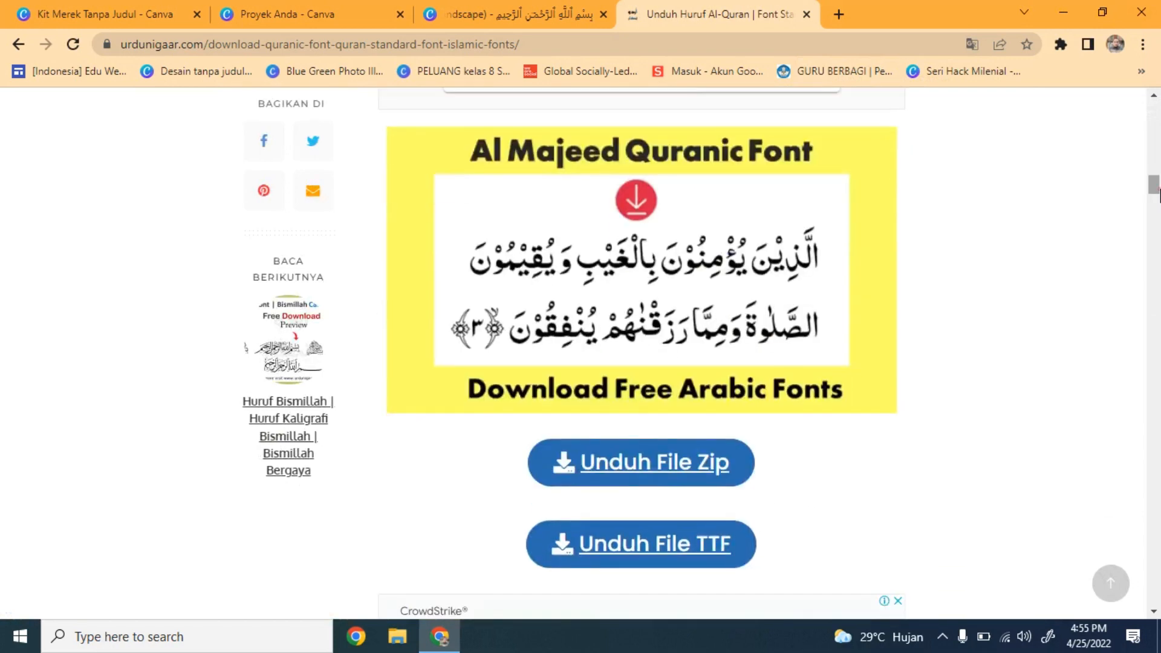
Step: Request the zip download of the Al Majeed Quranic Font and complete the CAPTCHA verification
left_click(643, 464)
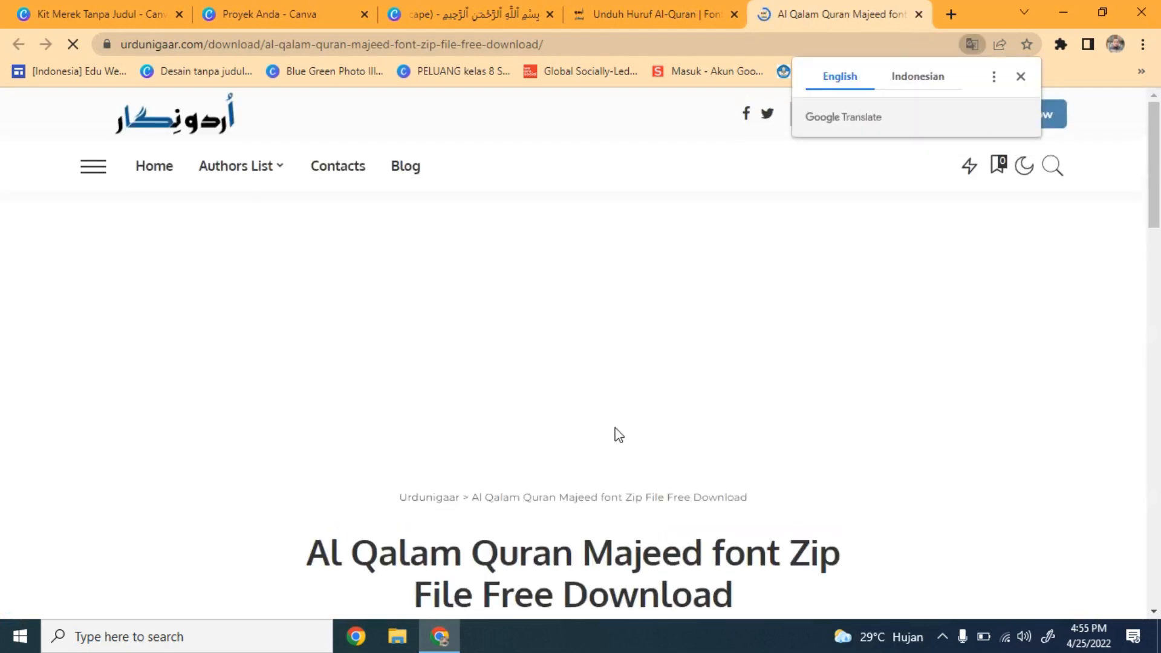
left_click(1020, 77)
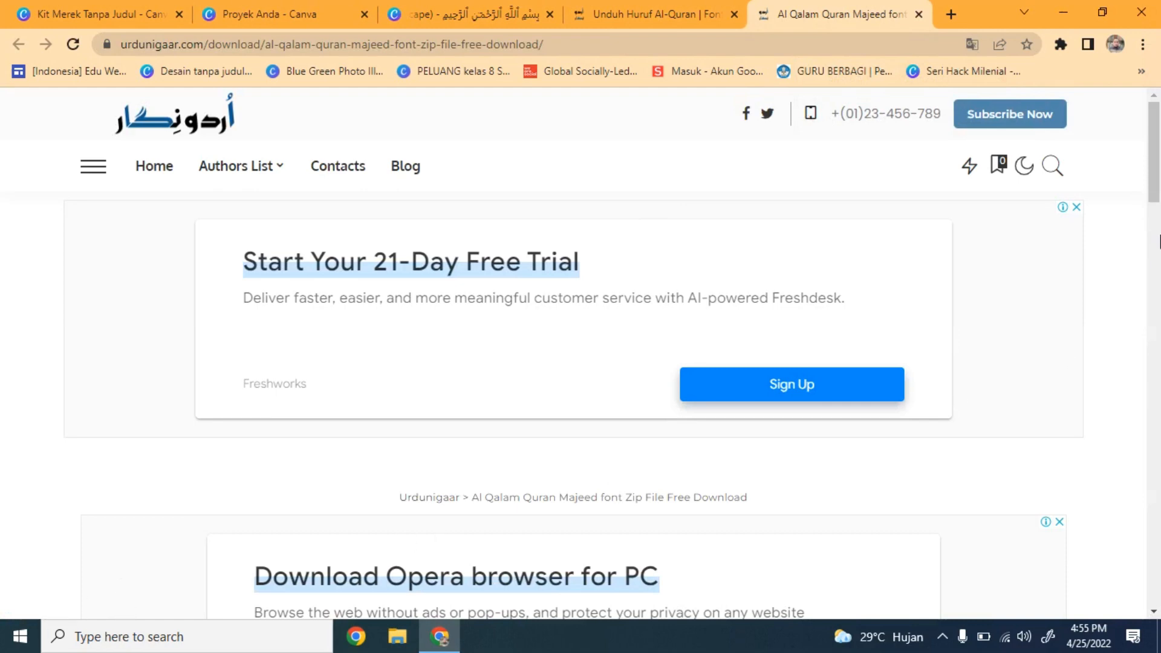
left_click_drag(1155, 200, 1158, 357)
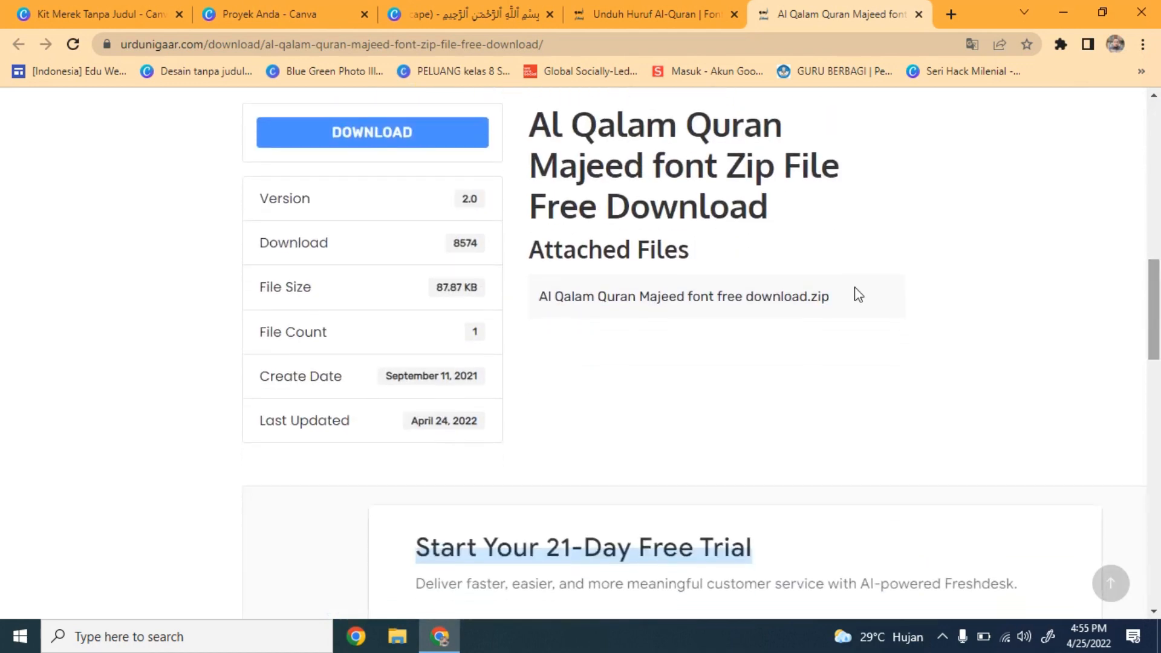
left_click(422, 136)
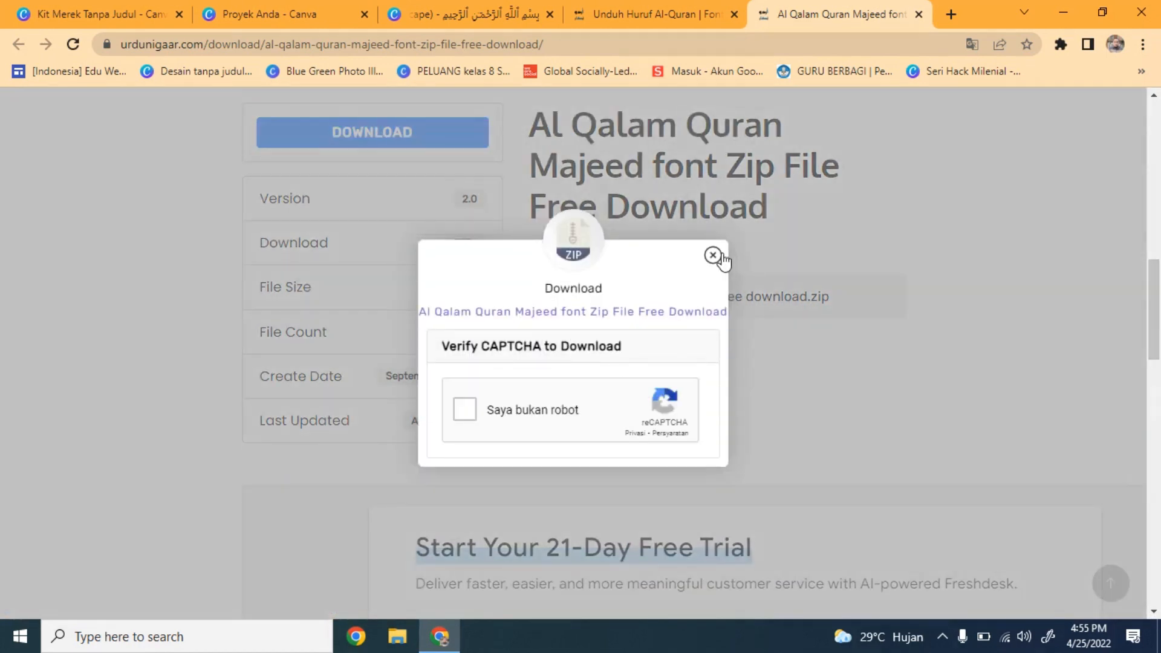
left_click(464, 409)
left_click(715, 266)
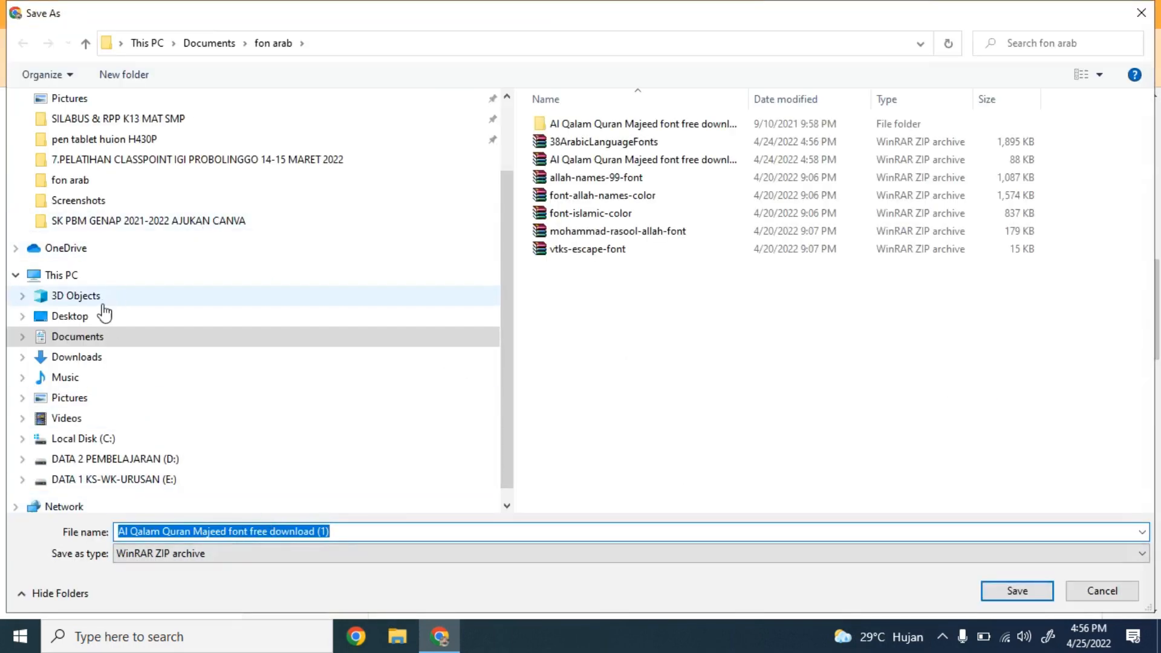
Step: Create a folder named FONT AL QURAN in Downloads and open it as the save location
left_click(71, 360)
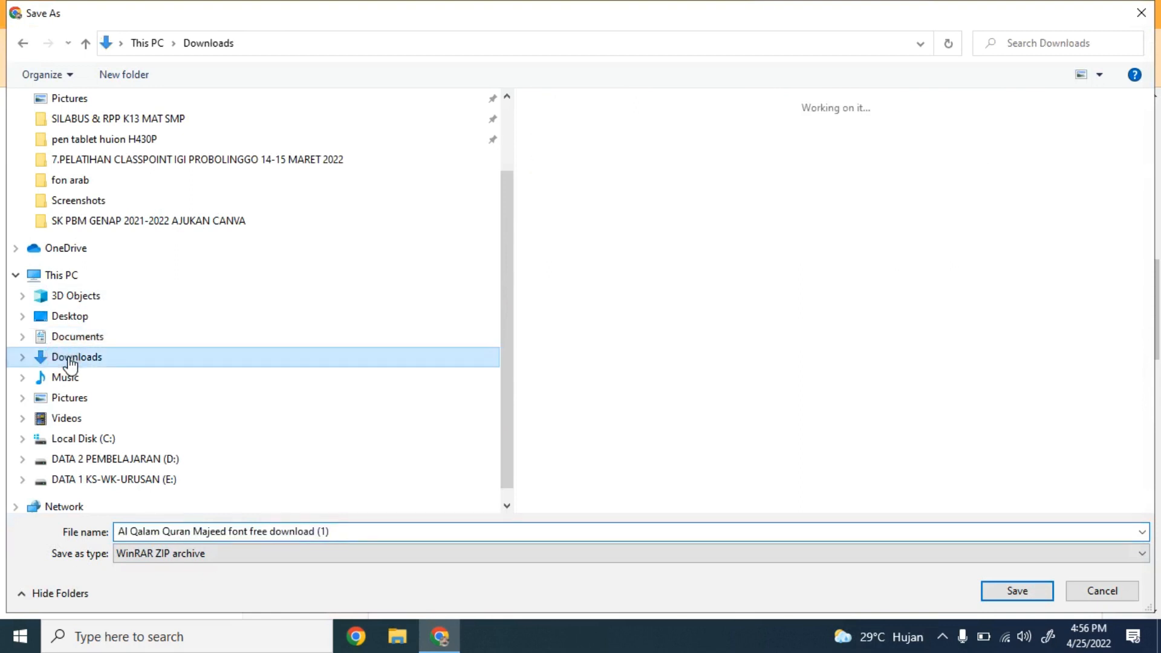
left_click(121, 75)
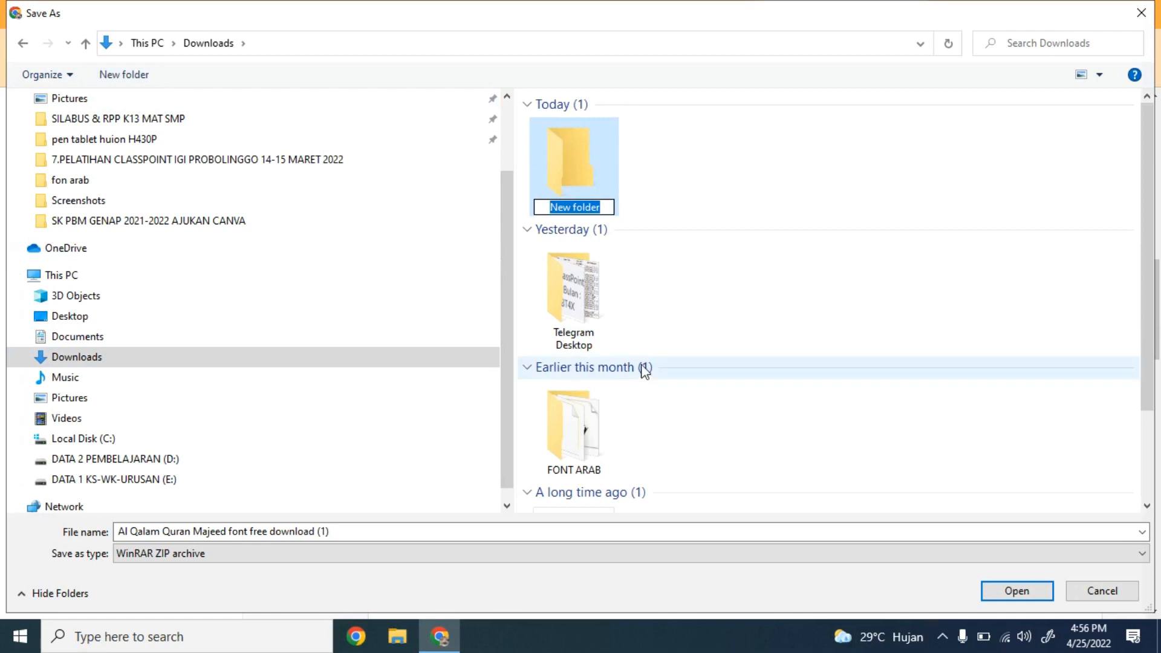
type("FONT A")
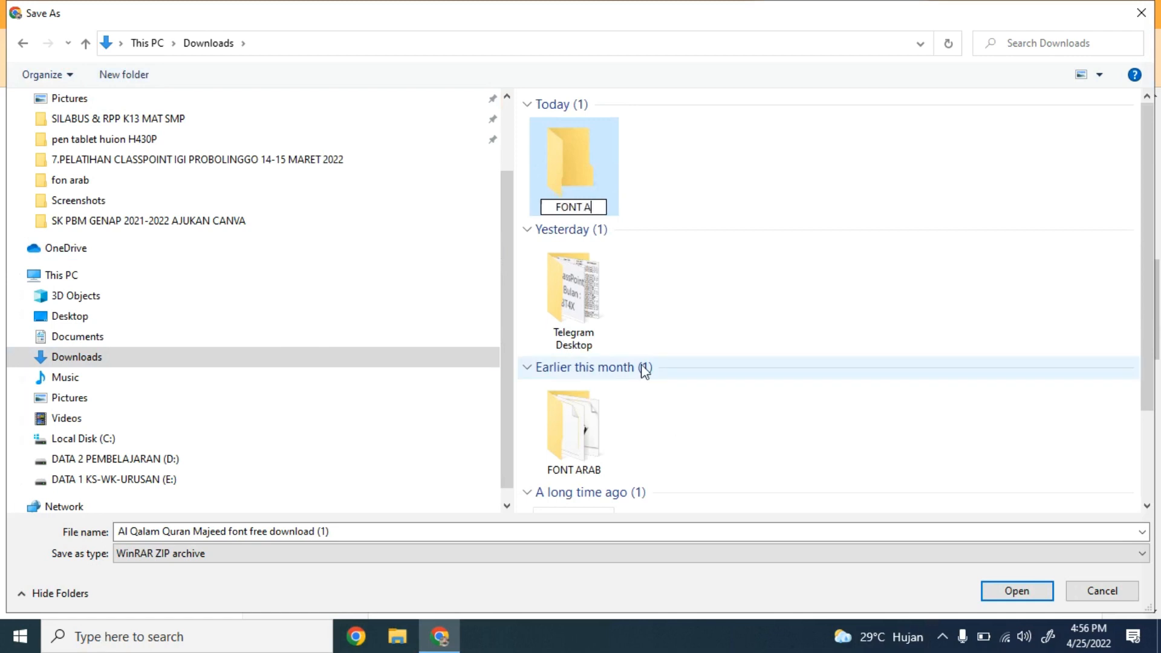
type("L QURAN")
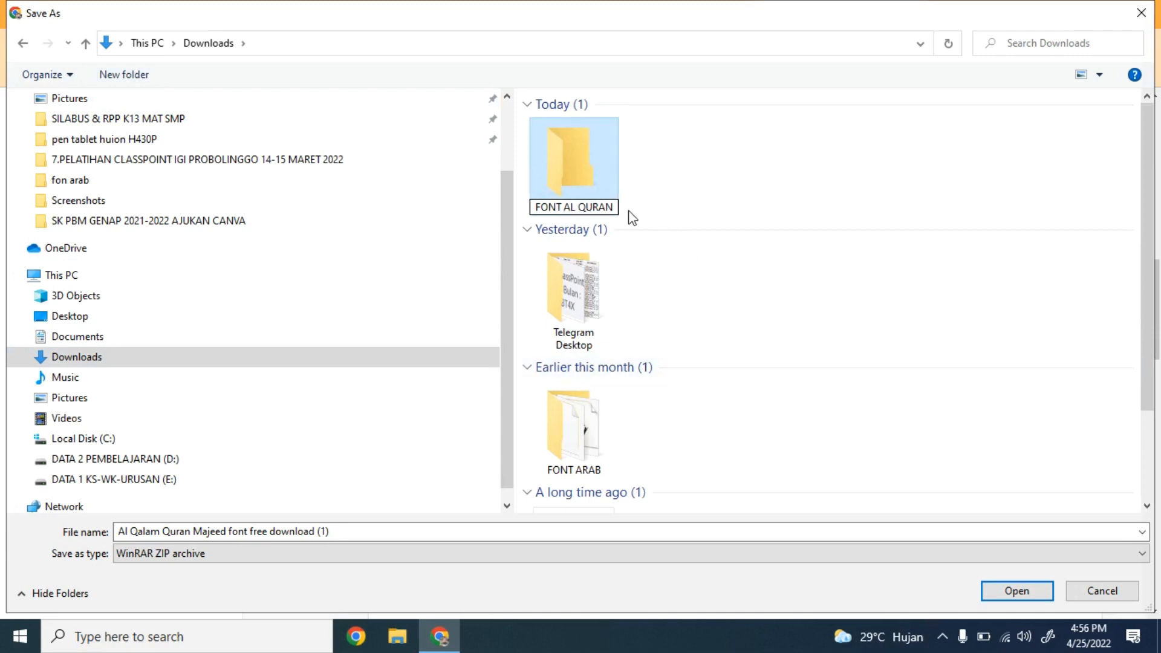
key("Return")
double_click(601, 199)
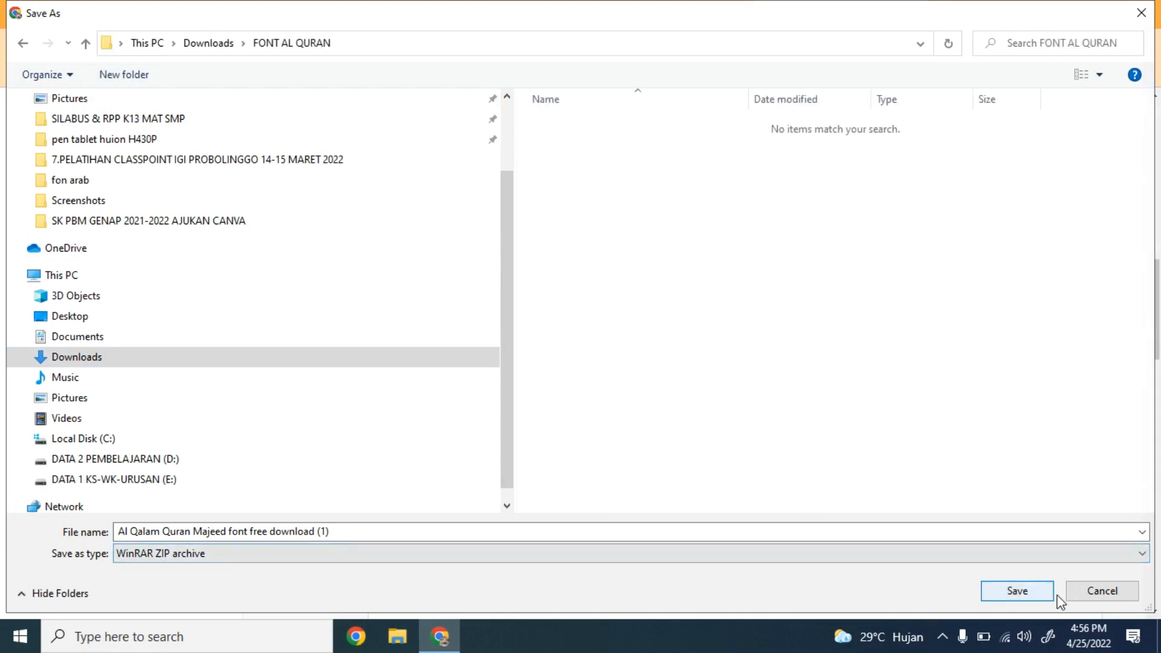
Step: Save the Al Qalam Quran Majeed font zip in the FONT AL QURAN folder and close its download page
left_click(1012, 595)
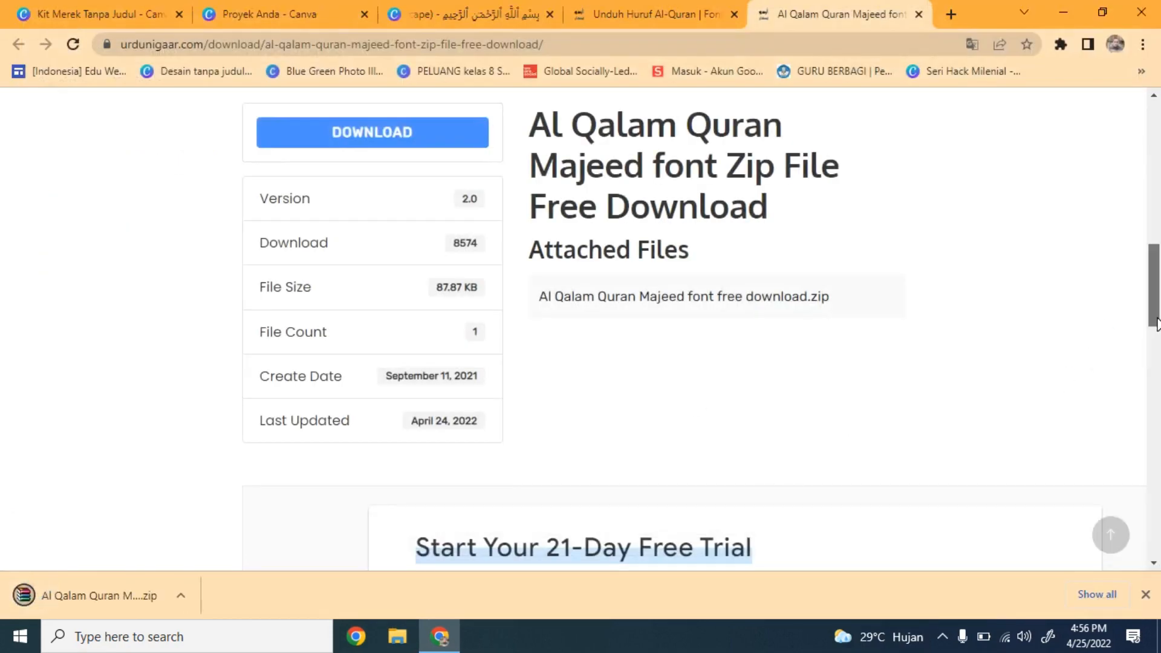
left_click_drag(1156, 319, 1156, 228)
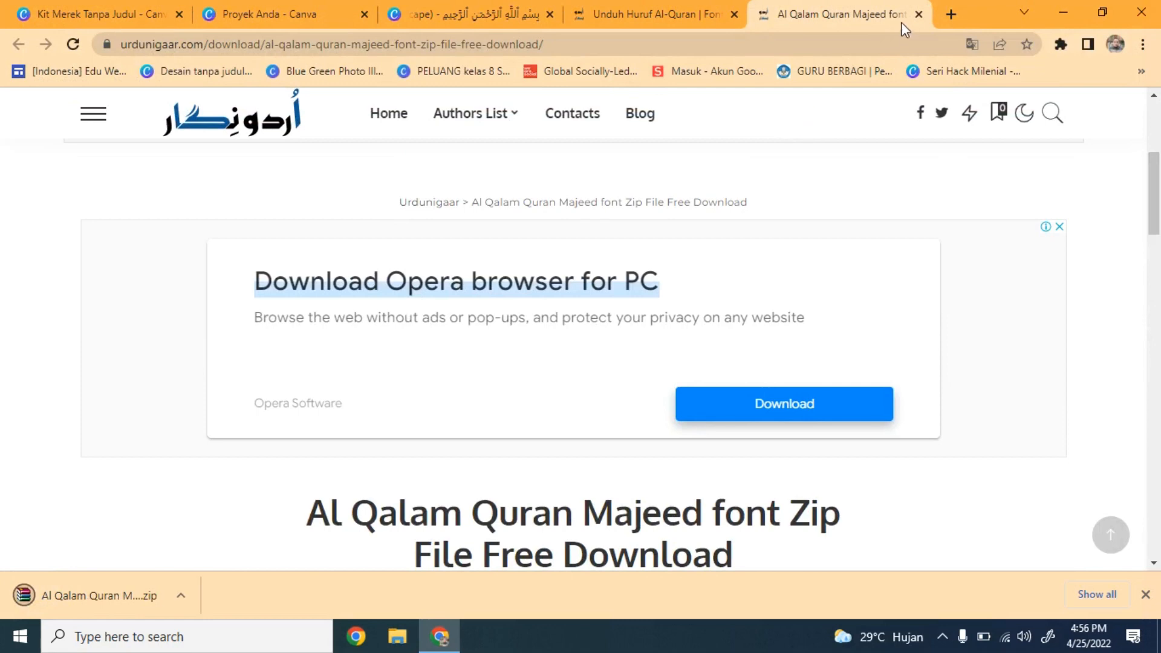
left_click(919, 14)
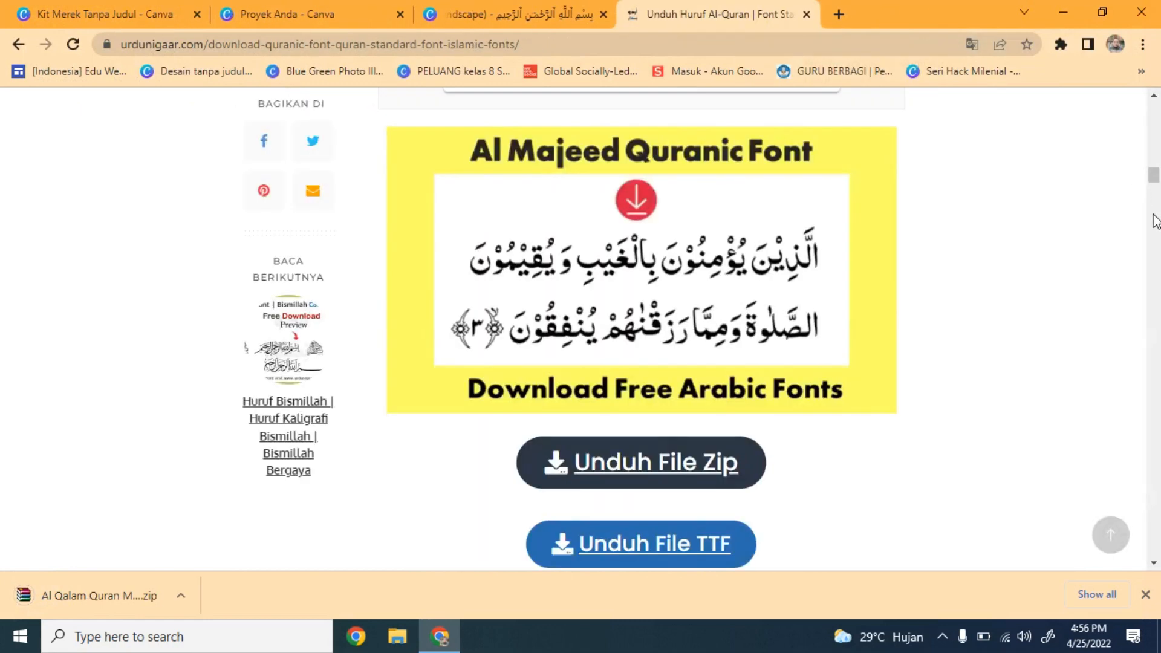
Step: Open the zip download page of the Al Mushaf Arabic Font and translate it into Indonesian
left_click(1154, 564)
scroll(1154, 567, "down", 10)
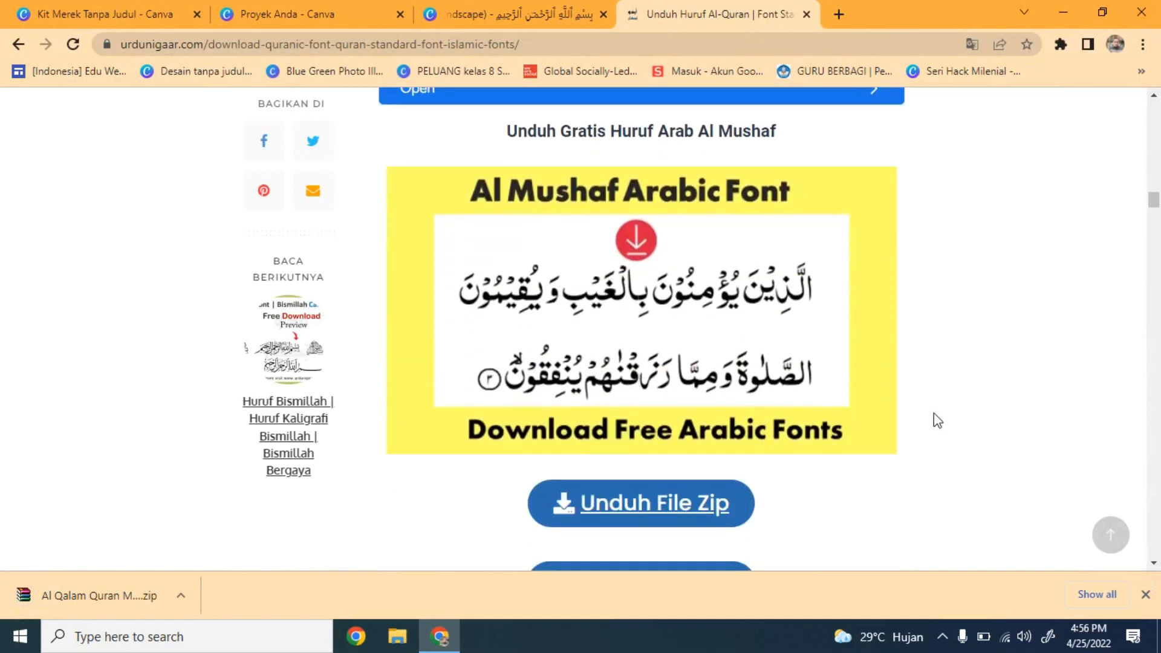
left_click(637, 510)
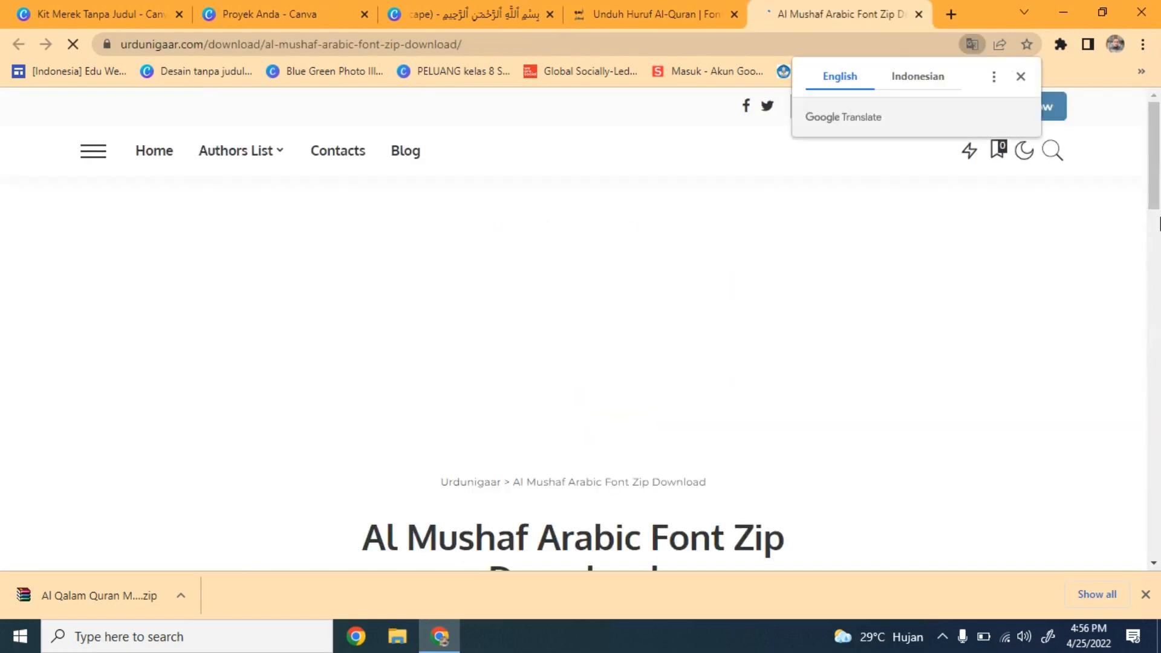
left_click(919, 80)
left_click(1020, 79)
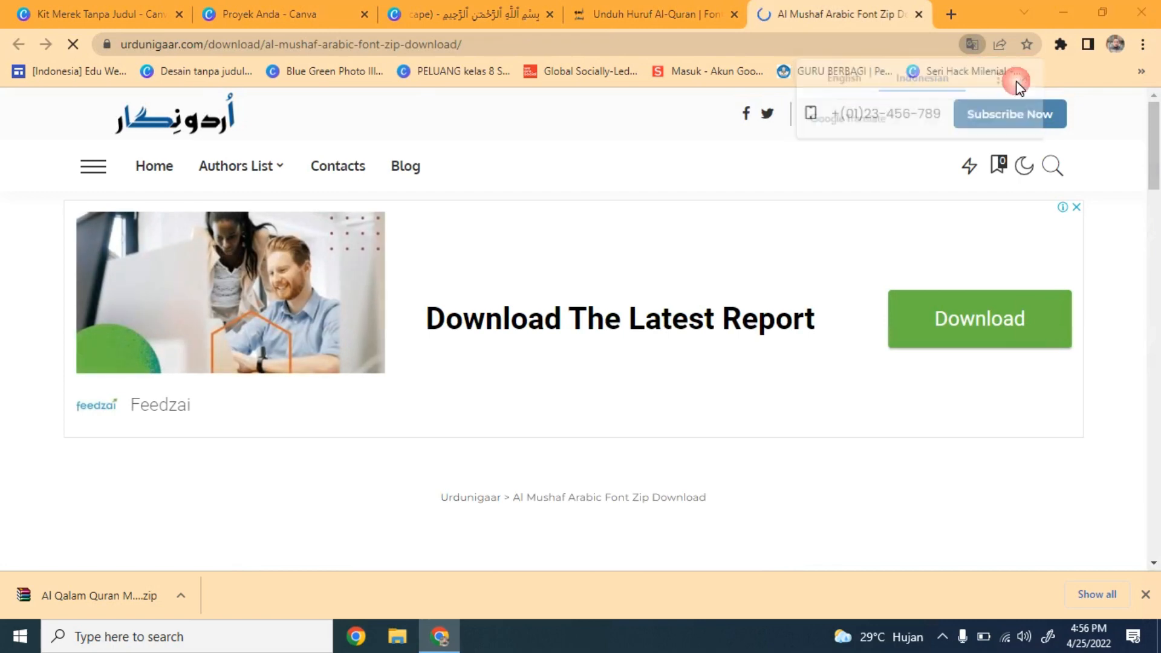
left_click_drag(1156, 176, 1010, 311)
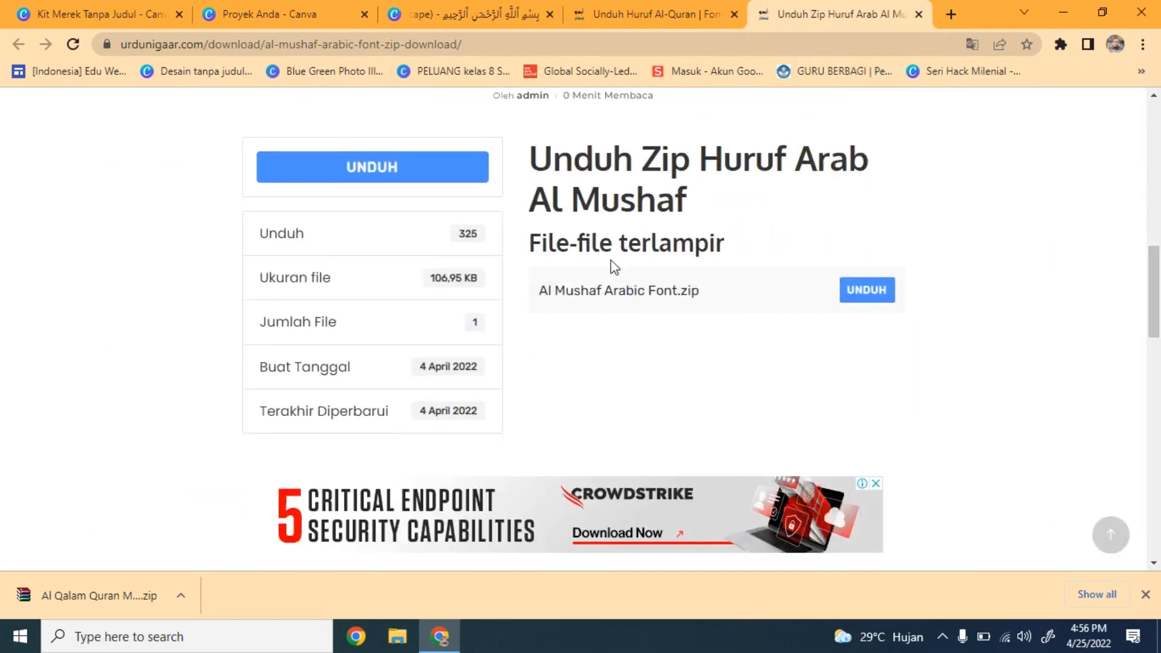
Step: Download Al Mushaf Arabic Font.zip into the FONT AL QURAN folder, dismissing the ad, and close its download page
left_click(872, 299)
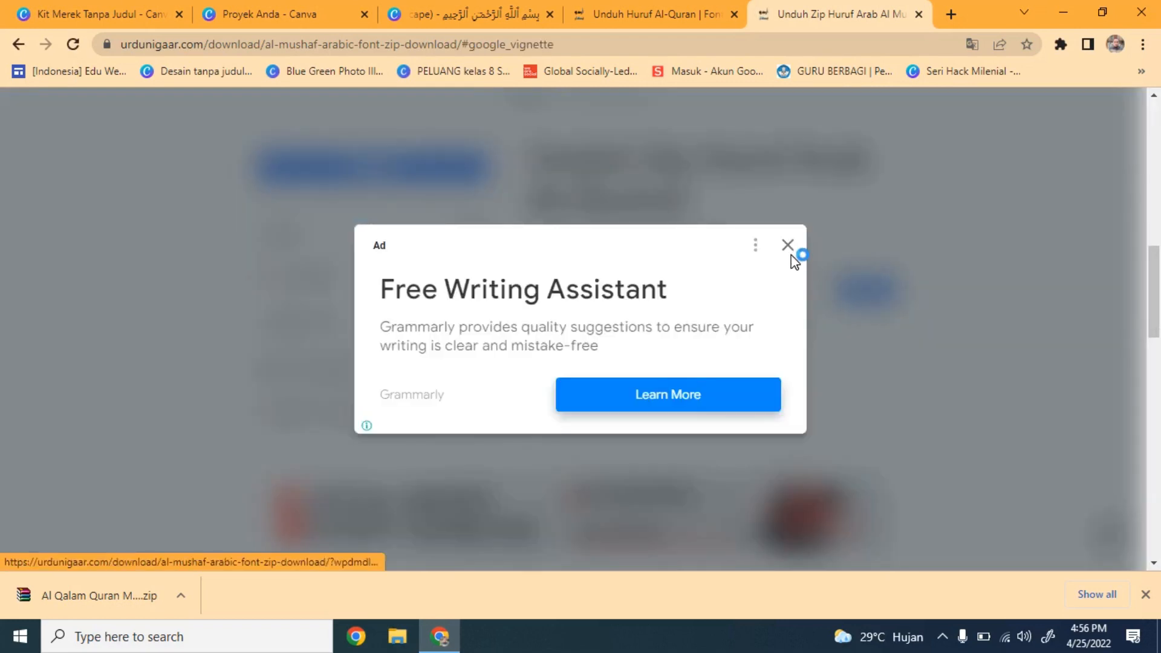
left_click(795, 248)
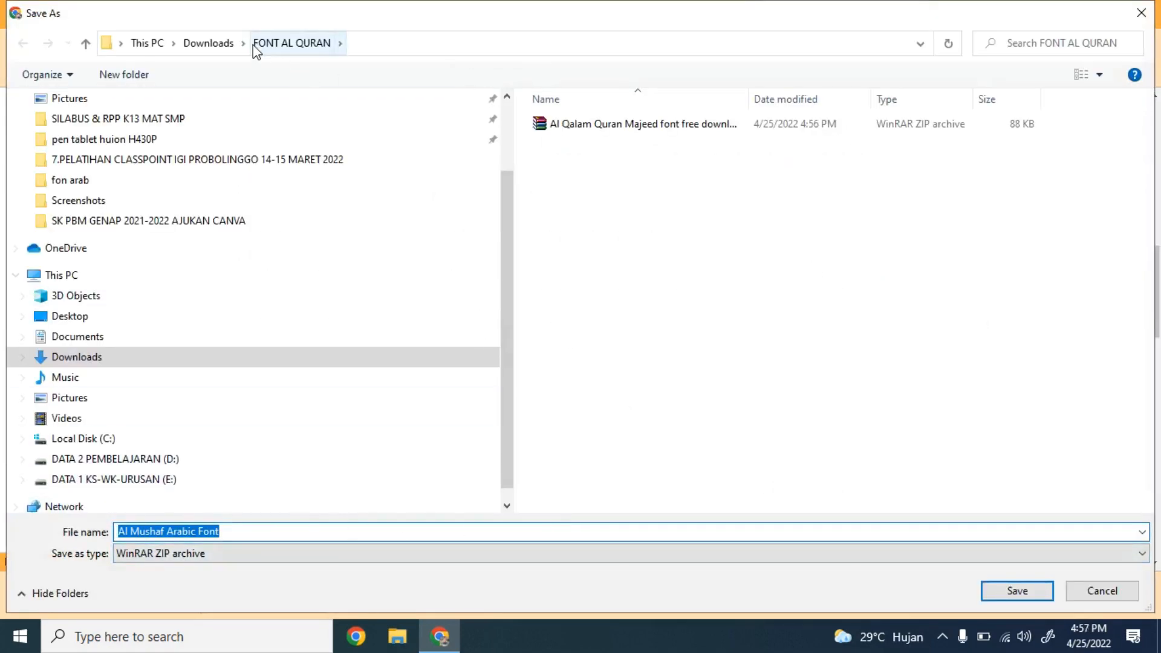
left_click(1009, 594)
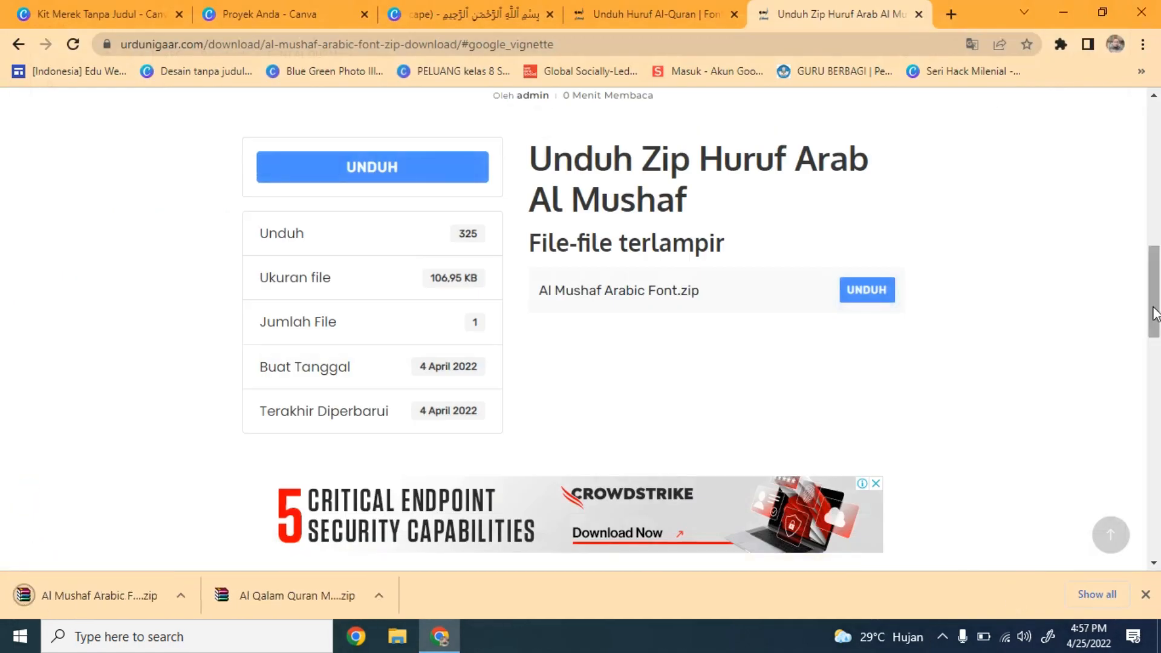
left_click(920, 15)
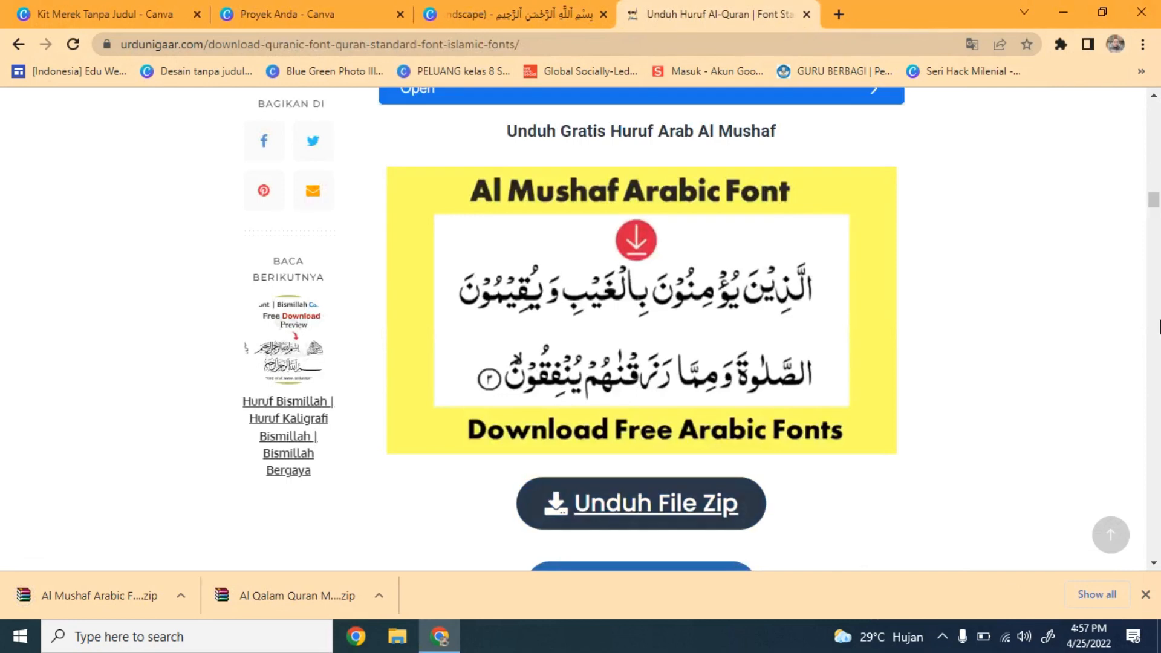
Step: Open the zip download page of the Al Qalam Quran font and translate it into Indonesian
scroll(1156, 569, "down", 9)
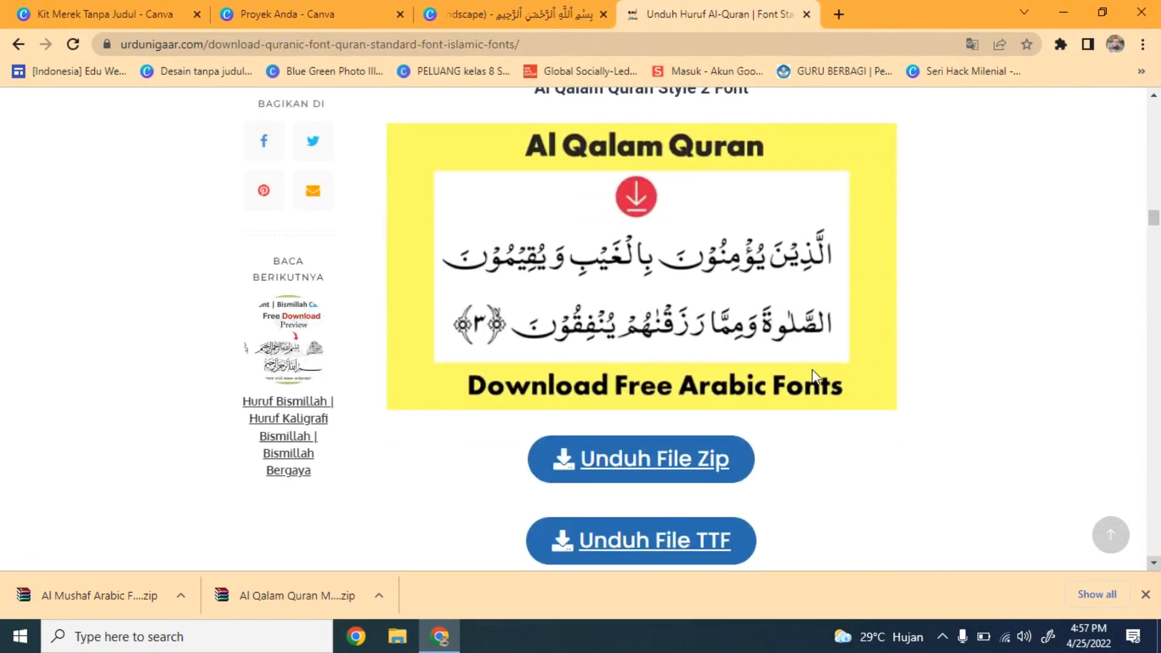
left_click(675, 460)
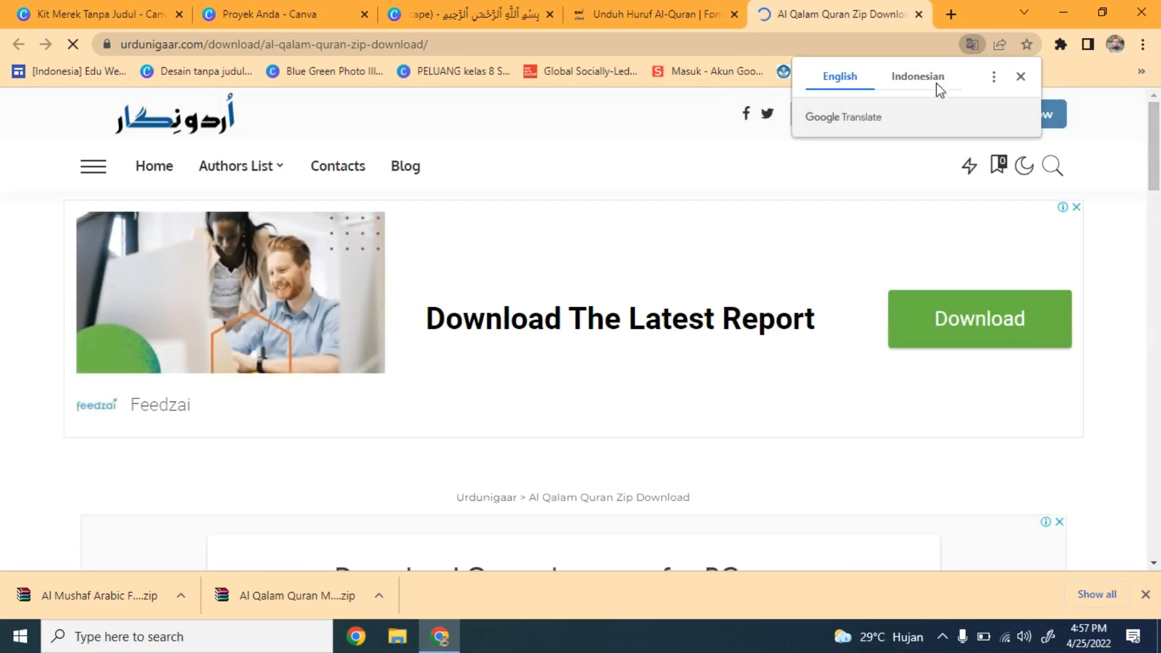
left_click(937, 78)
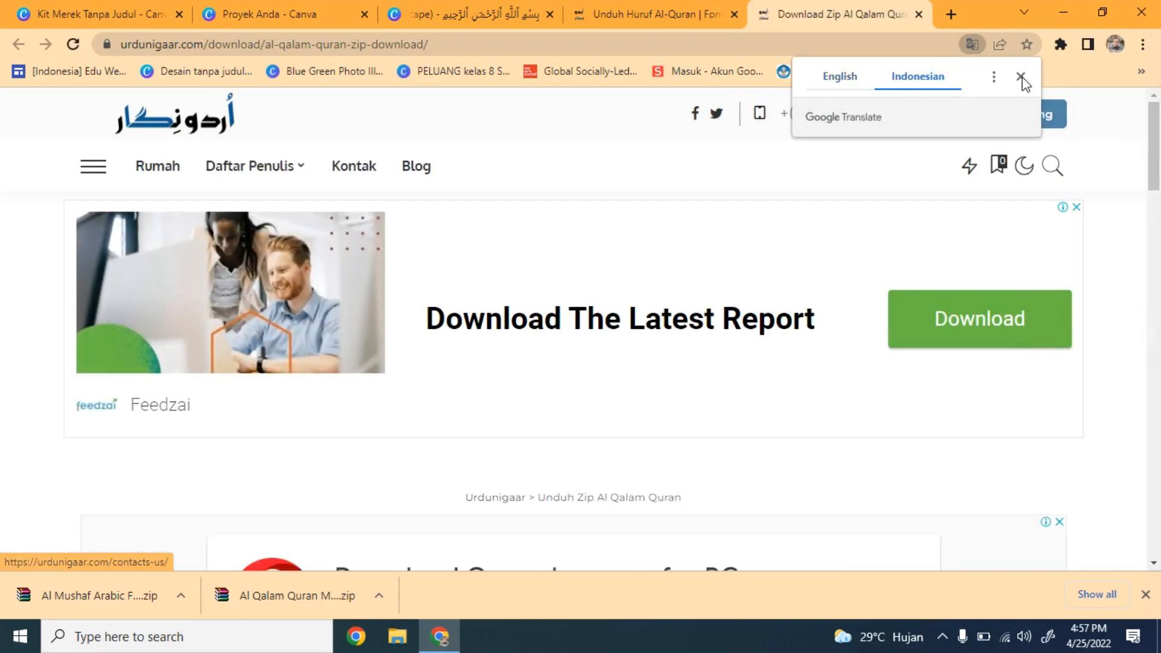
left_click(1095, 112)
left_click_drag(1155, 183, 1158, 327)
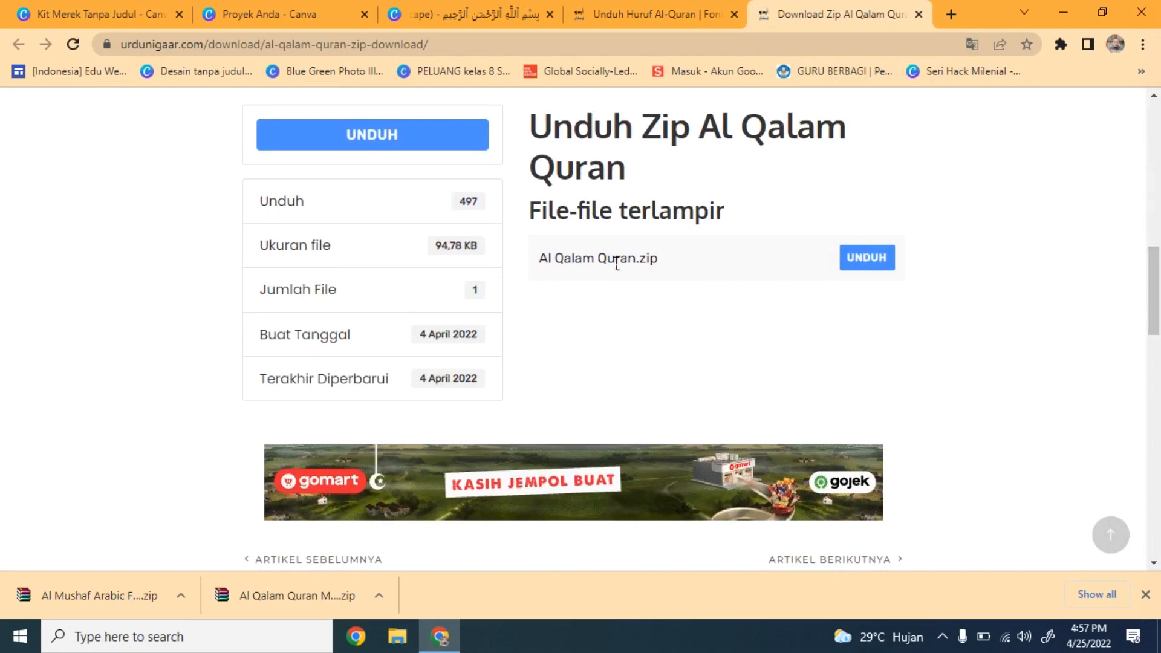
Step: Download Al Qalam Quran.zip into the FONT AL QURAN folder and close its download page
left_click(864, 257)
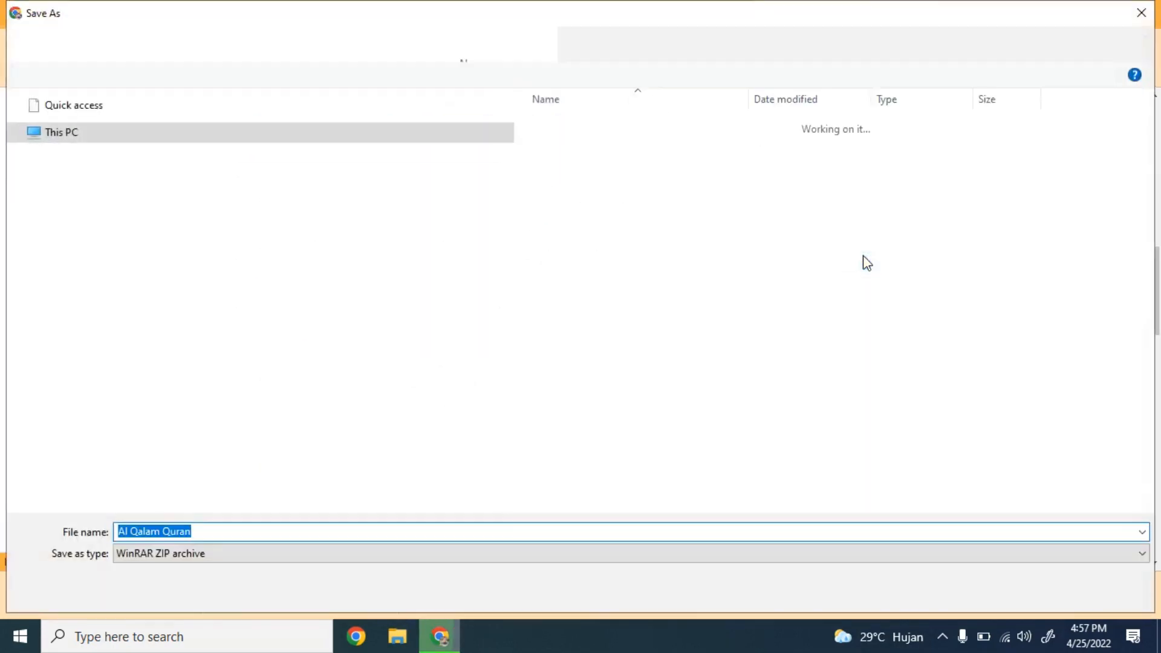
left_click(1017, 591)
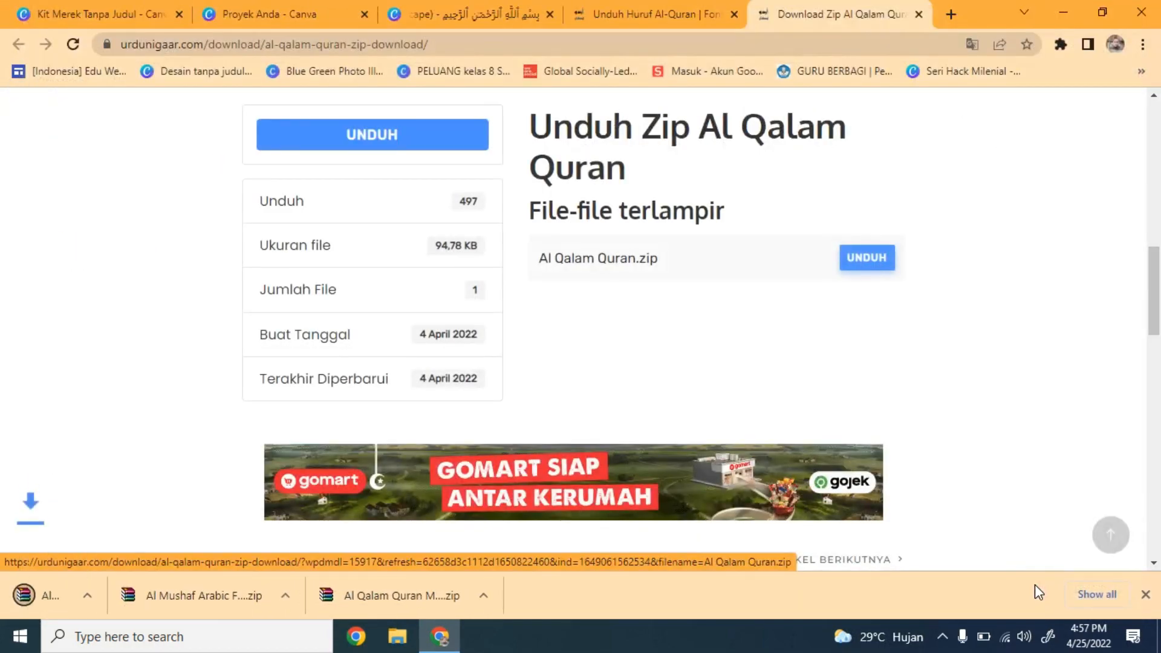
left_click_drag(1155, 278, 1155, 490)
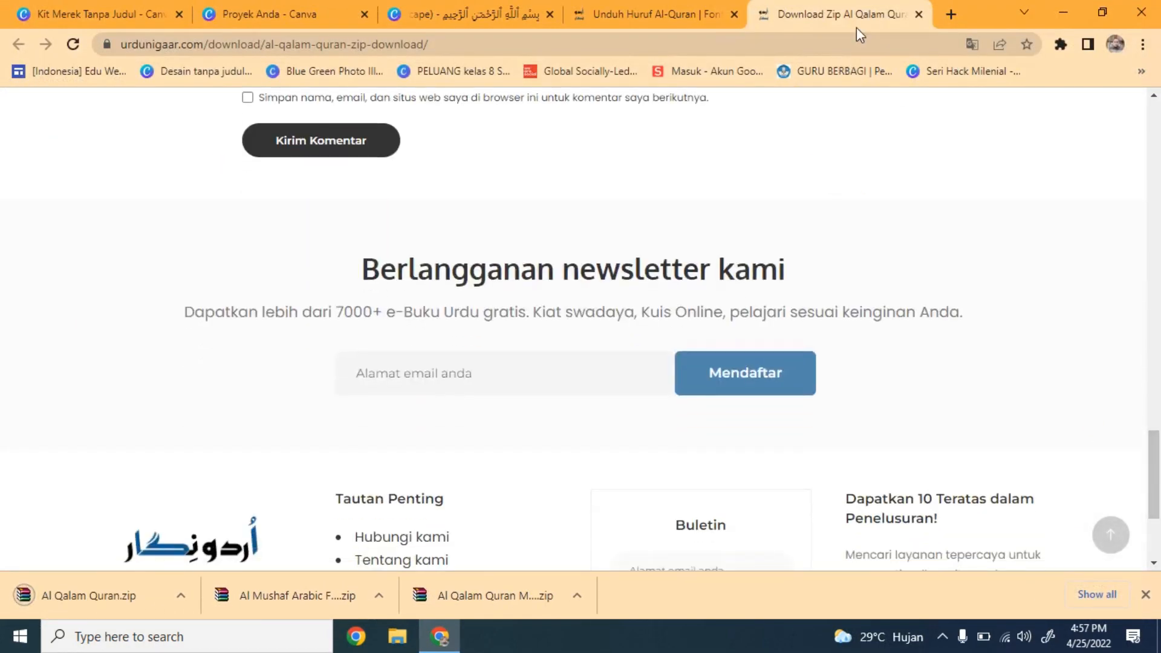
left_click(918, 14)
Step: Look through the remaining Quranic and Bismillah fonts on the font listing page, and close that page
left_click_drag(1155, 219, 1156, 270)
scroll(1157, 269, "down", 8)
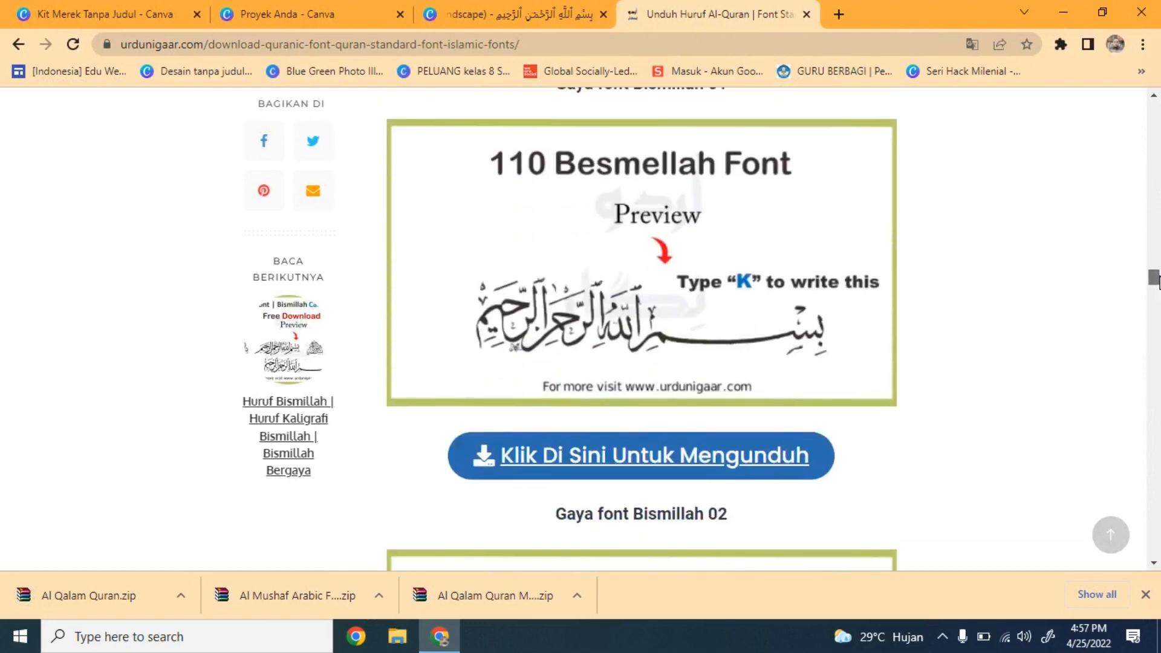
left_click_drag(1160, 223, 1155, 188)
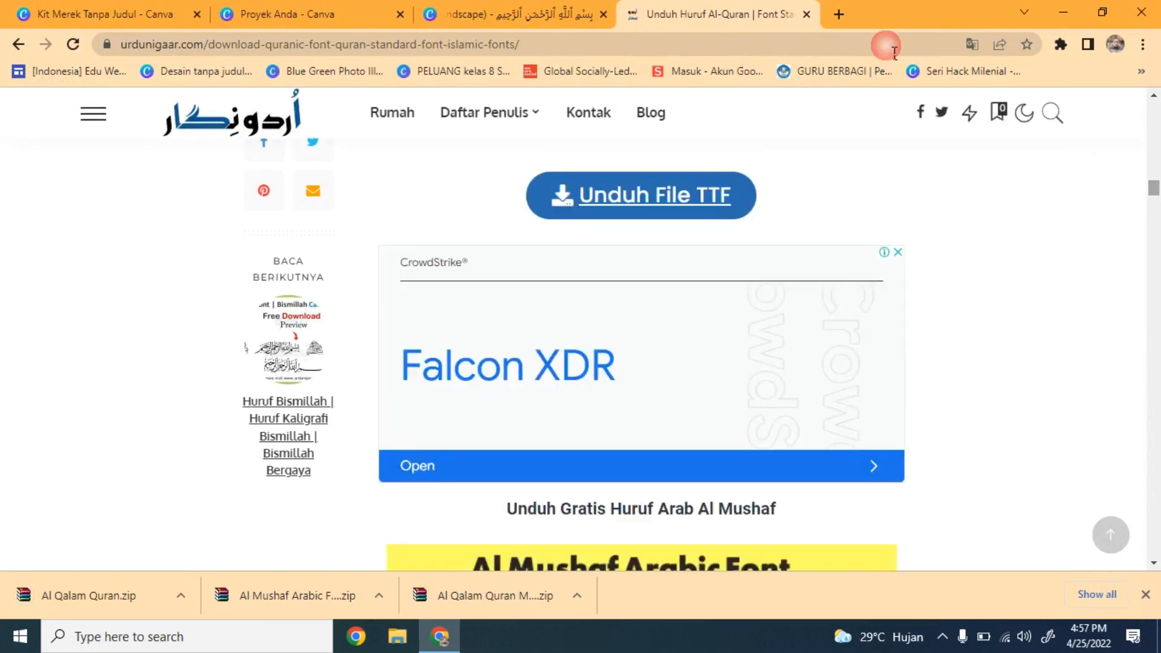
left_click(806, 15)
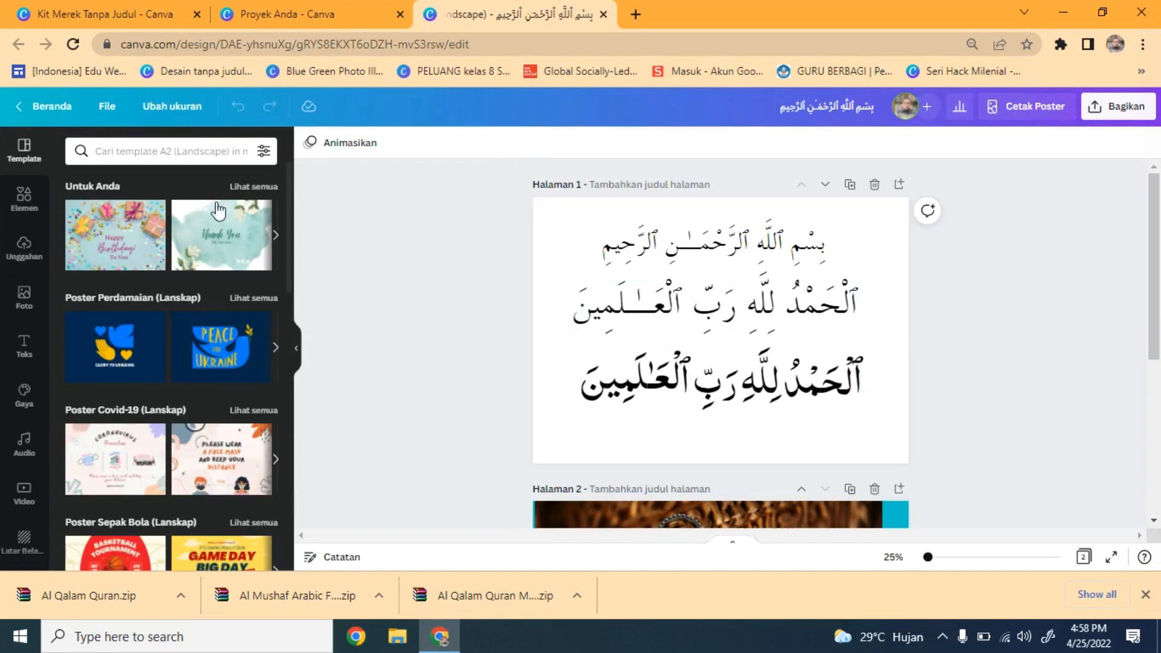
Step: Close the open Bismillah poster design and create a new Presentasi Pendidikan design from the projects page
left_click(603, 14)
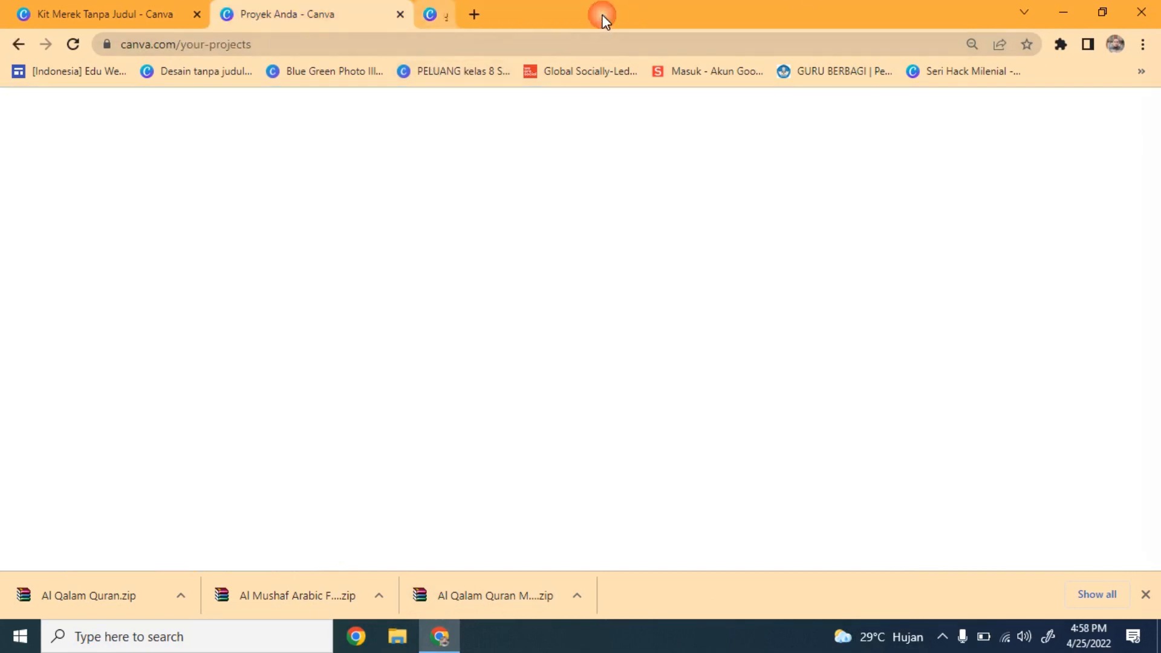
left_click(1042, 120)
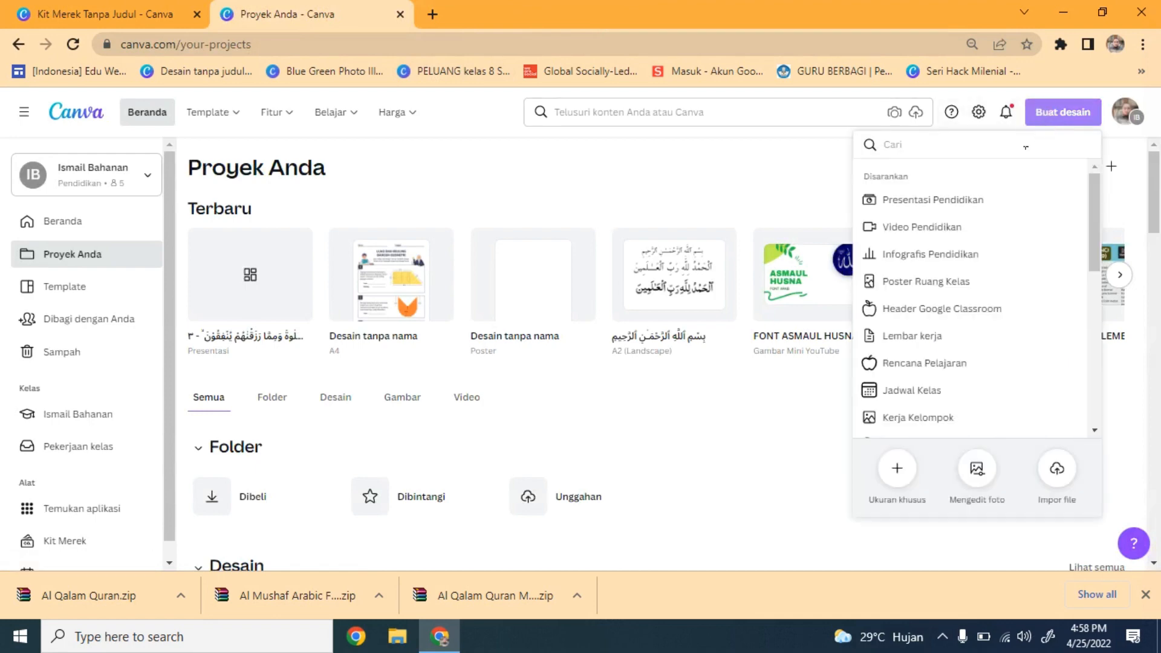
left_click(958, 200)
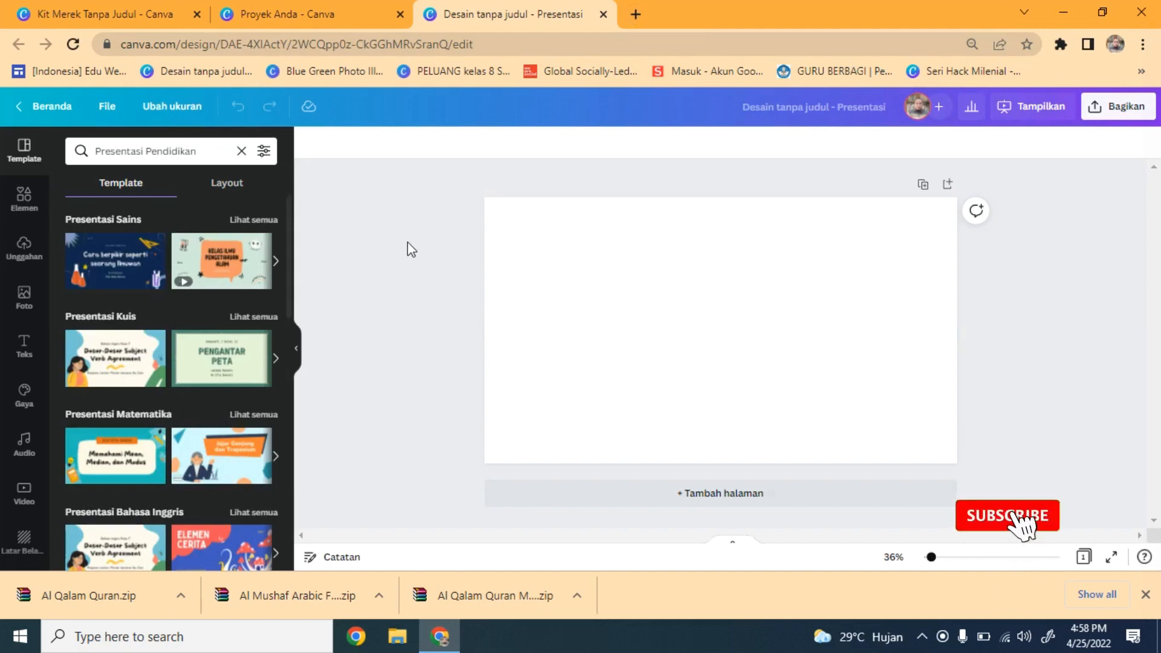
Step: Search the web for "QURAN KEMENAG" in a new tab and open the Qur'an Kemenag site, dismissing the translation prompt
left_click(635, 13)
type("Q")
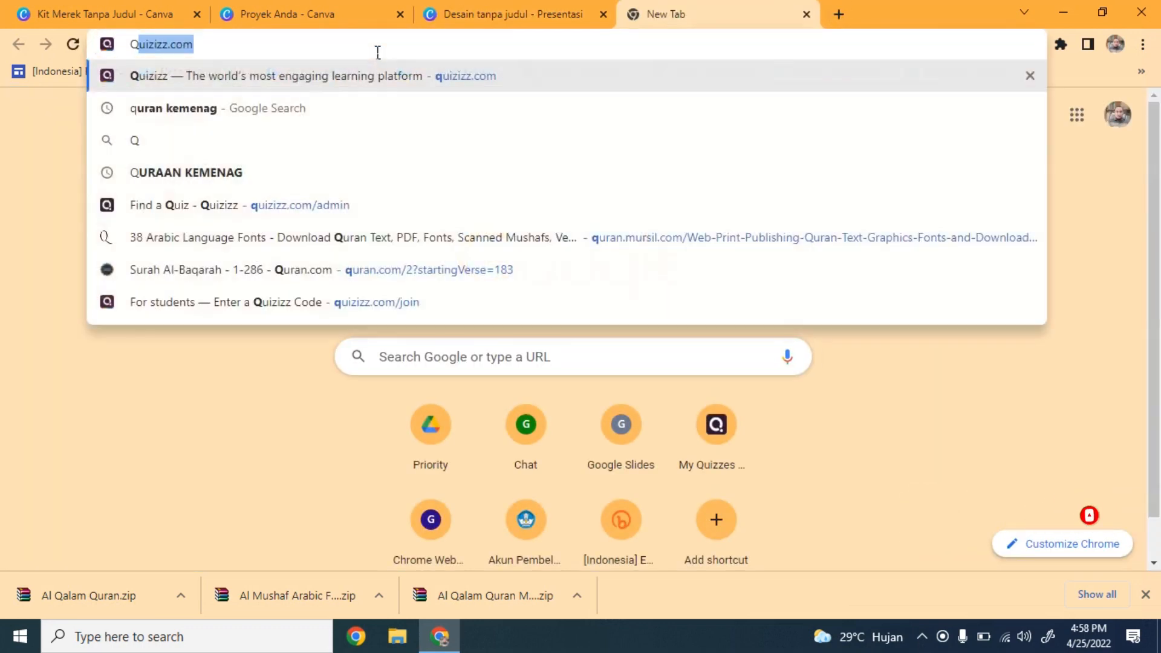
type("URA")
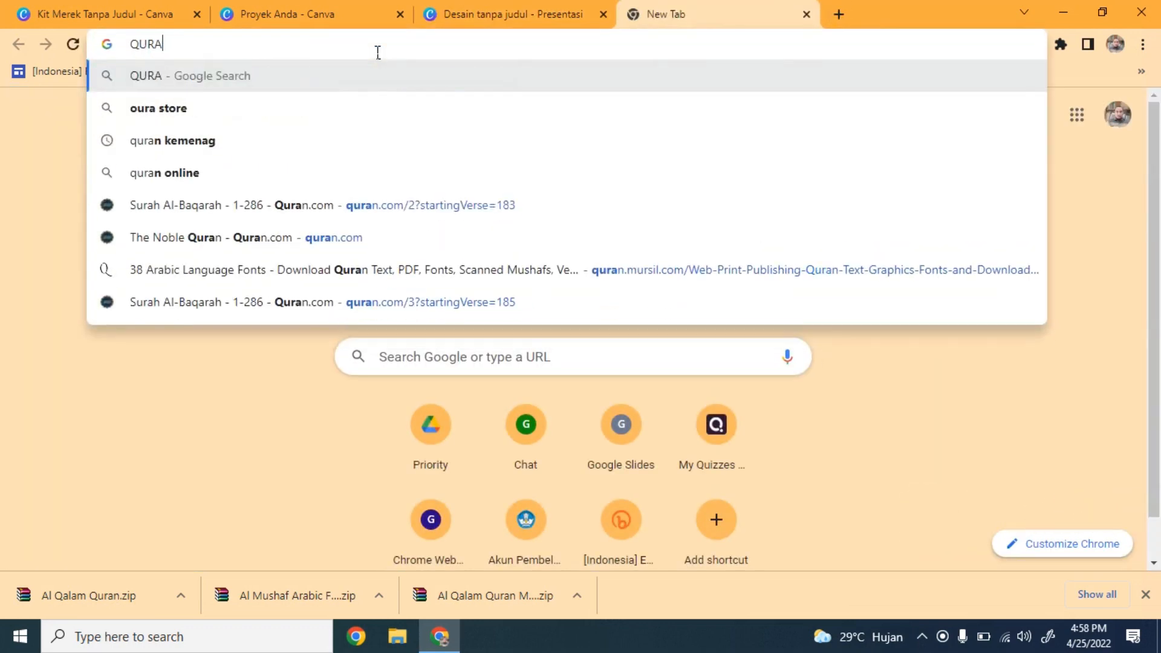
type("N KEMENA")
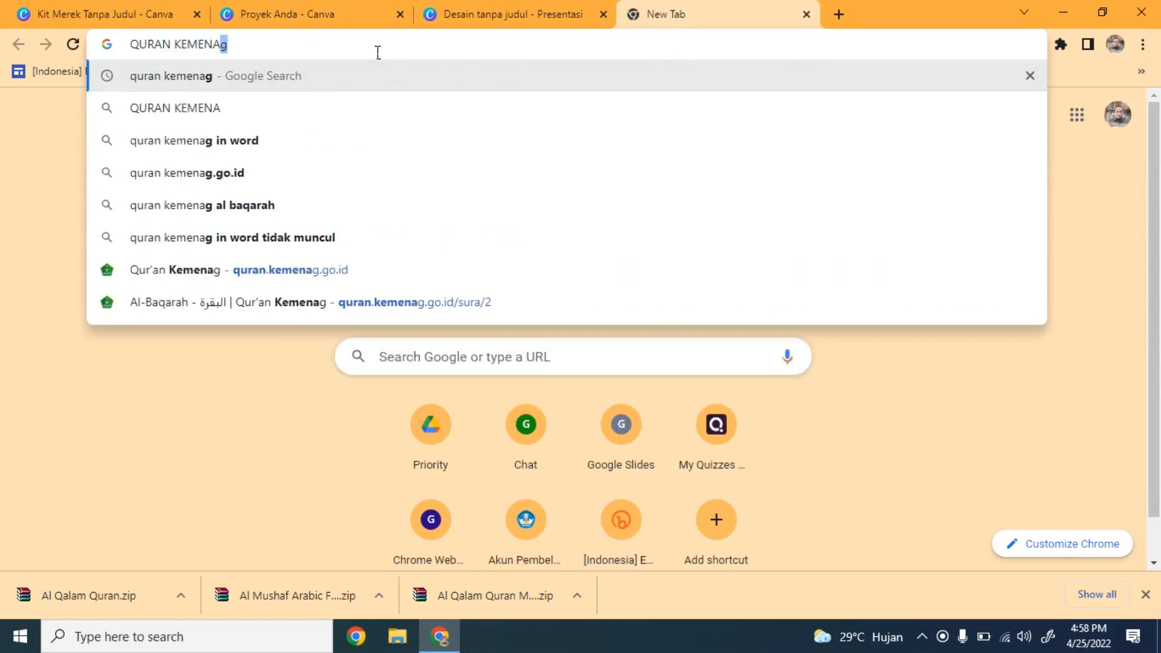
type("G")
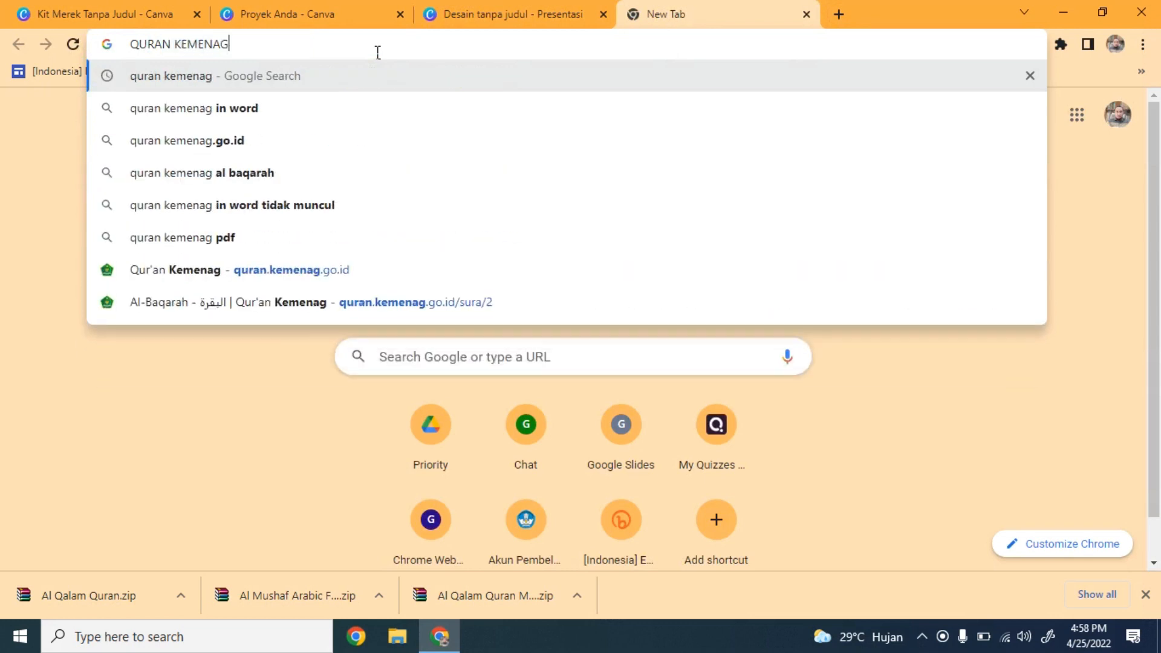
key("Return")
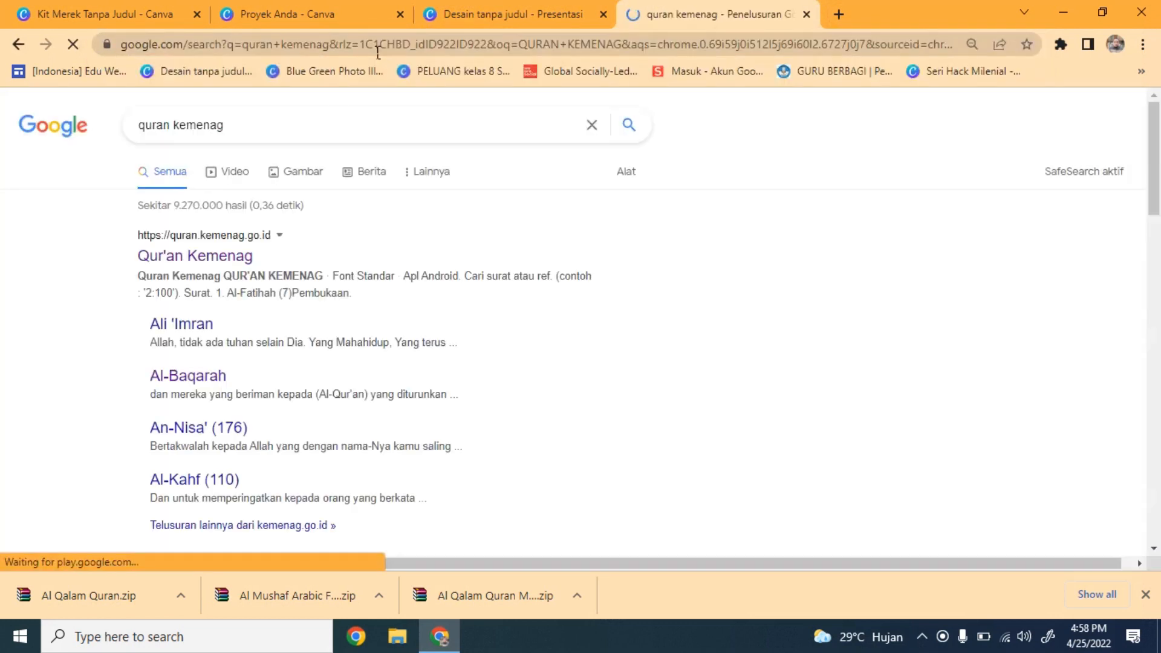
left_click(203, 259)
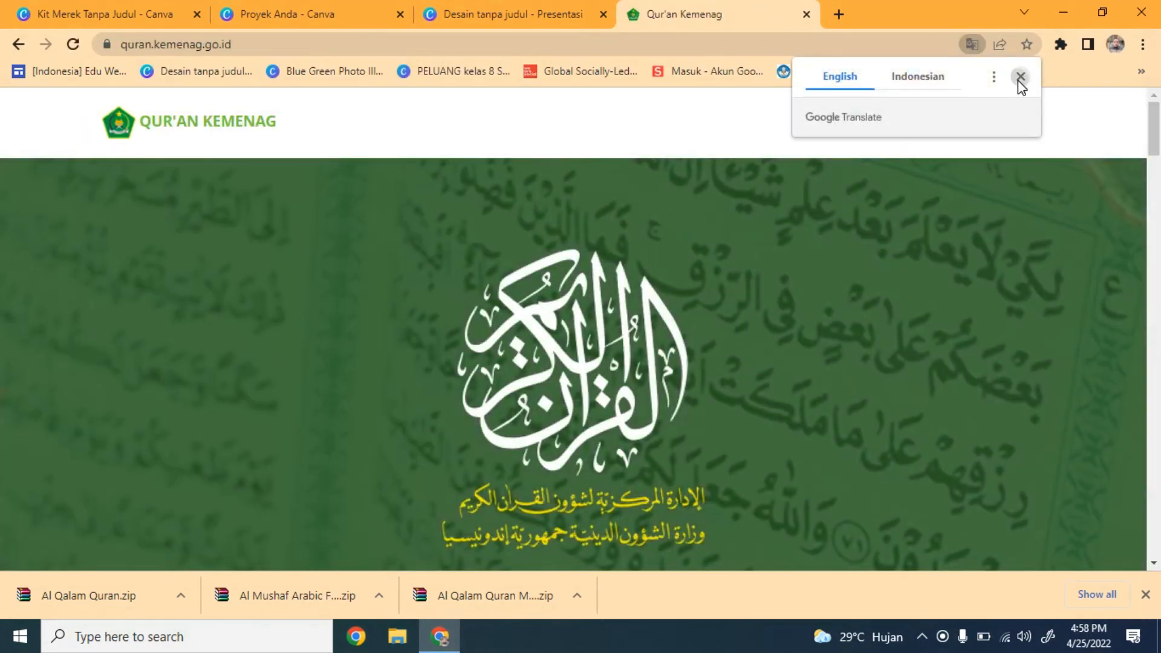
left_click(1021, 77)
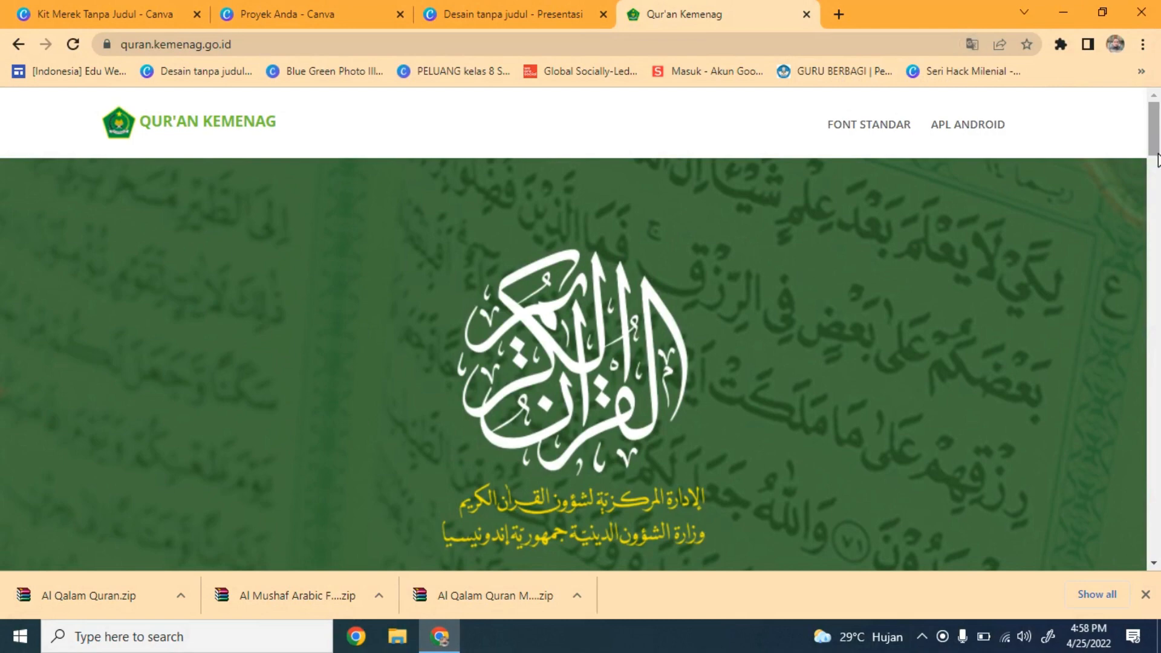
Step: Open the surah Al-Fatihah from the site's surah list
left_click_drag(1154, 146, 1154, 225)
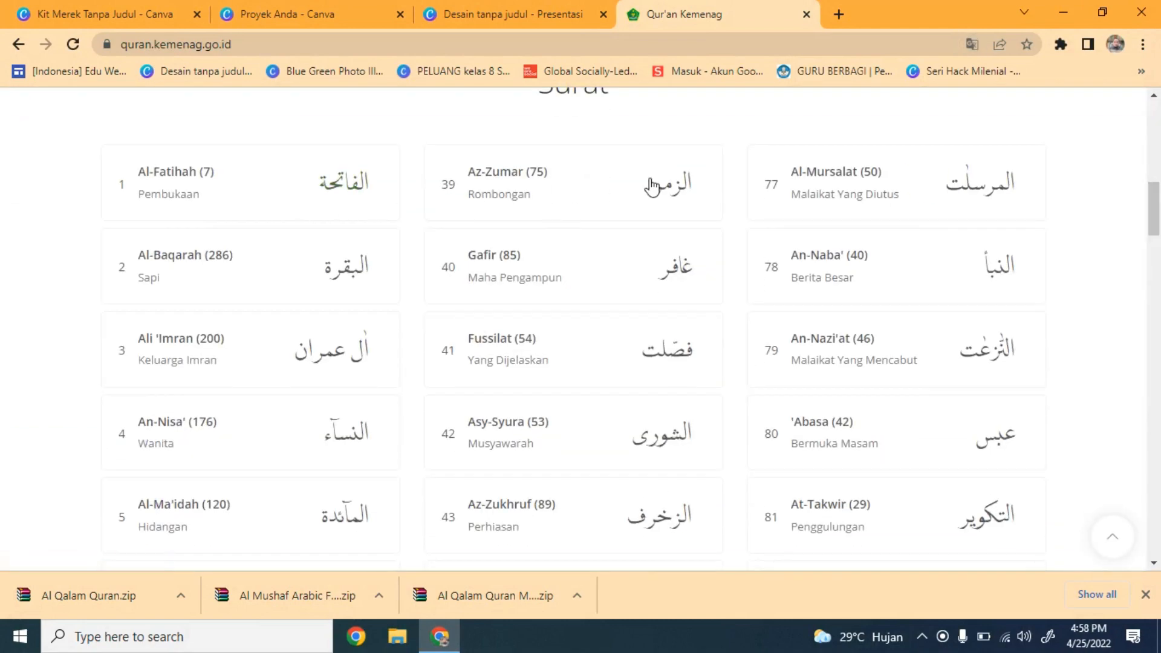
left_click_drag(1156, 221, 1156, 188)
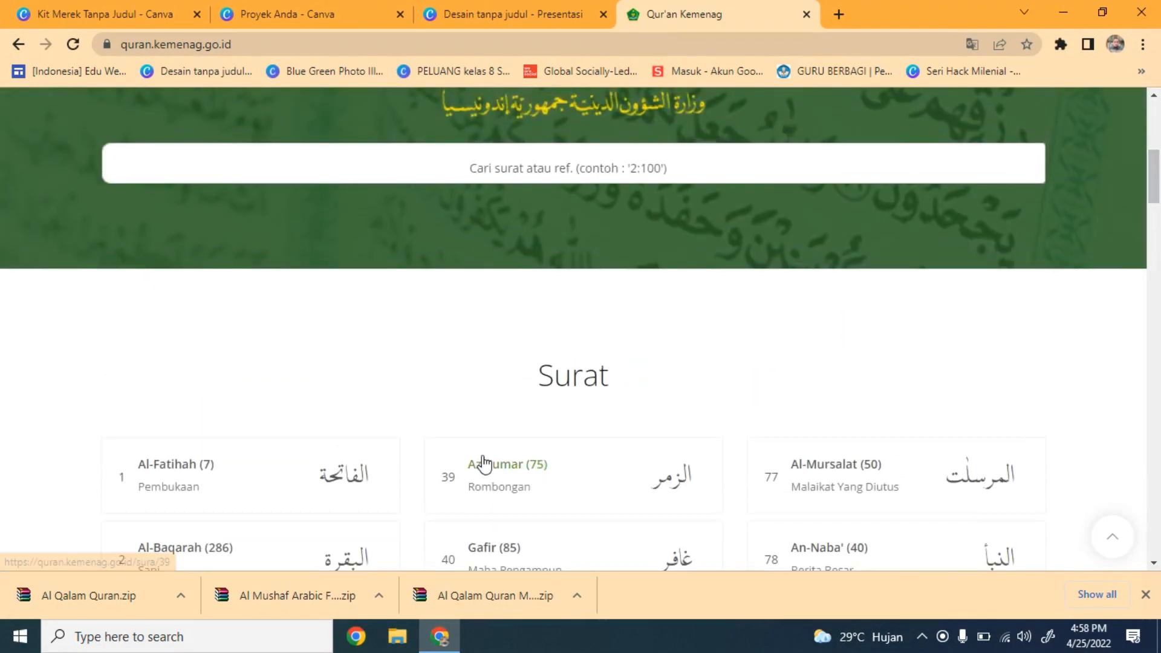
left_click(244, 467)
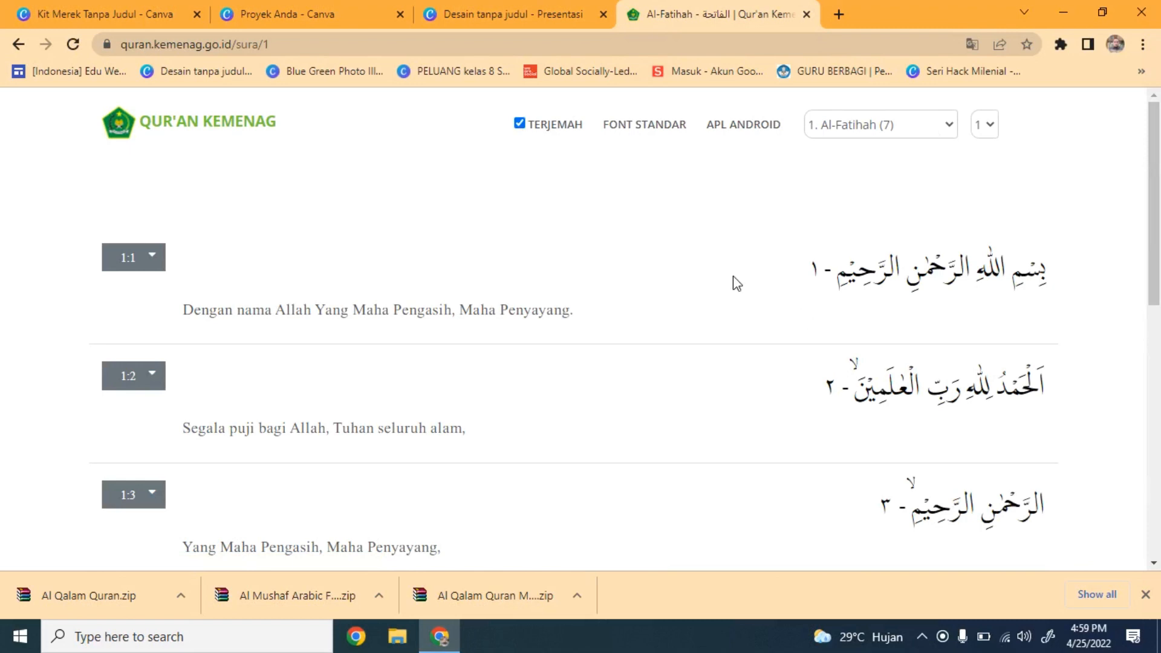
Step: With the translation (Terjemah) hidden, select all the Arabic verses of Al-Fatihah and switch to the blank Canva presentation
left_click(521, 126)
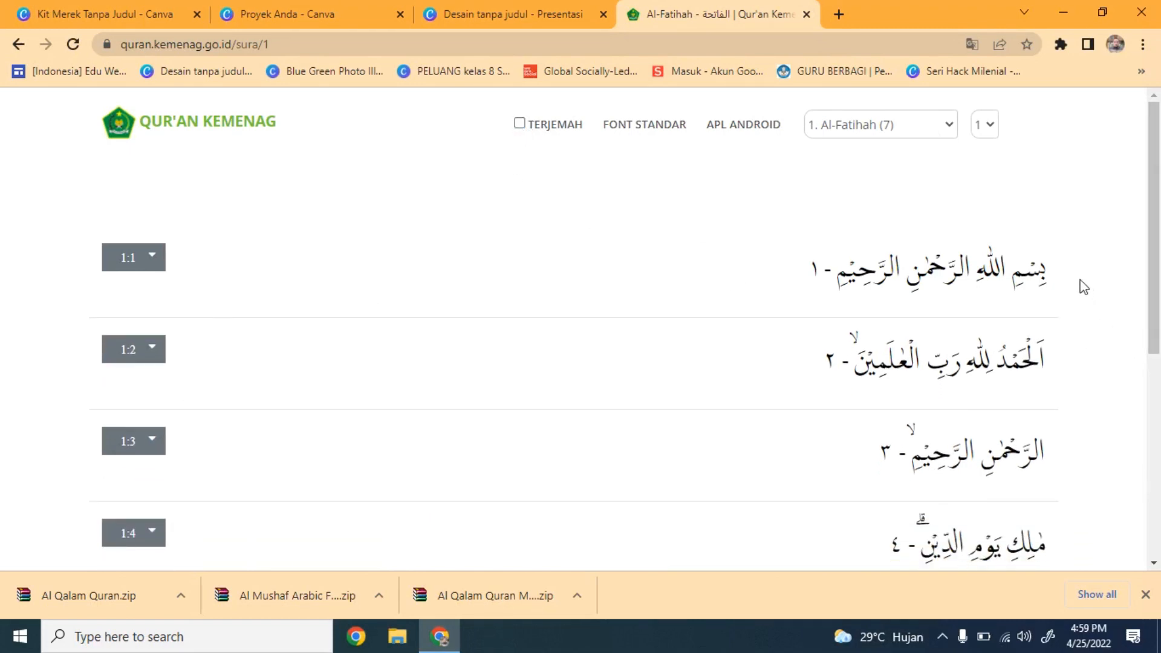
left_click_drag(976, 293, 479, 451)
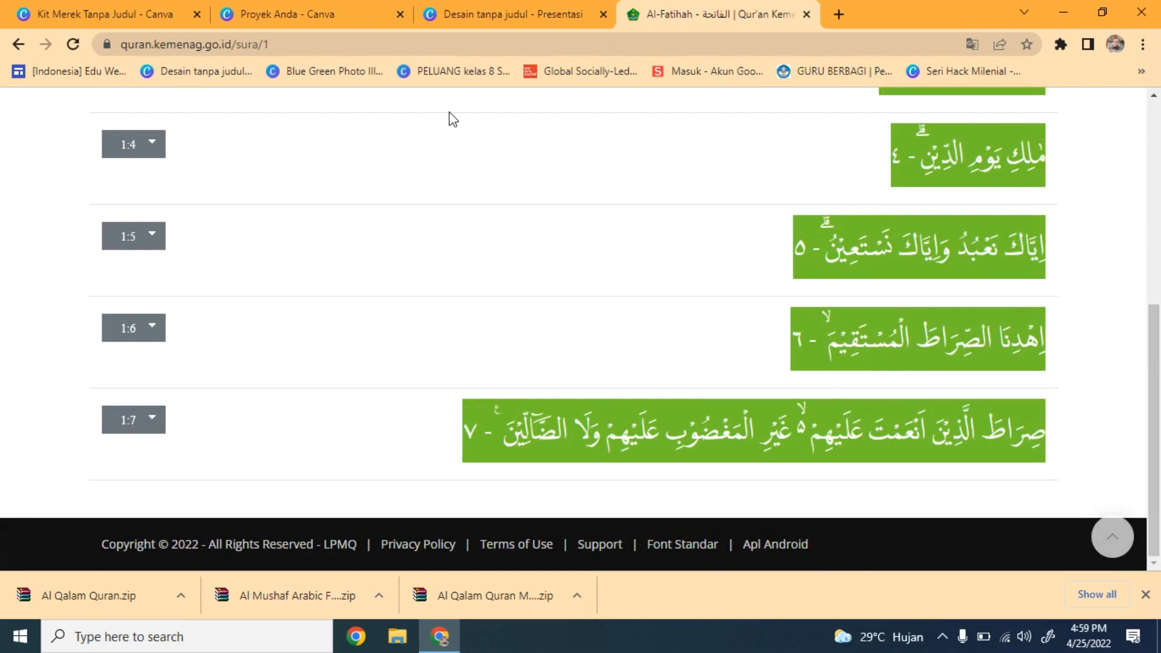
left_click(469, 15)
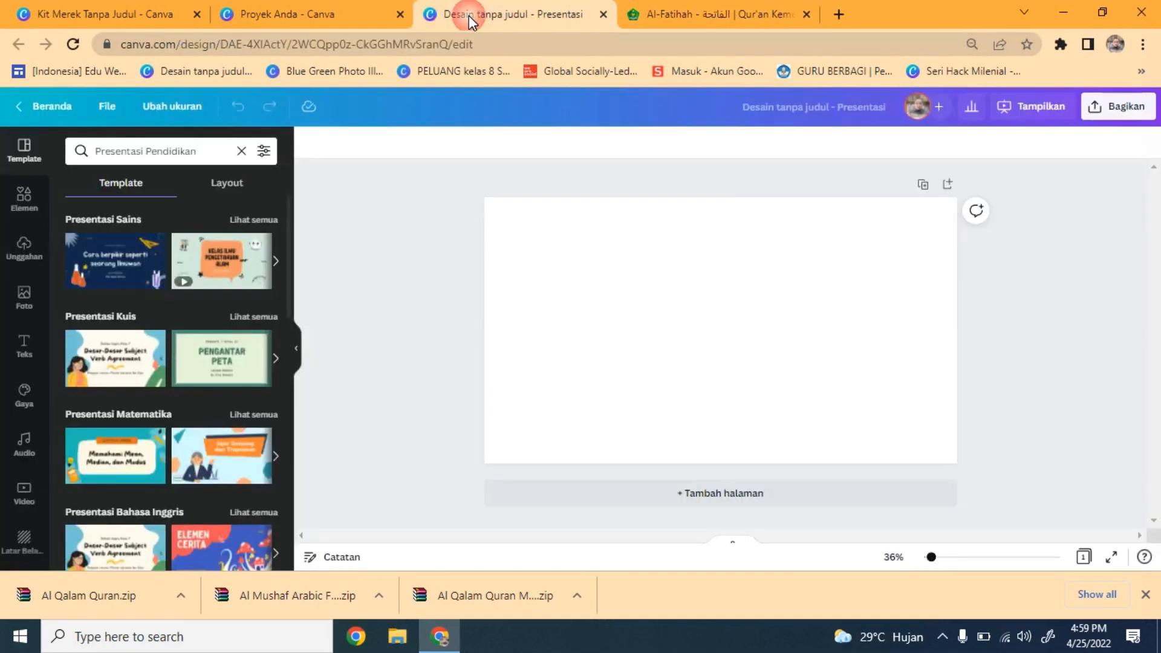
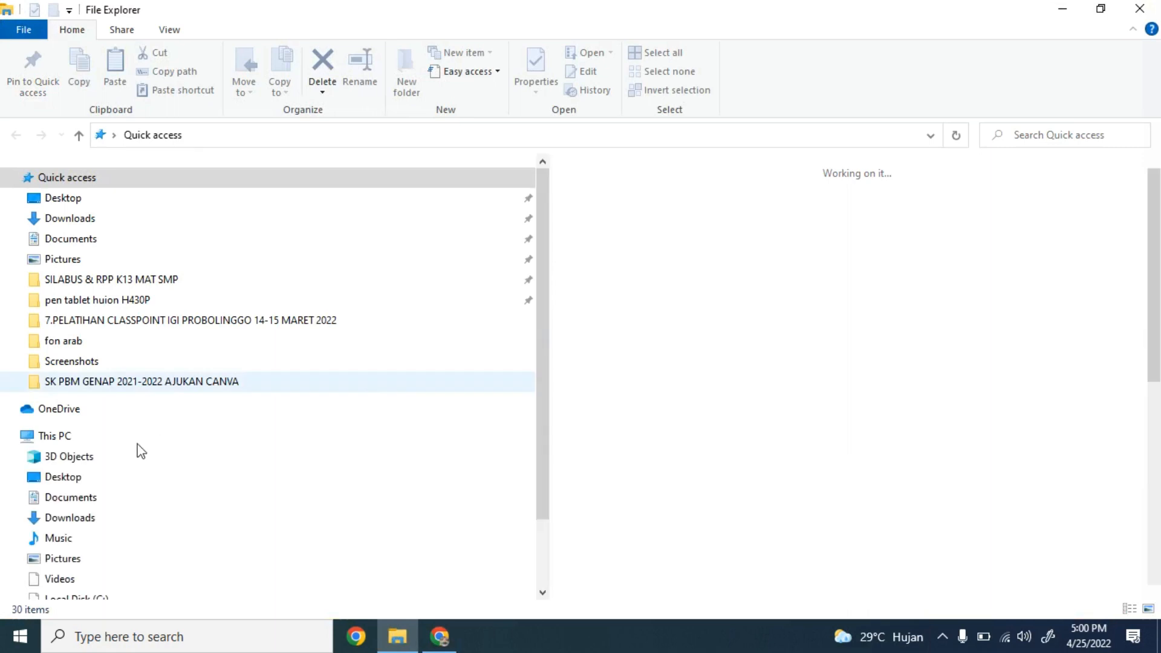
Step: In File Explorer, open the FONT AL QURAN folder inside Downloads and extract the Al Mushaf Arabic Font archive there
left_click(16, 517)
left_click(23, 504)
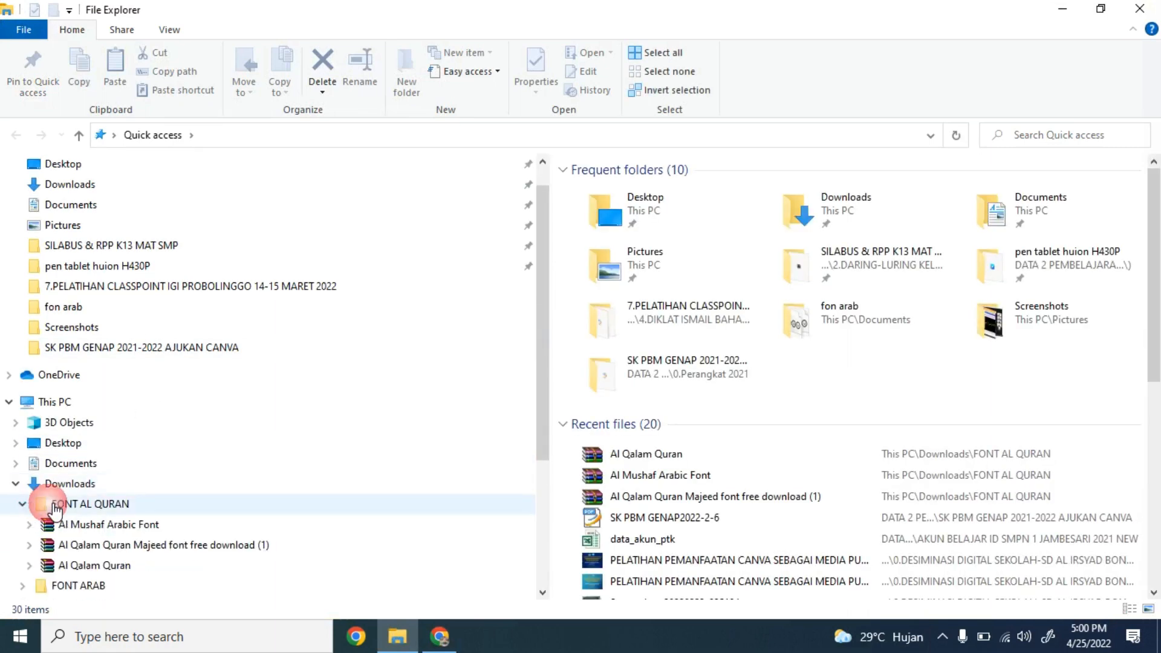
left_click(57, 505)
left_click(644, 191)
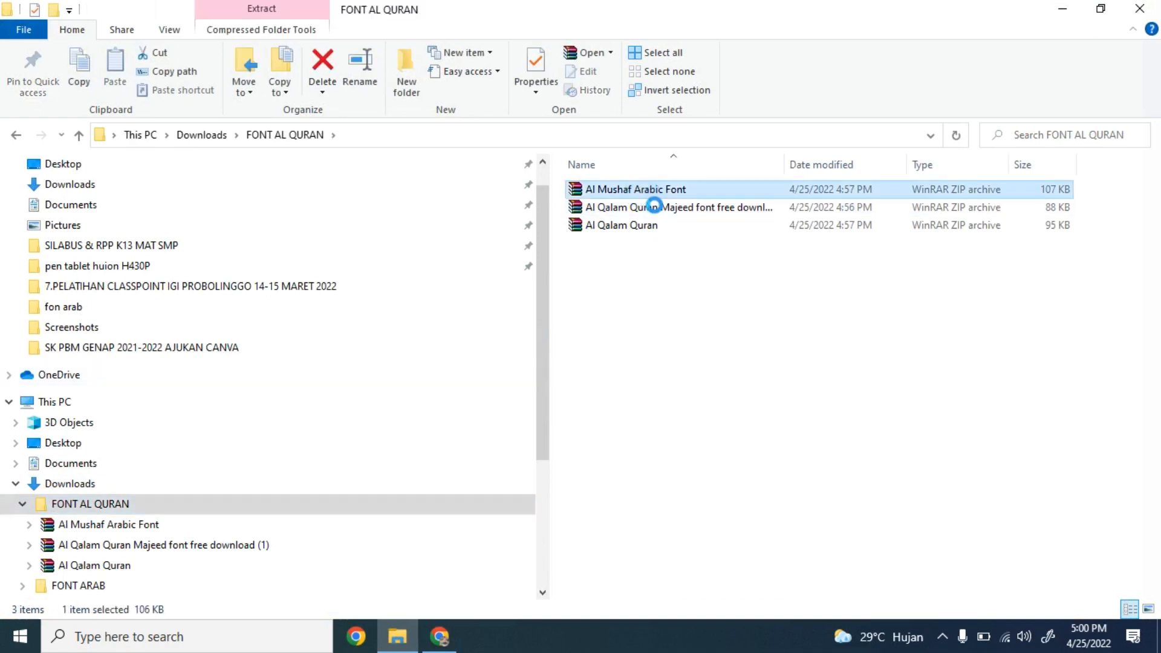
right_click(654, 206)
left_click(695, 263)
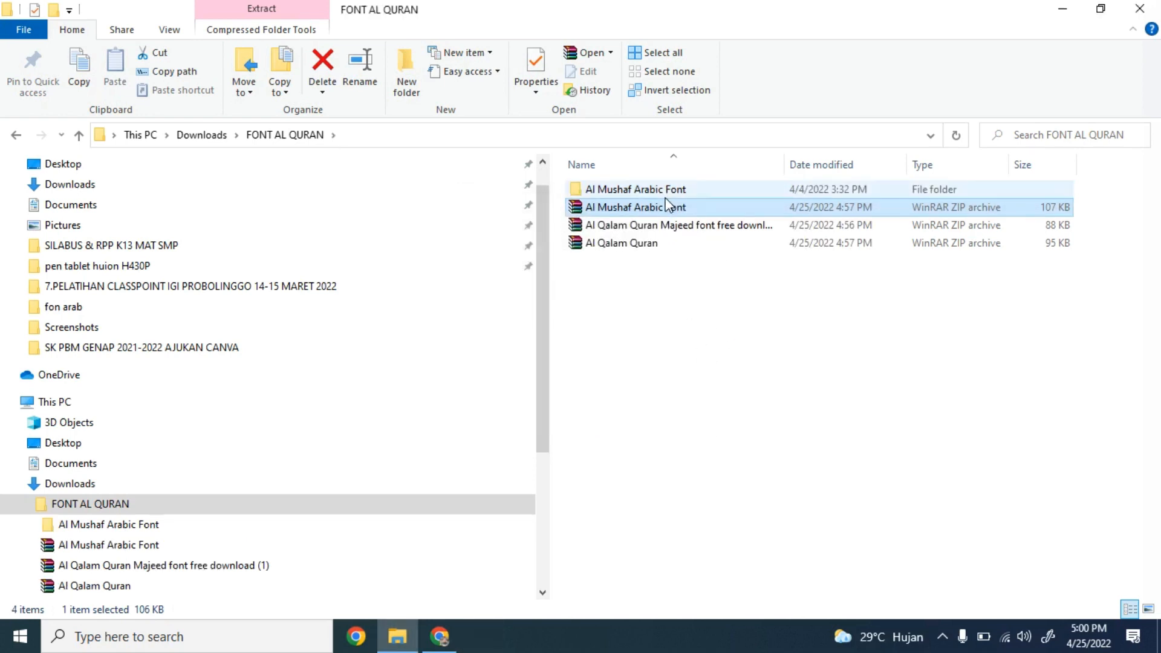
Step: Extract the Al Qalam Quran Majeed font and Al Qalam Quran archives into the same folder
right_click(656, 227)
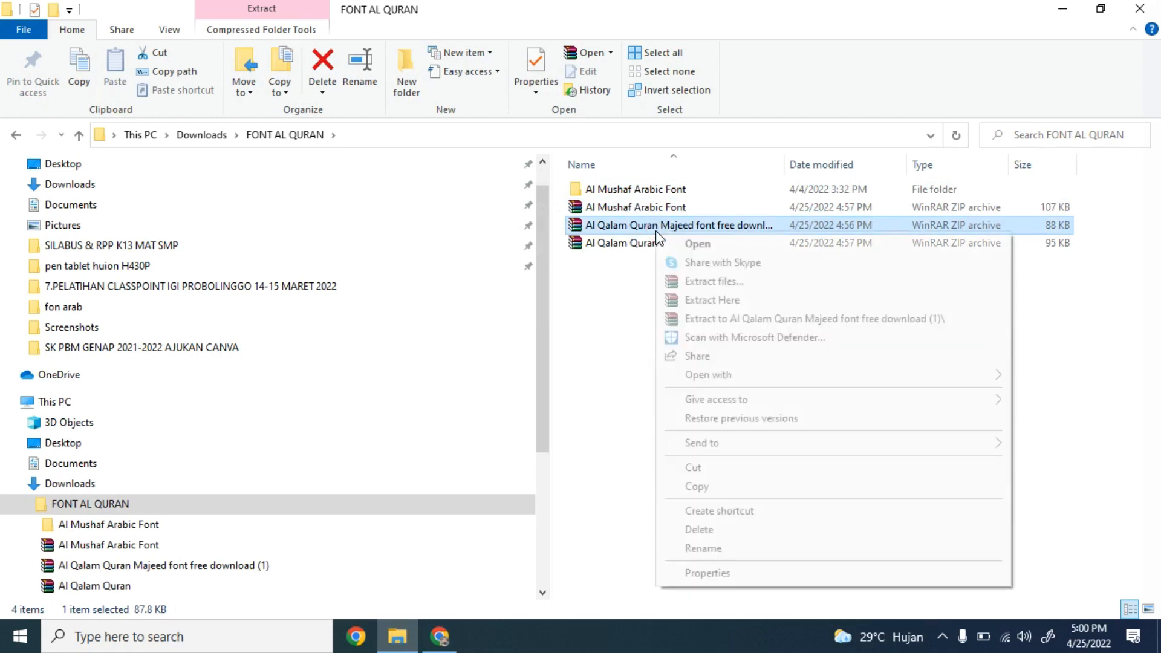
left_click(691, 301)
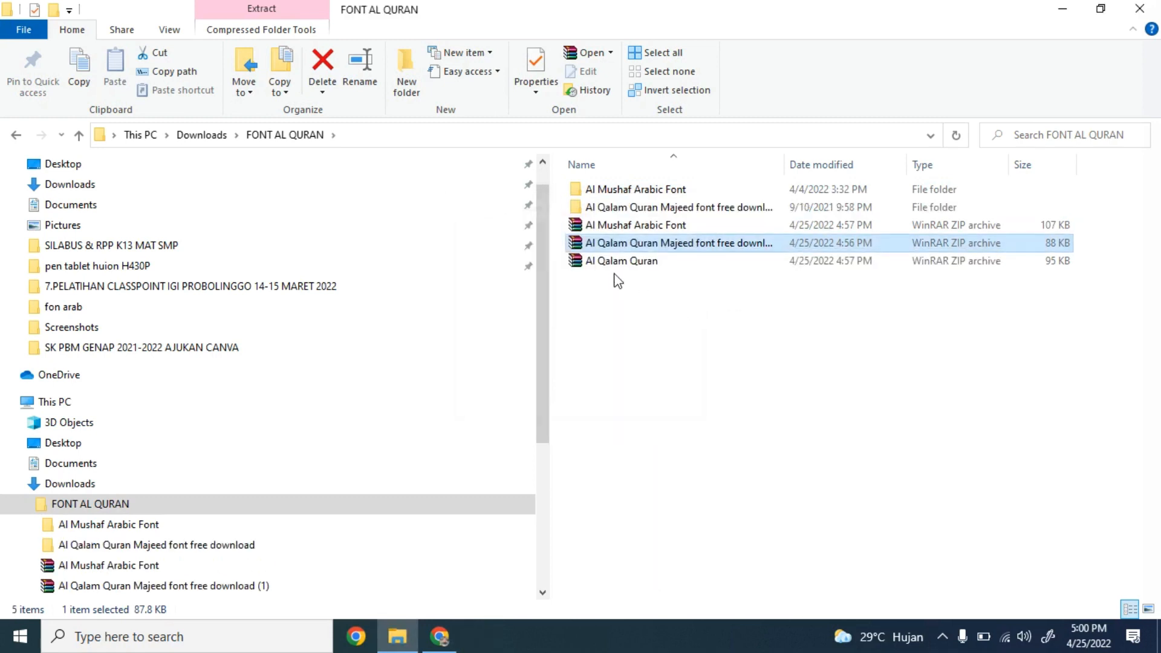
right_click(605, 265)
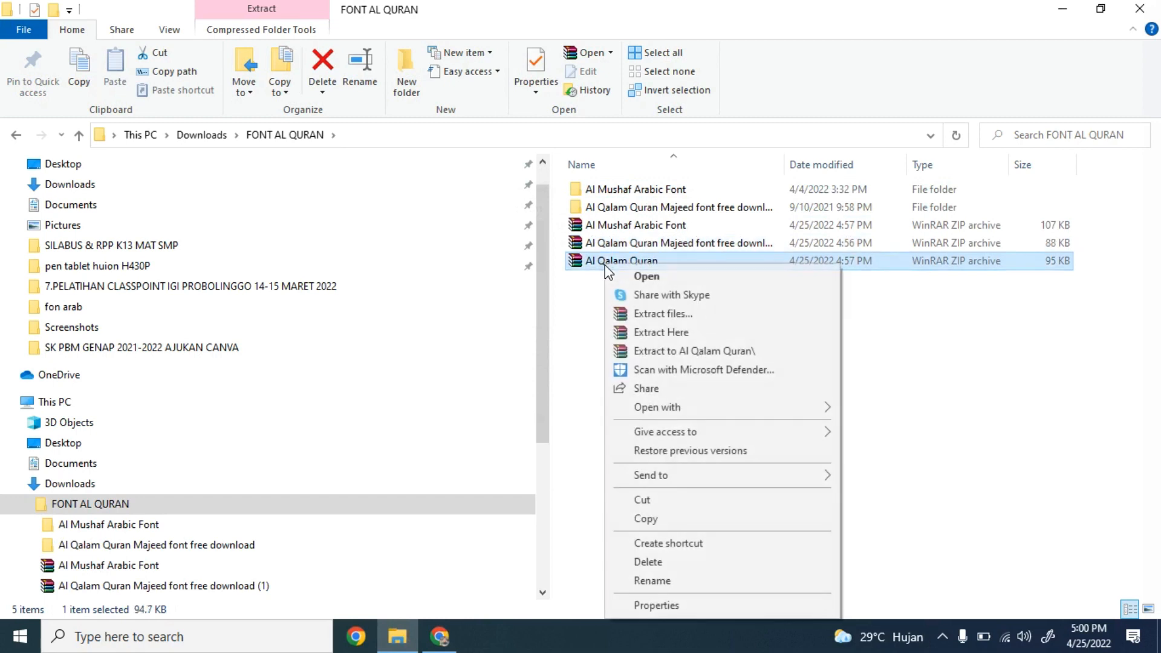
left_click(647, 335)
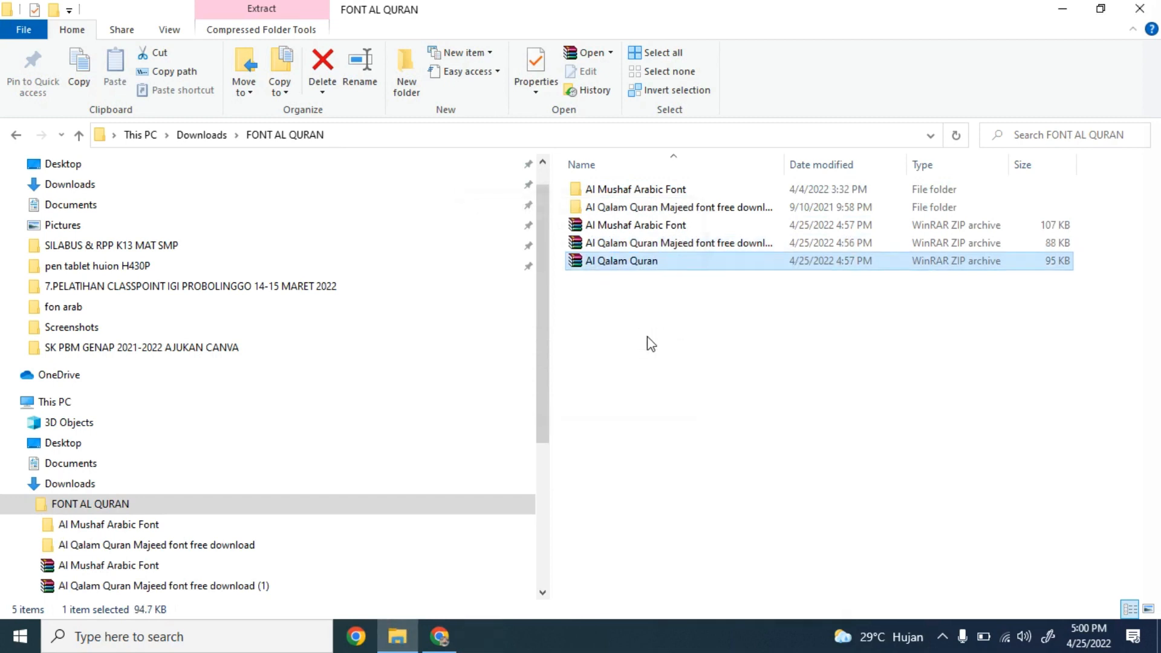
Step: Check the font files inside each of the three extracted folders, returning to FONT AL QURAN
double_click(621, 191)
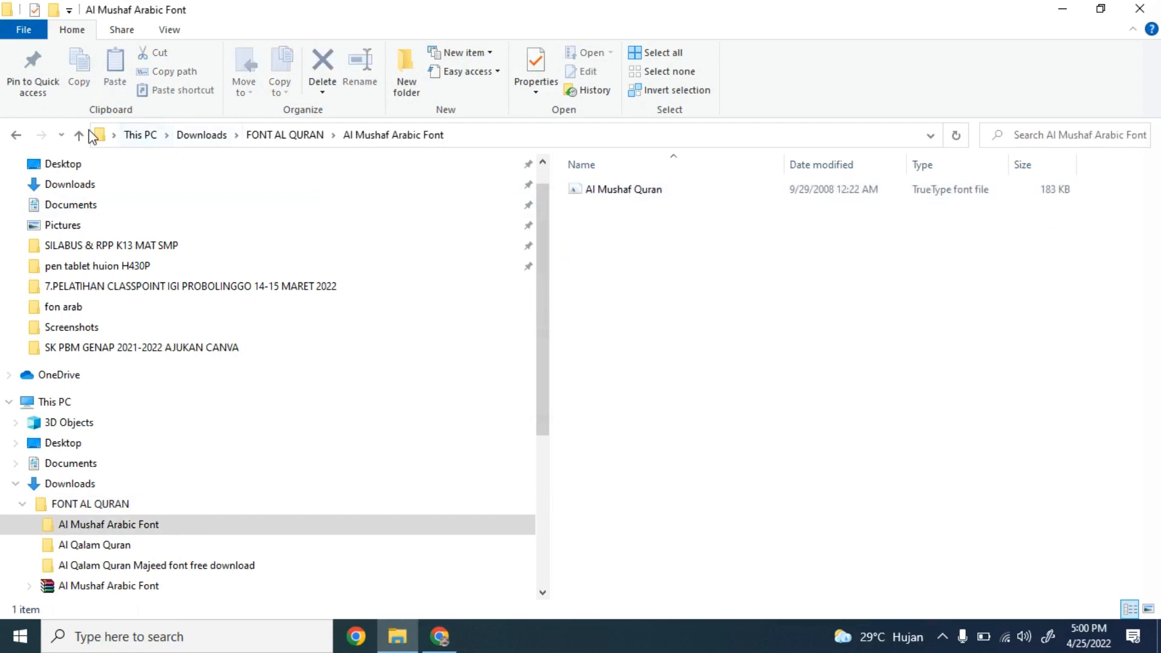
left_click(79, 135)
left_click(605, 208)
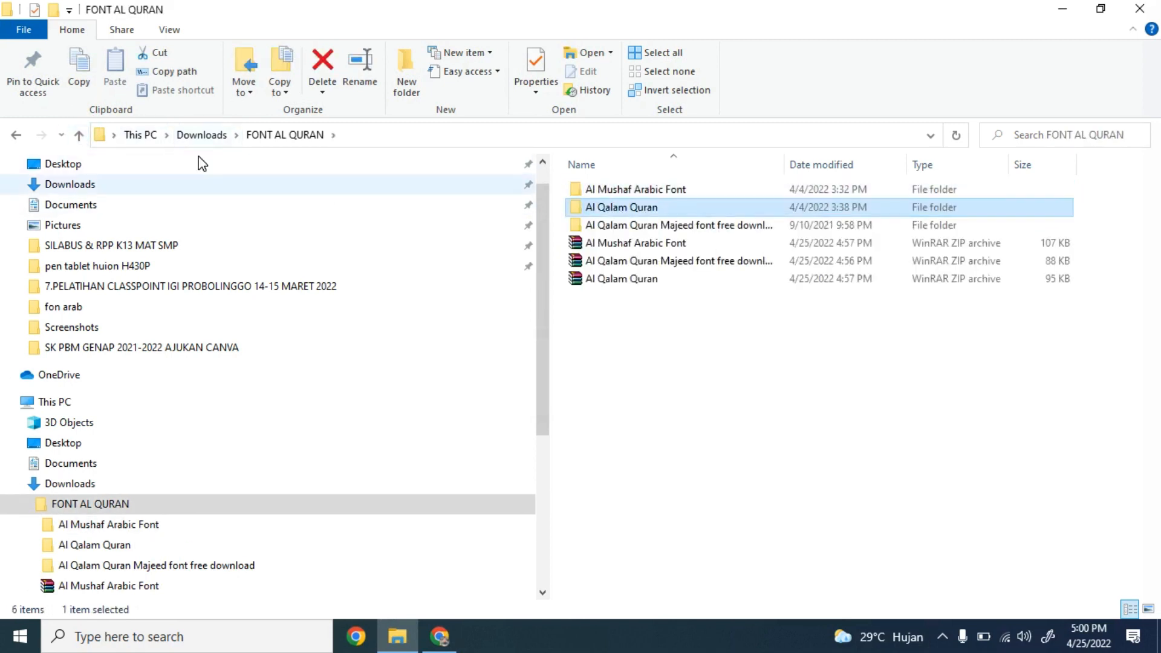
double_click(626, 208)
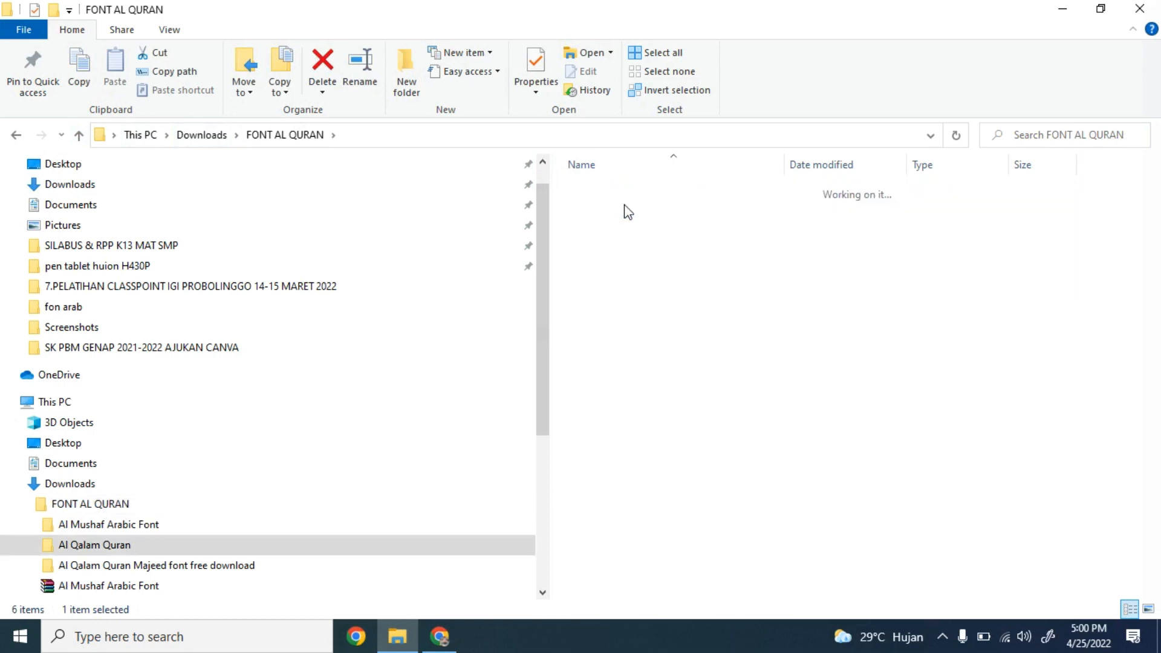
left_click(79, 135)
double_click(596, 226)
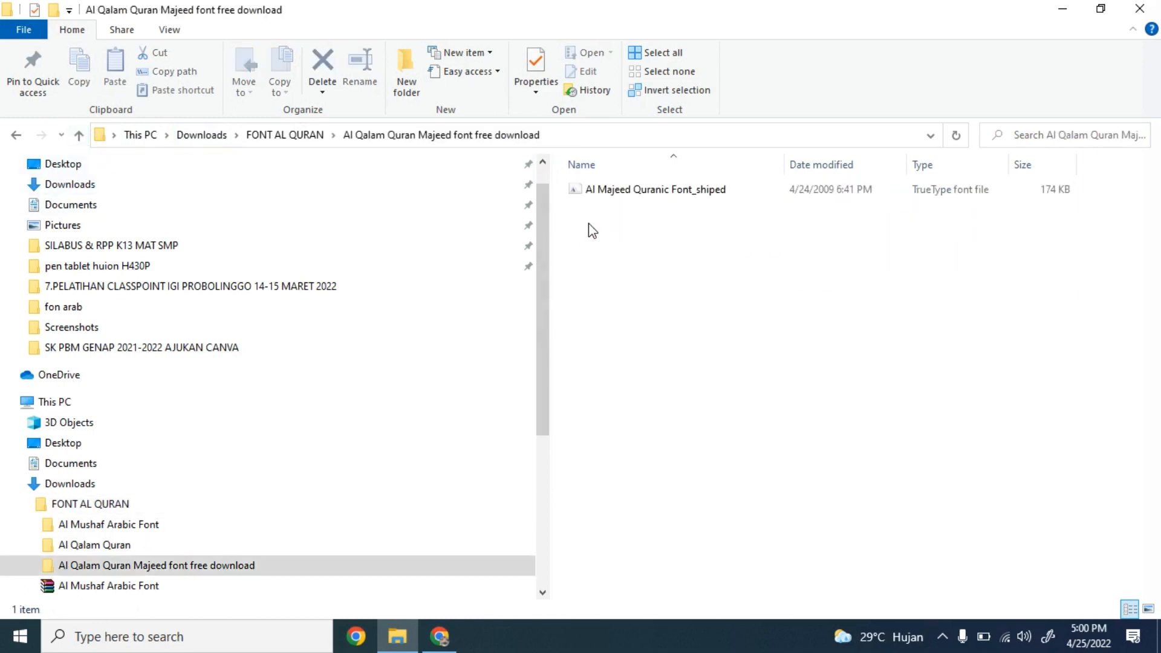
left_click(79, 135)
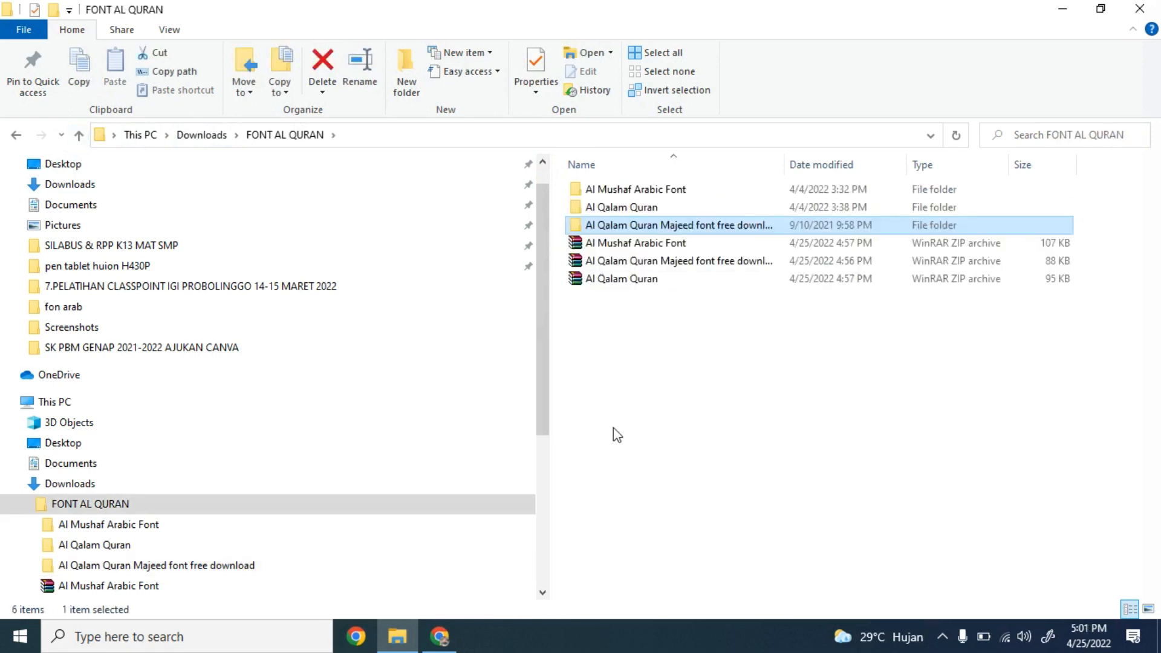
Step: Return to Canva, dismiss the open file chooser, and check the Kit Merek page entry
left_click(441, 640)
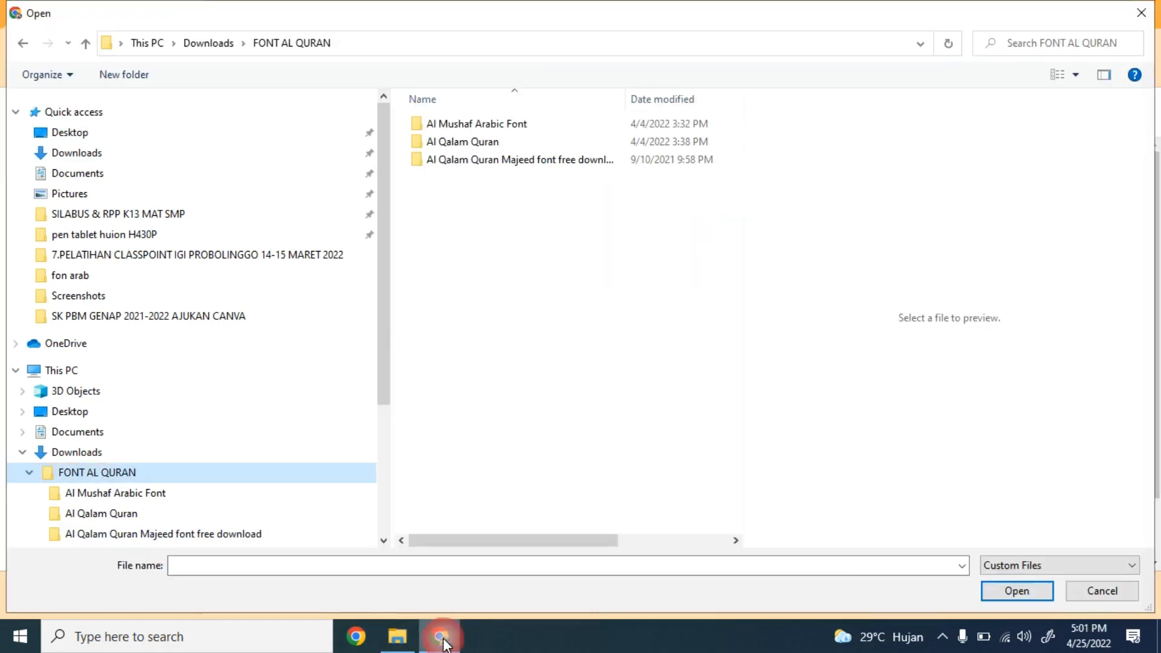
left_click(1082, 598)
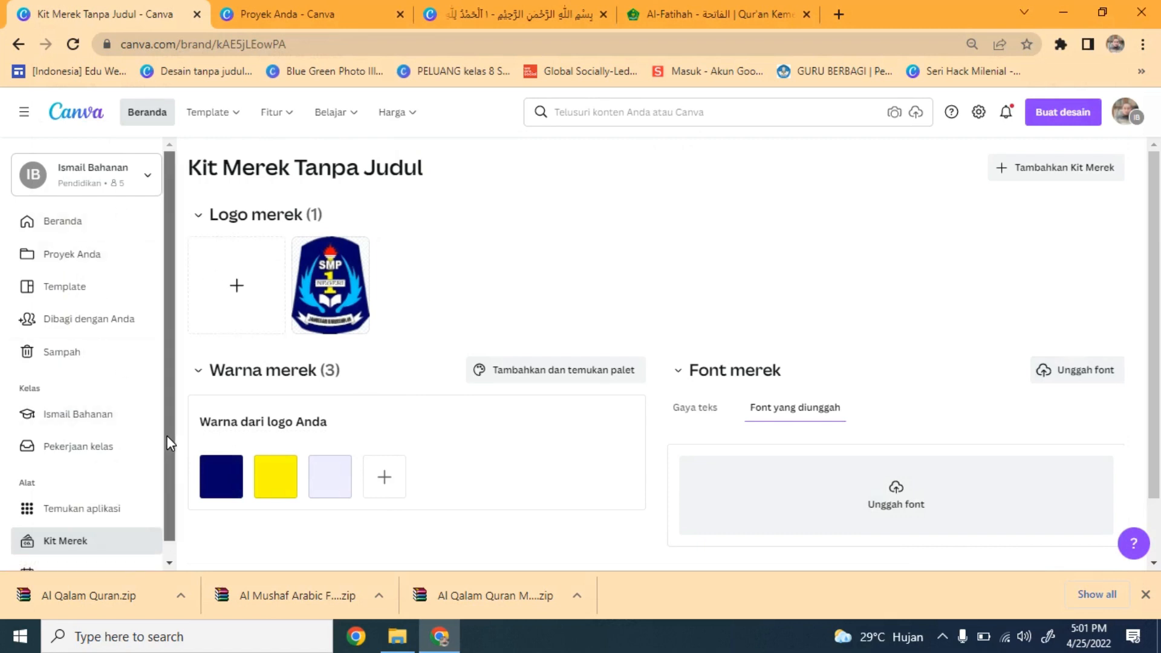
left_click_drag(167, 436, 165, 494)
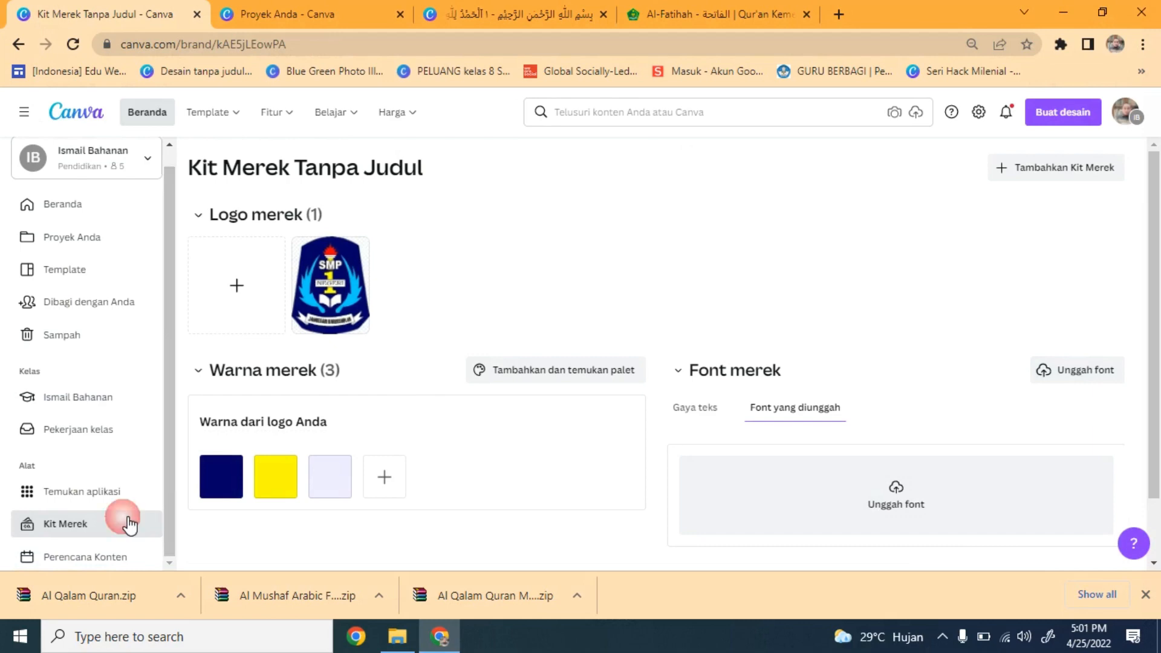
Step: Upload the Al Mushaf Quran font from the Al Mushaf Arabic Font folder in Downloads > FONT AL QURAN to the brand fonts, confirming the usage rights
left_click(1066, 374)
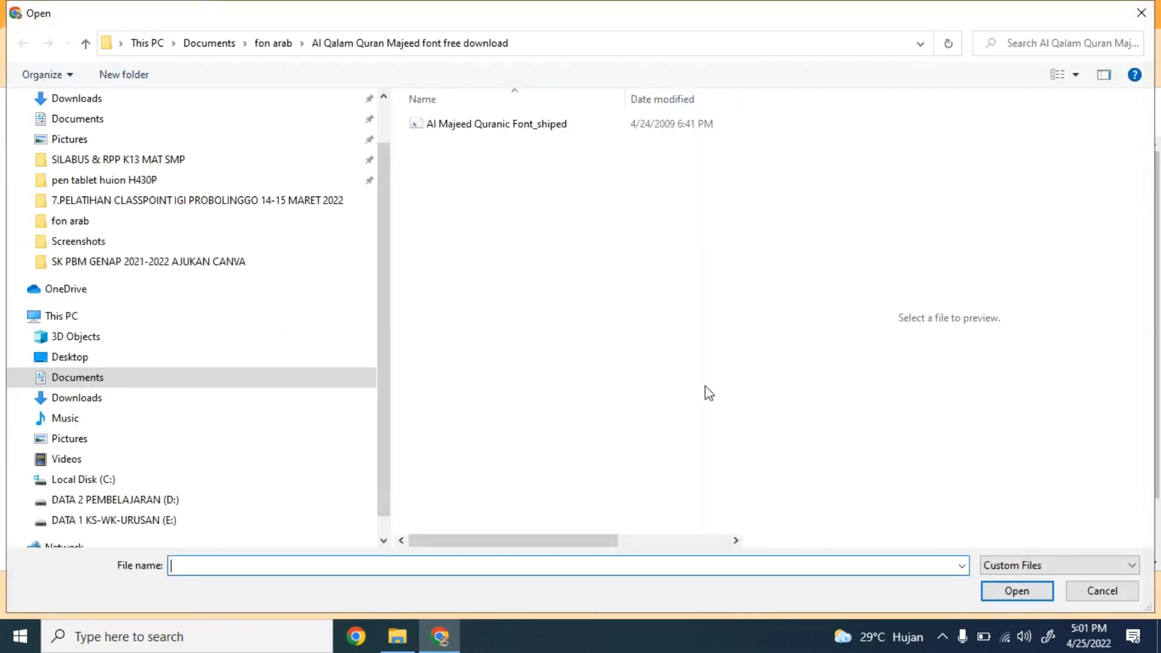
left_click(22, 397)
left_click(44, 418)
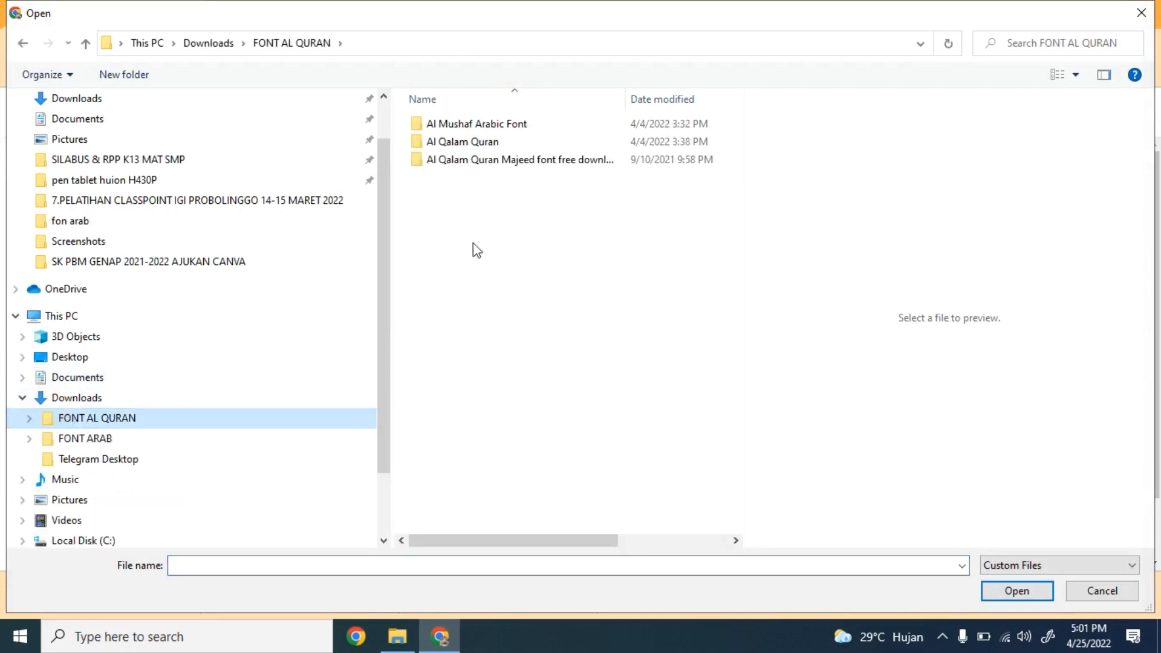
left_click(464, 128)
double_click(465, 128)
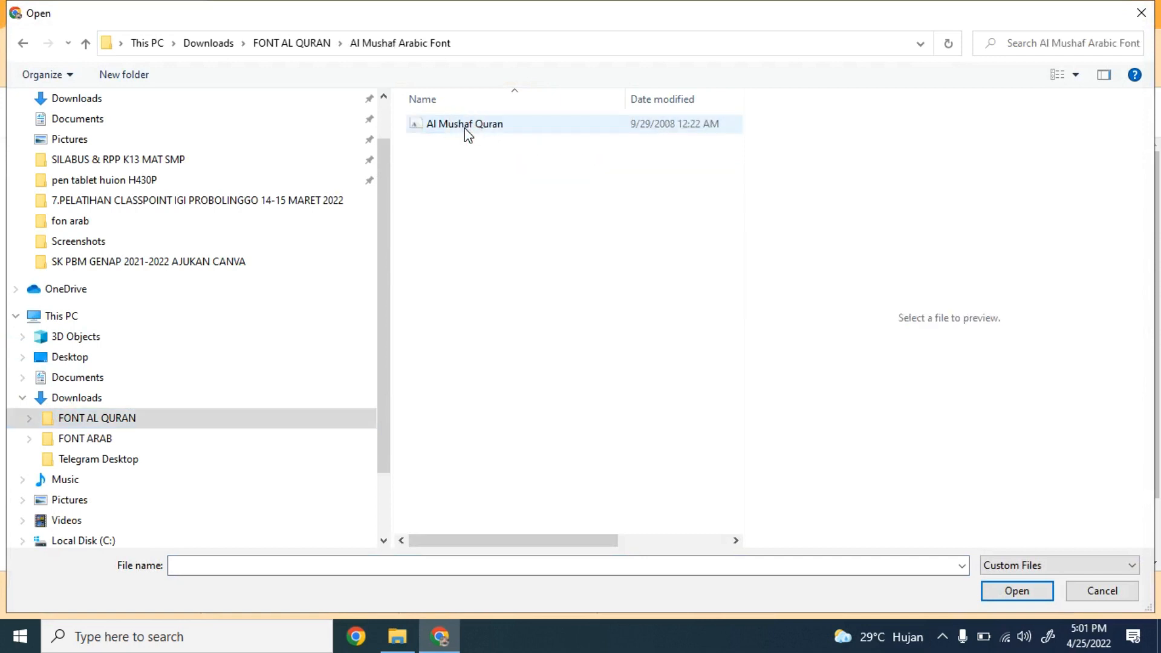
left_click(465, 129)
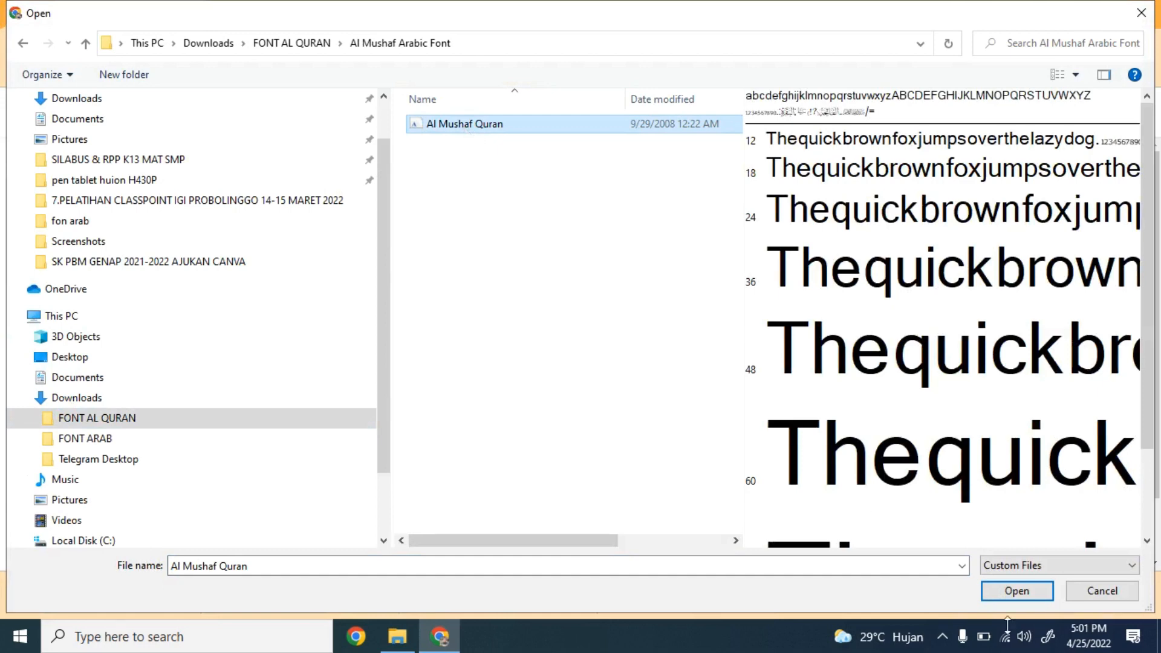
left_click(1005, 597)
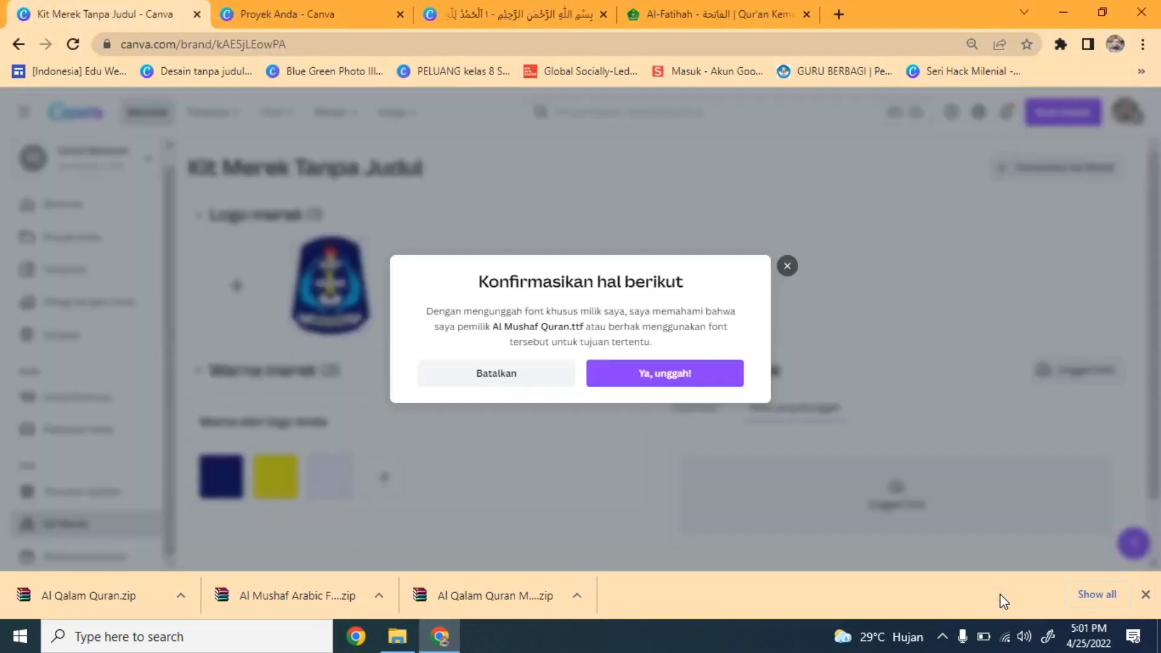
left_click(677, 379)
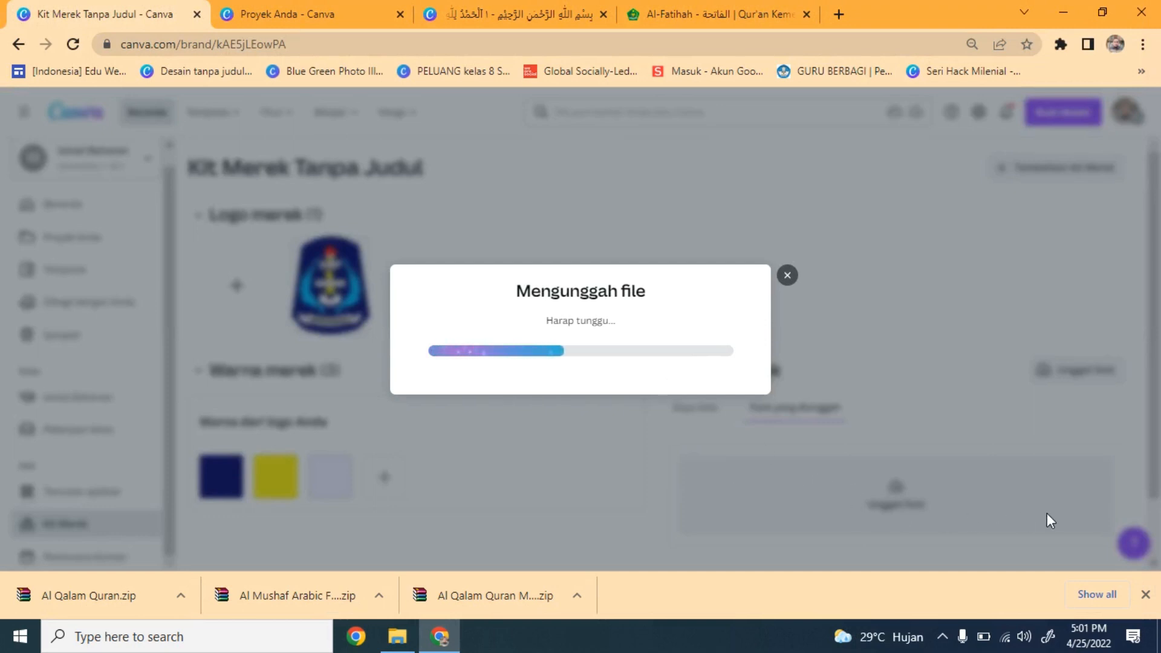
left_click(1144, 593)
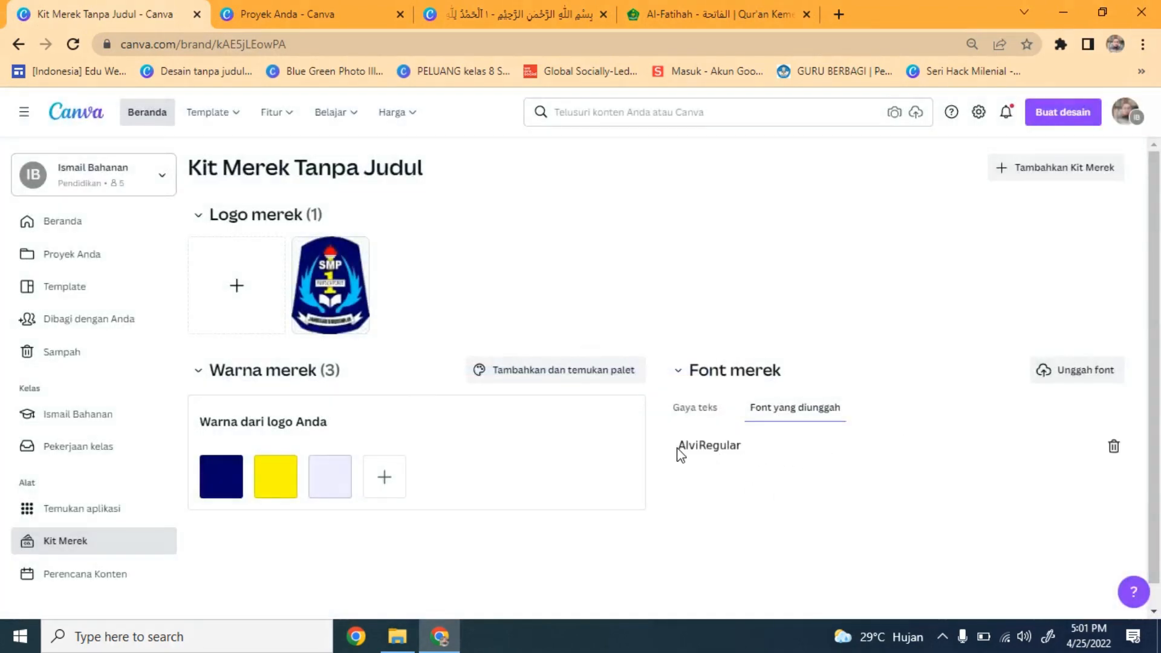
left_click(399, 637)
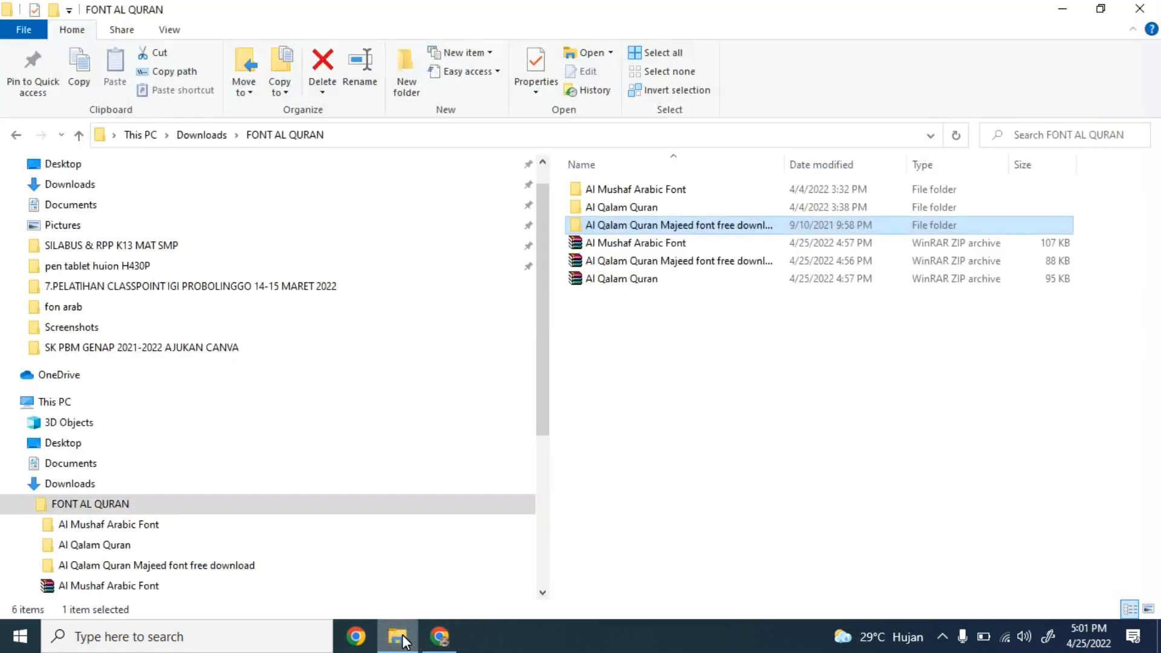
left_click(400, 636)
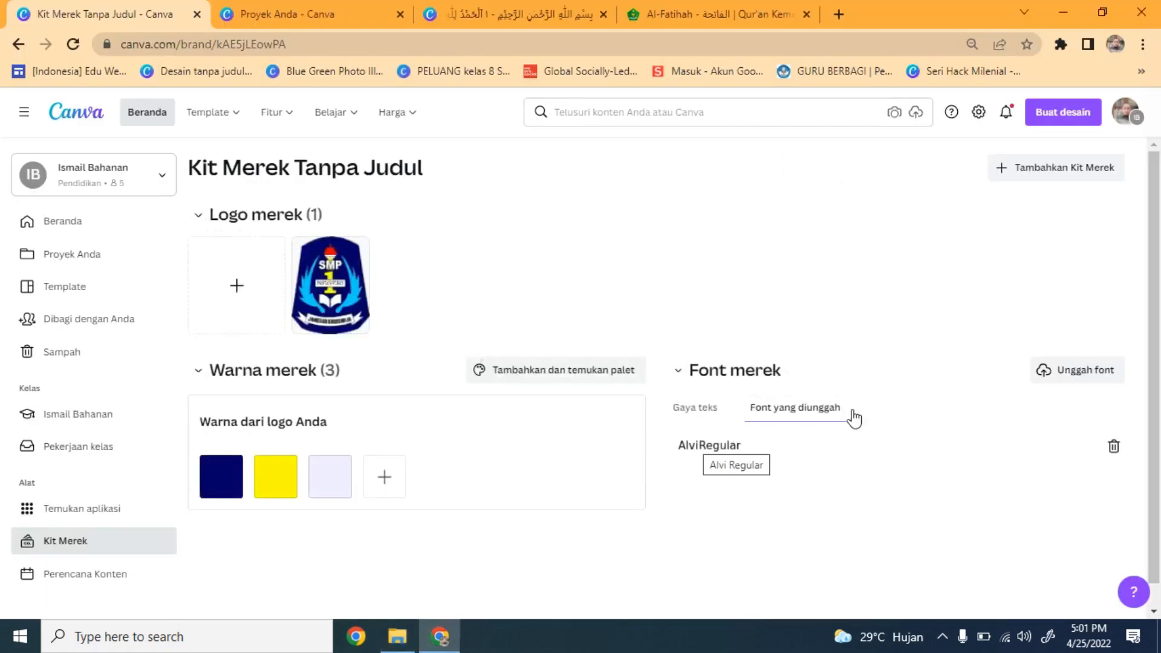
Step: Upload the Al Qalam Quran font file from its extracted folder to the brand fonts and confirm the usage rights
left_click(1086, 368)
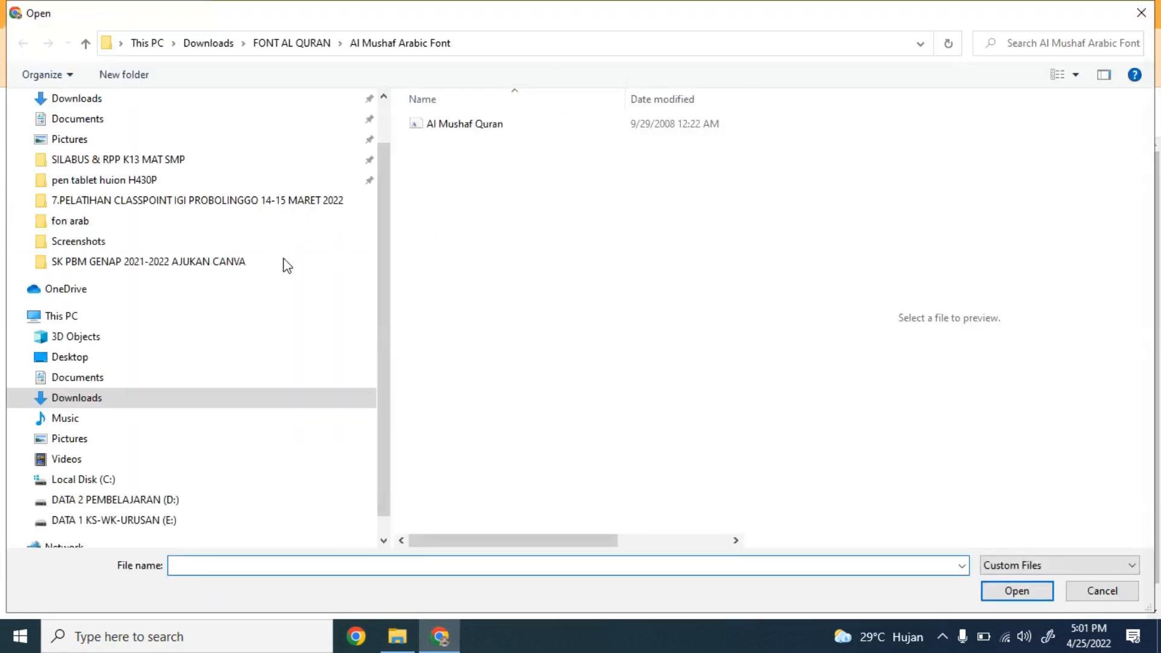
left_click(85, 44)
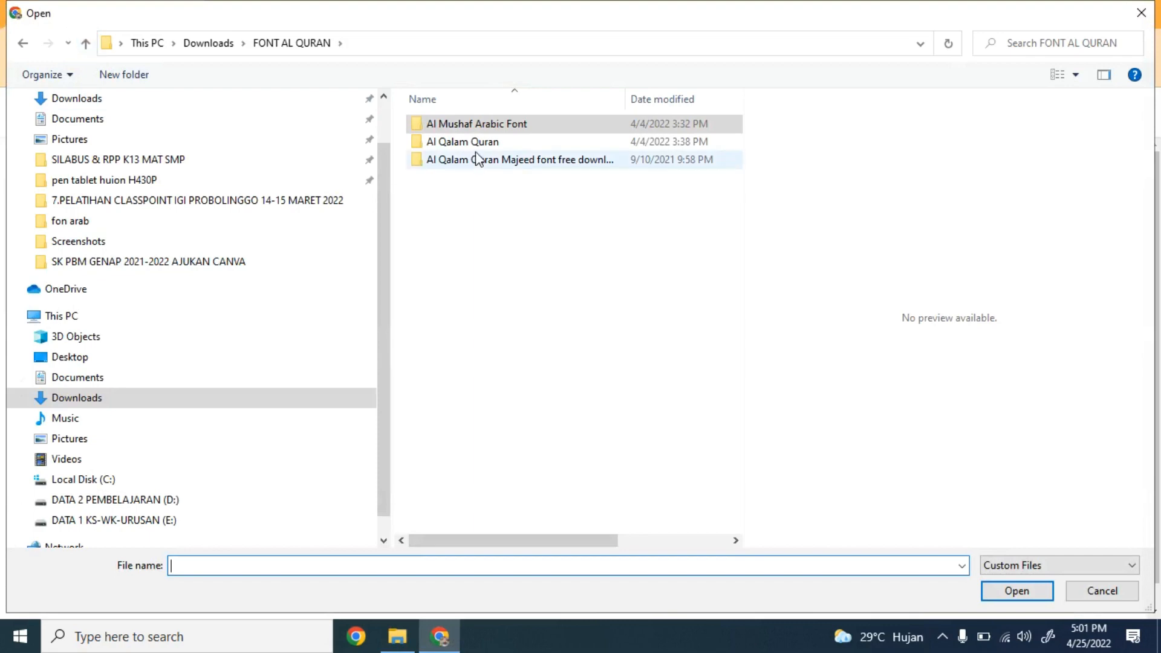
double_click(455, 143)
left_click_drag(455, 122, 455, 126)
left_click(1011, 592)
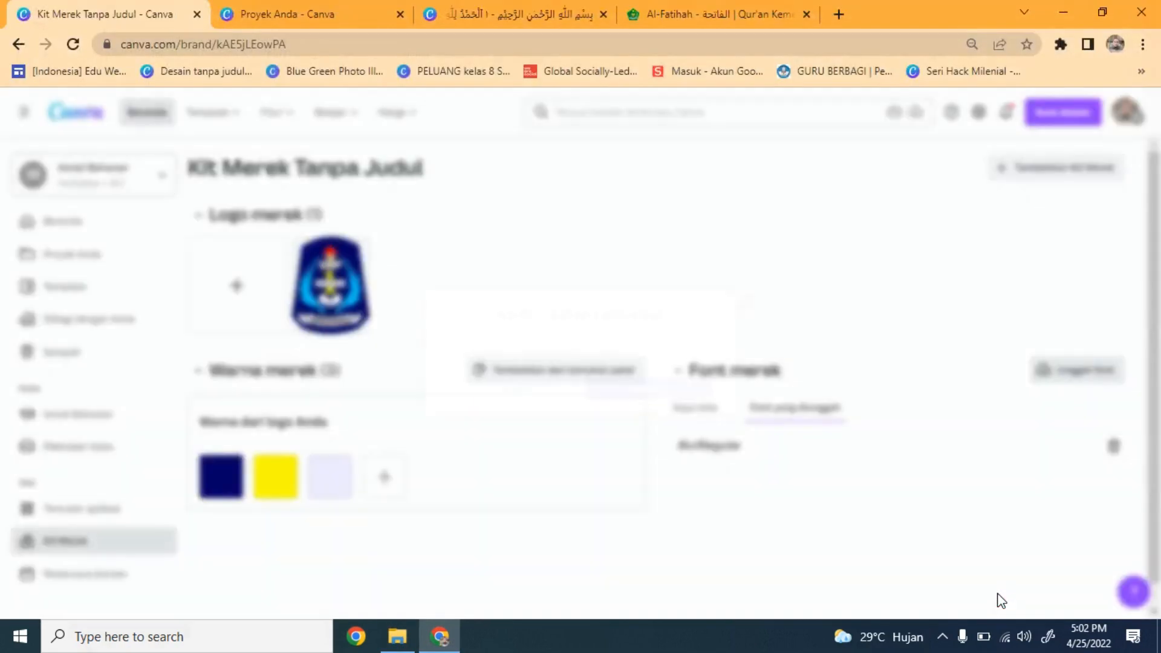
left_click(647, 402)
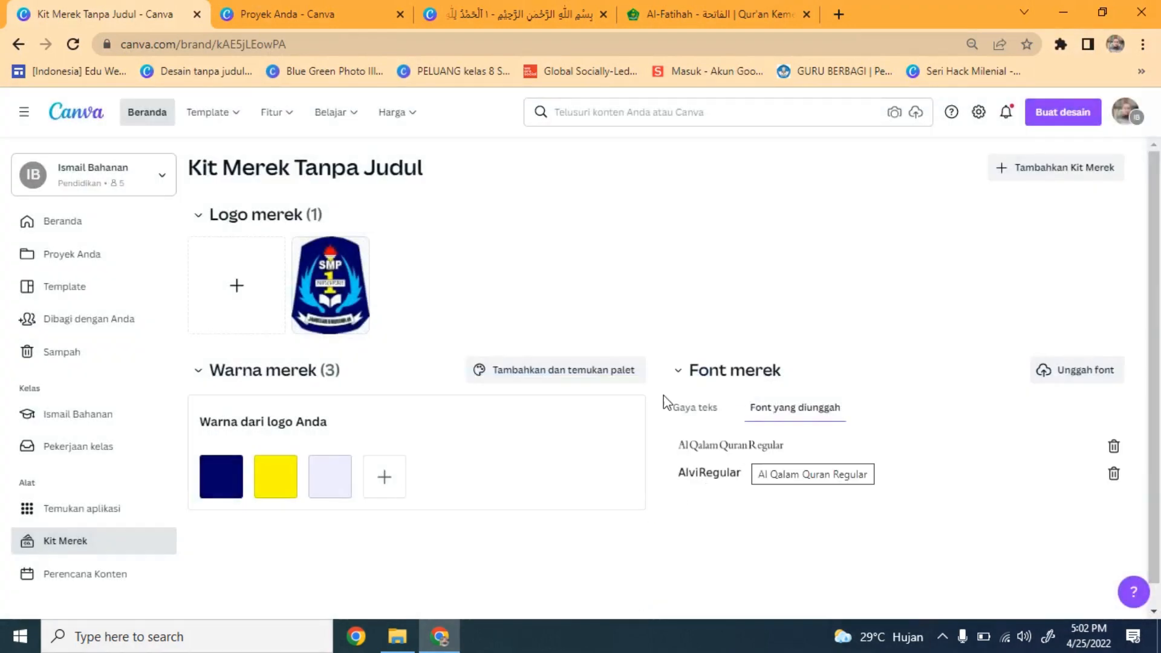
Step: Upload Al Majeed Quranic Font_shiped from the Al Qalam Quran Majeed folder to the brand fonts and confirm the usage rights
left_click(1107, 371)
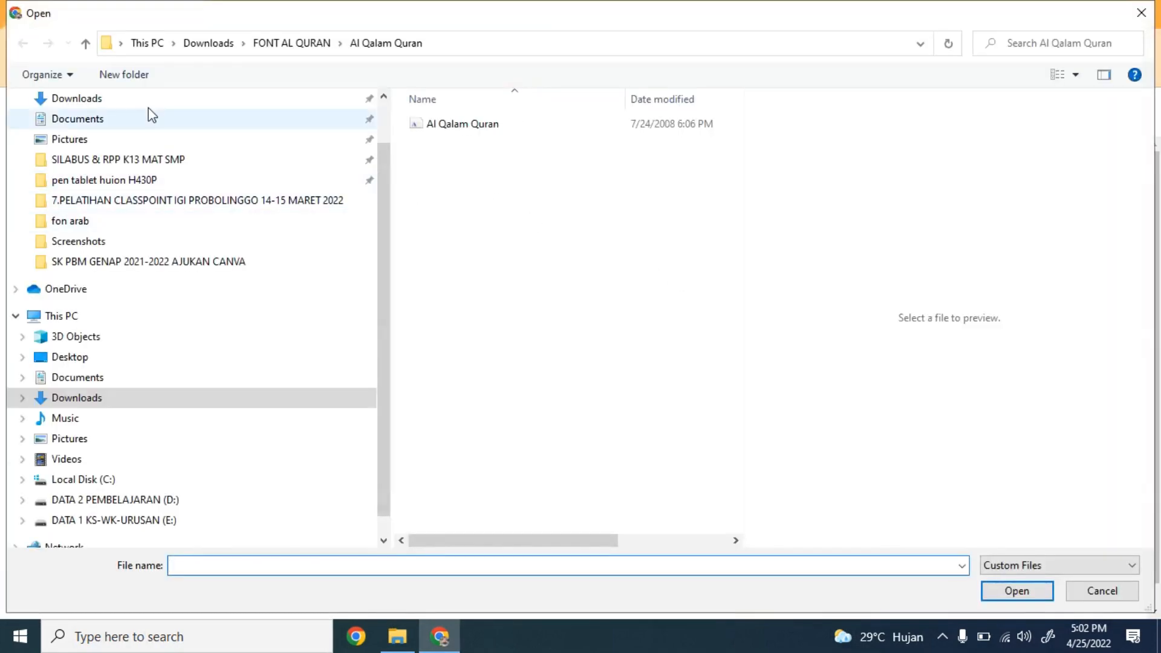
left_click(85, 43)
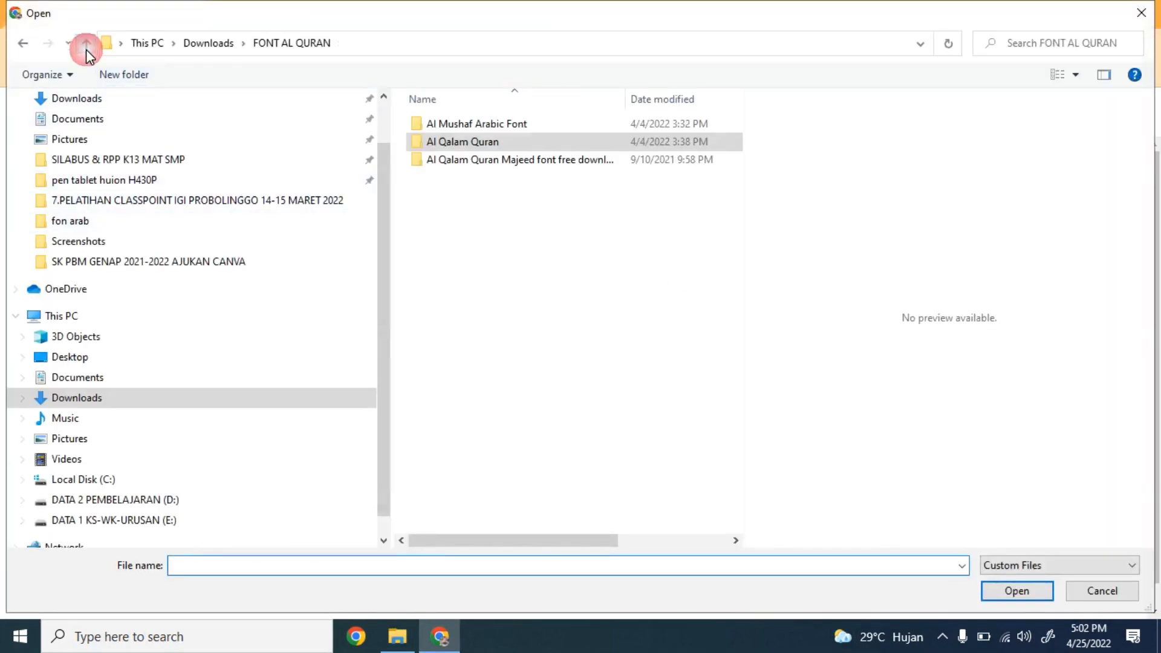
double_click(467, 160)
left_click(455, 127)
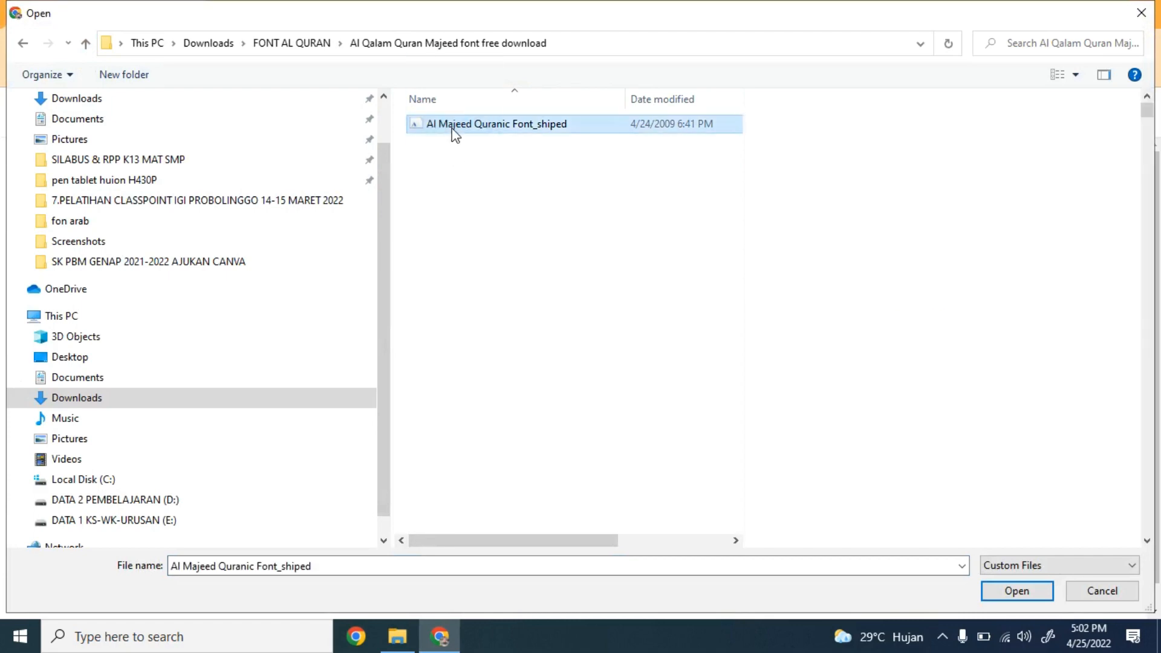
left_click(1016, 593)
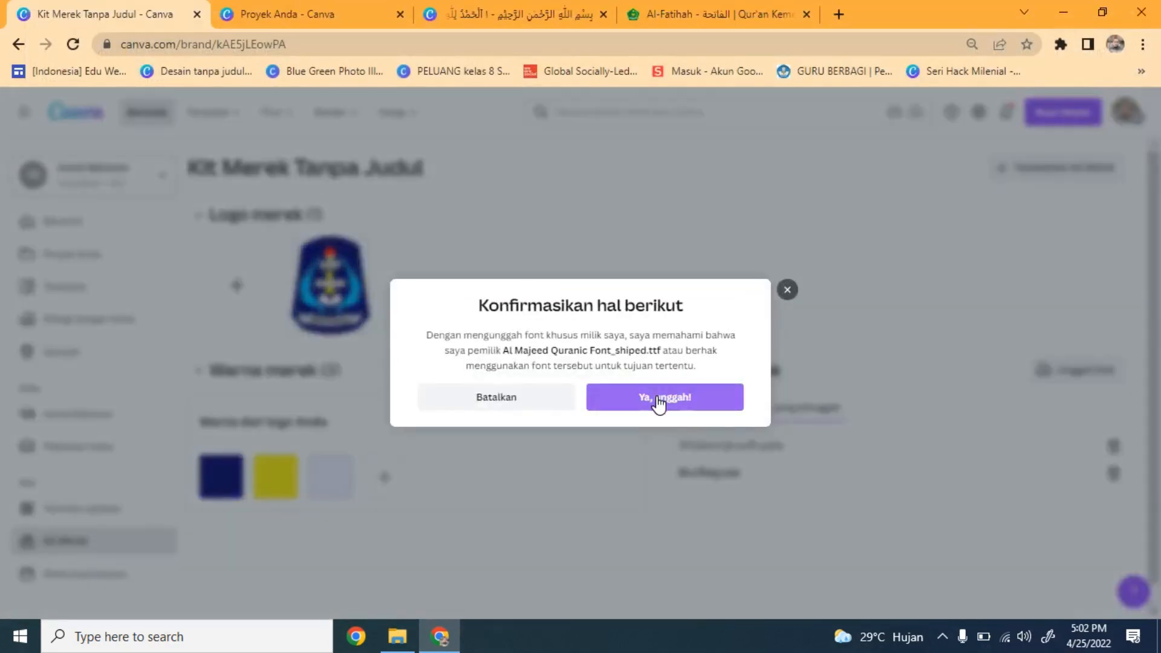
left_click(659, 399)
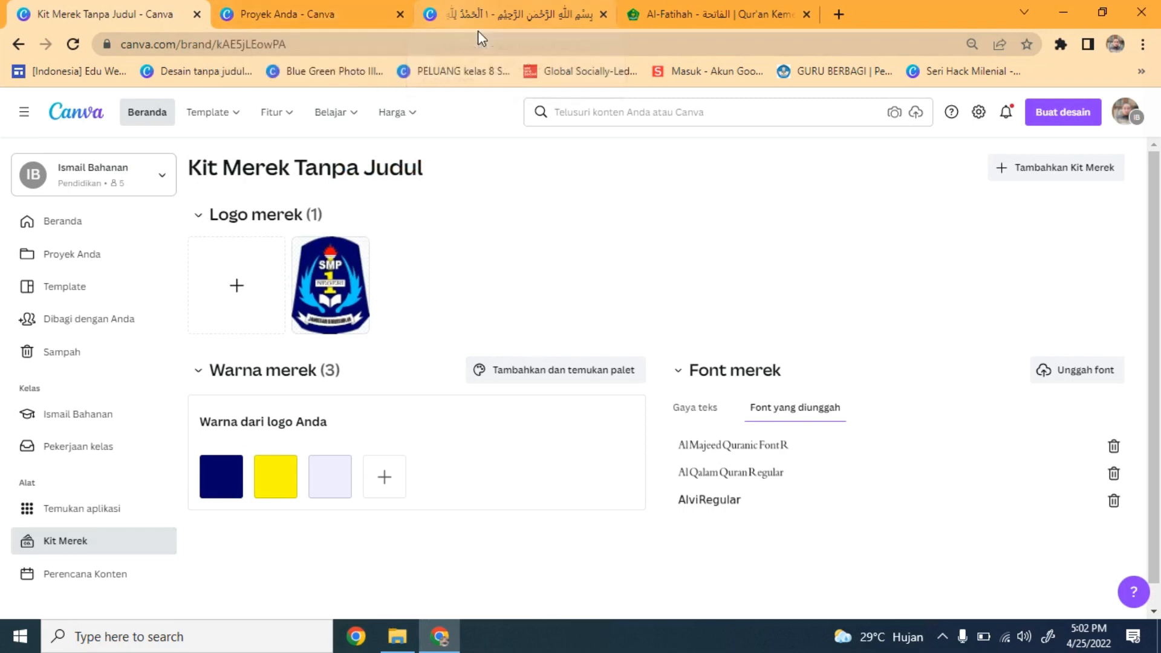
Step: Switch to the Al-Fatihah presentation, select the text box with the Arabic verses and open its font list
left_click(517, 17)
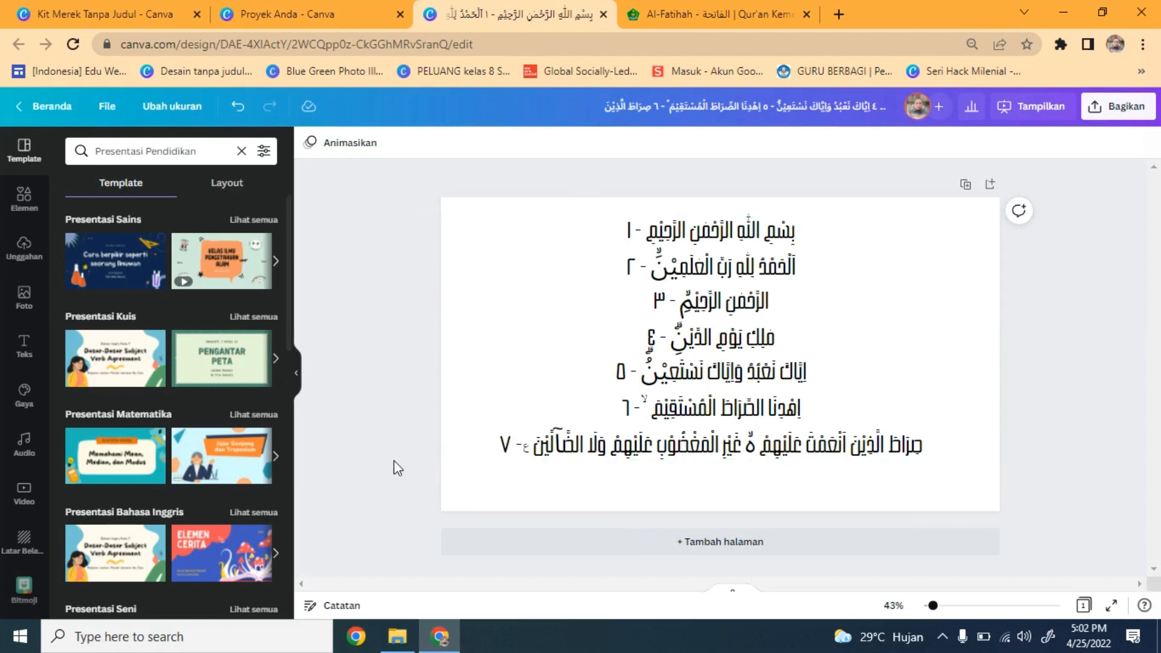
left_click(548, 447)
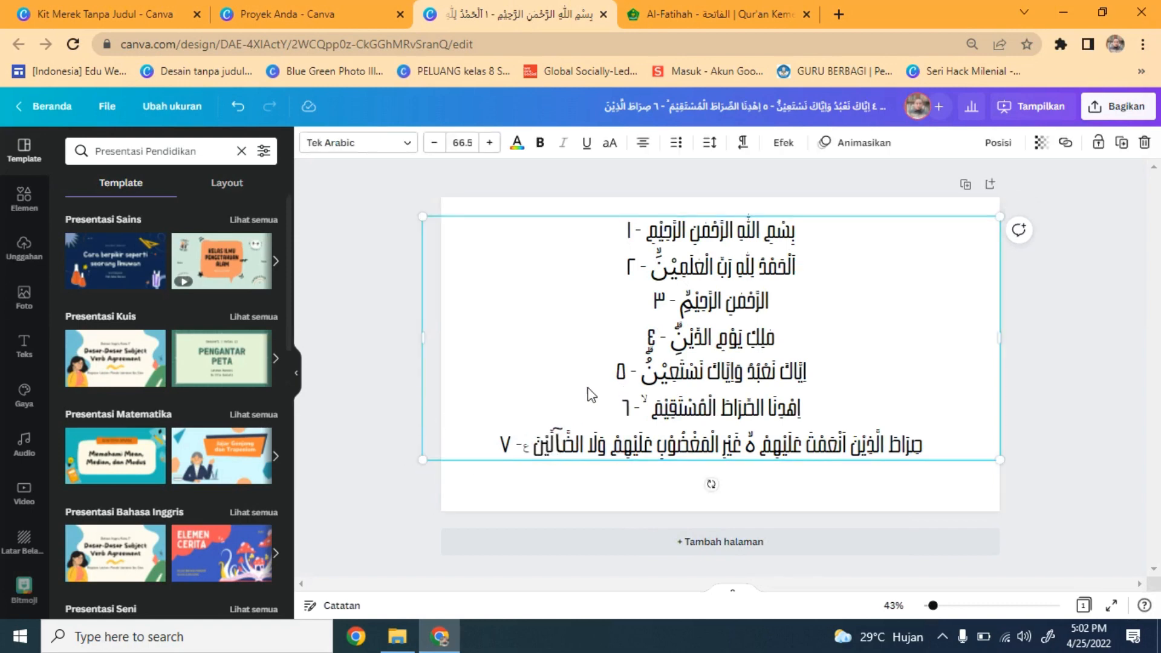
left_click(496, 220)
left_click(375, 279)
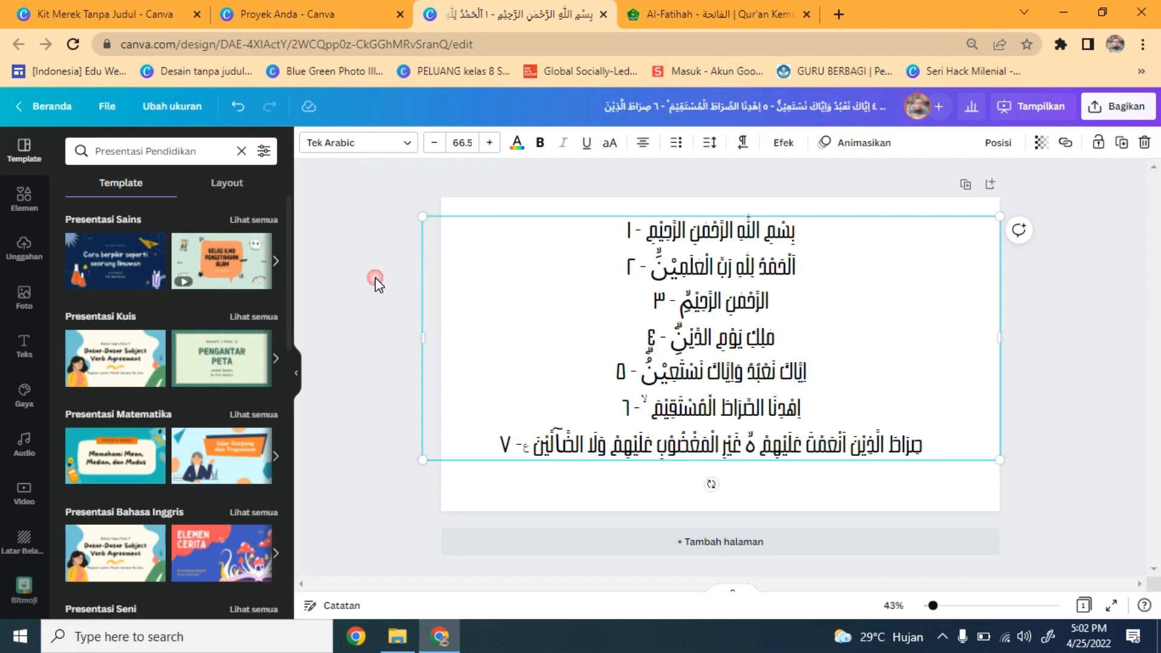
left_click(509, 285)
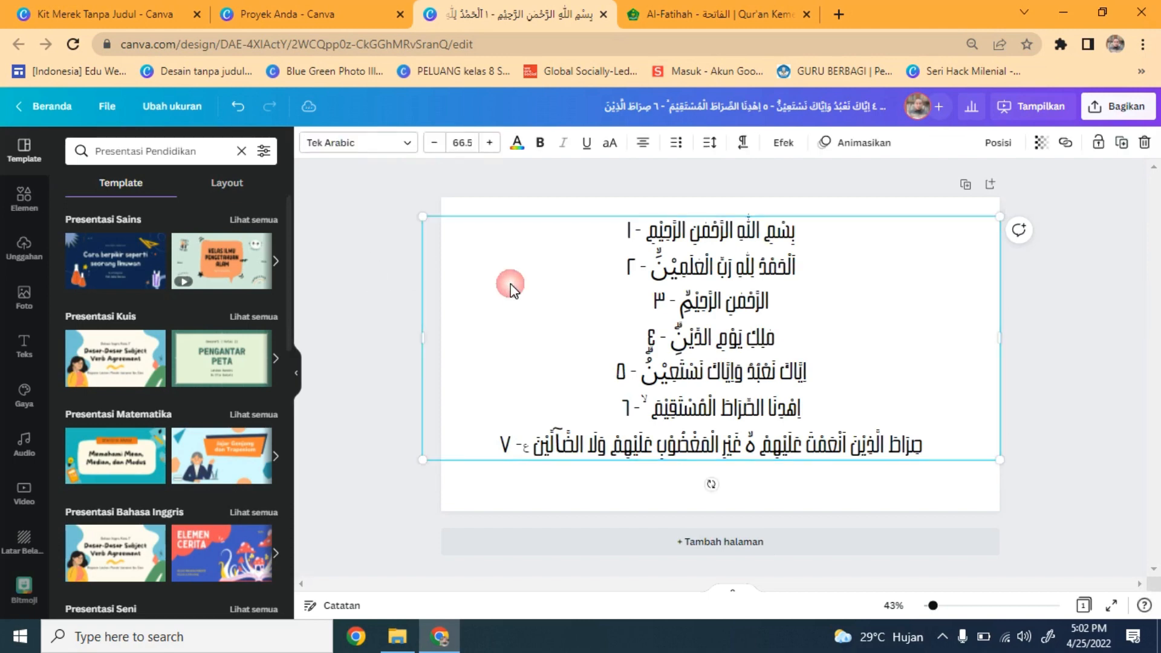
left_click(403, 146)
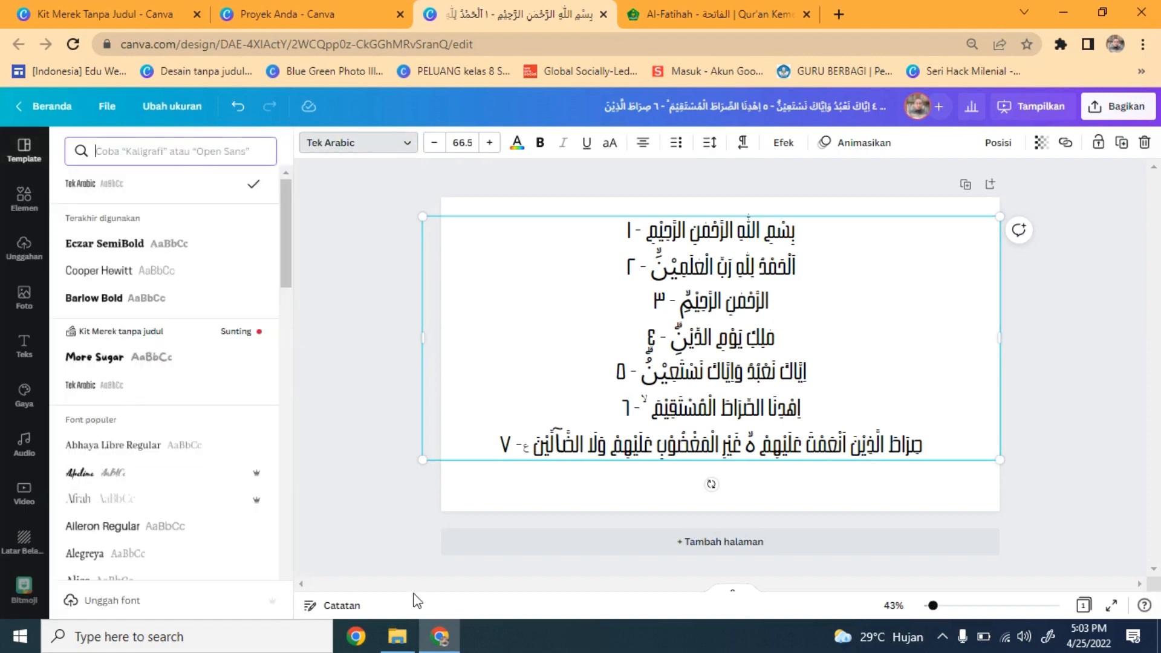
Step: Check the font file name in the Al Qalam Quran folder in File Explorer and search Canva's font list for "ALQOLAM QURAN"
left_click(397, 637)
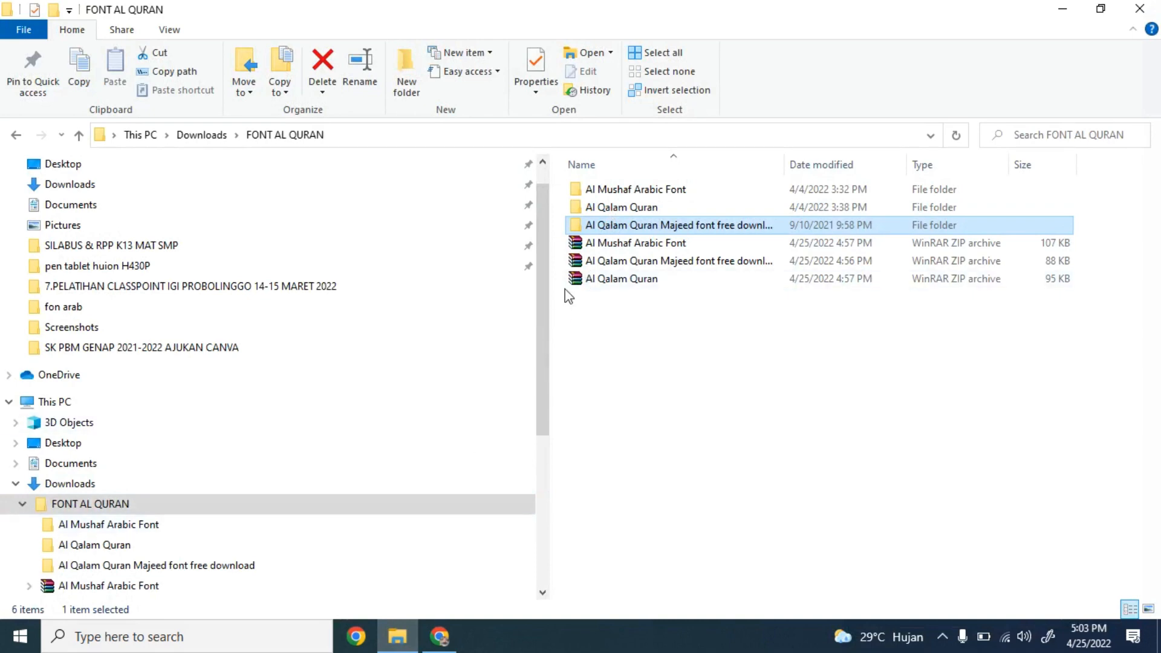
double_click(597, 212)
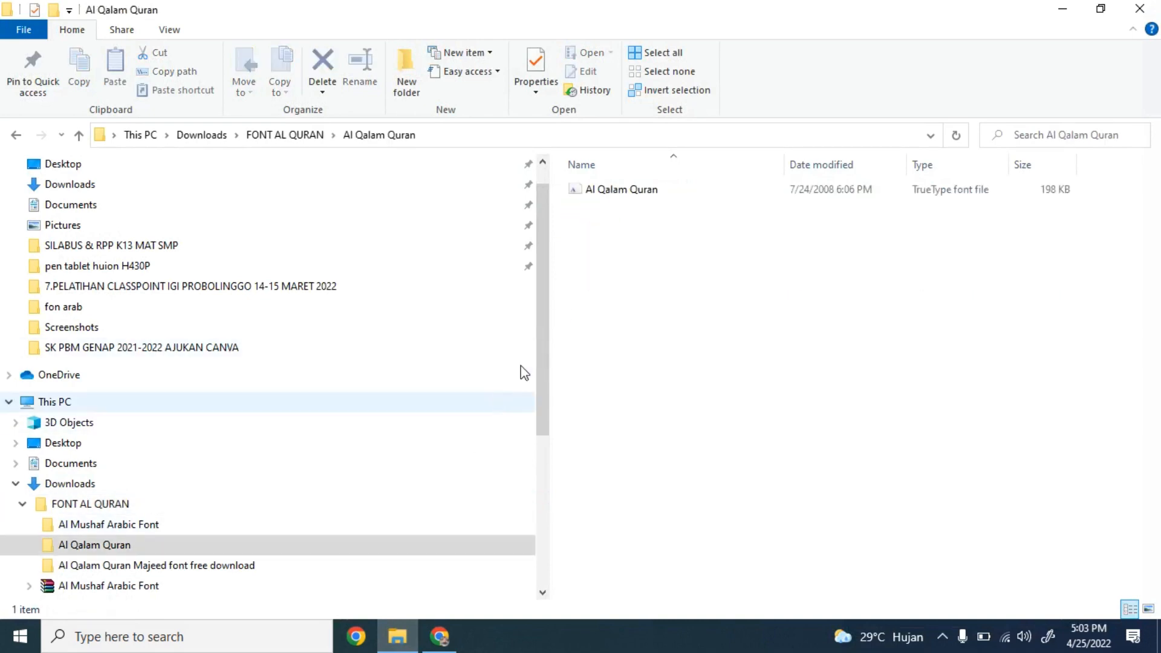
left_click(440, 637)
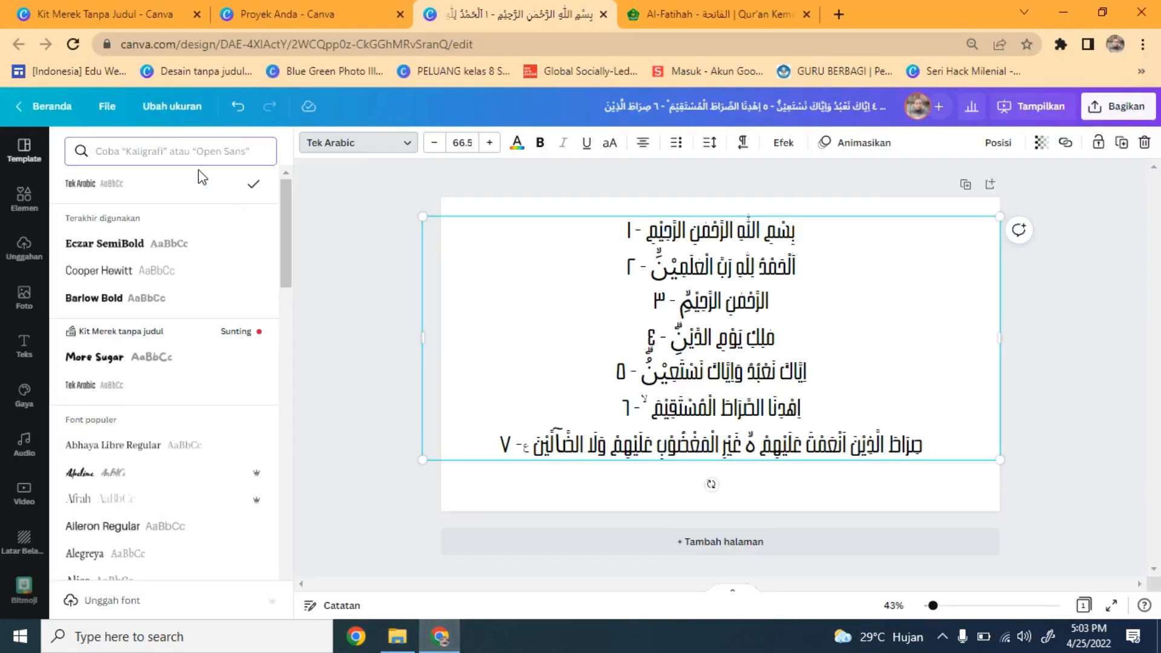
type("ALQOL")
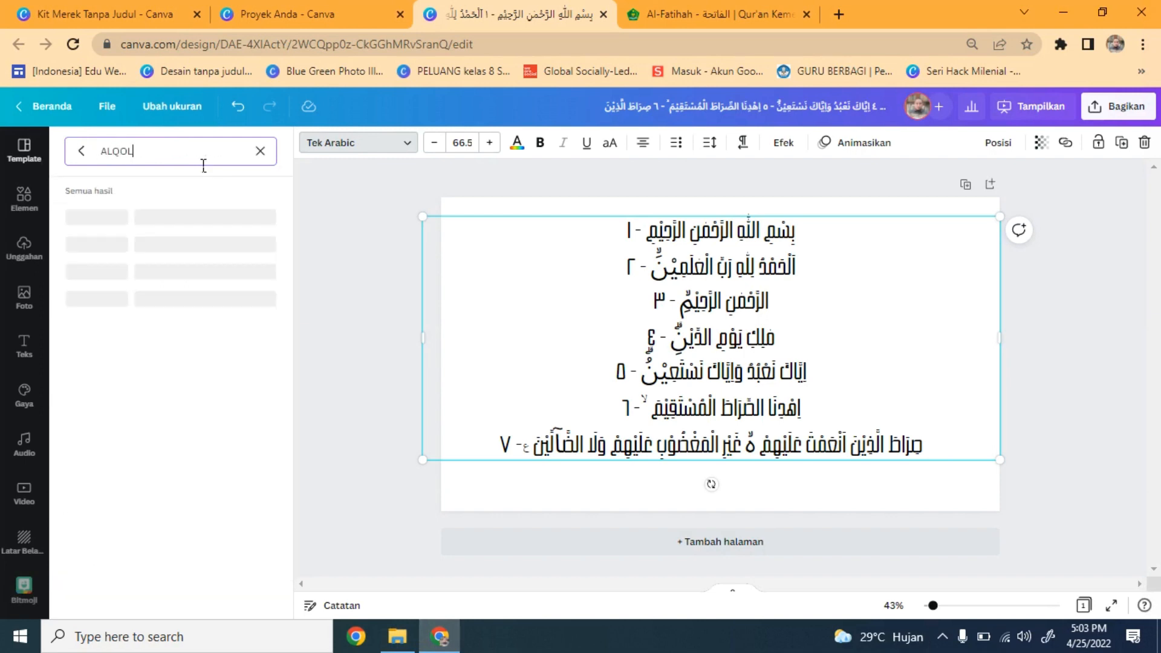
type("AM QURAN")
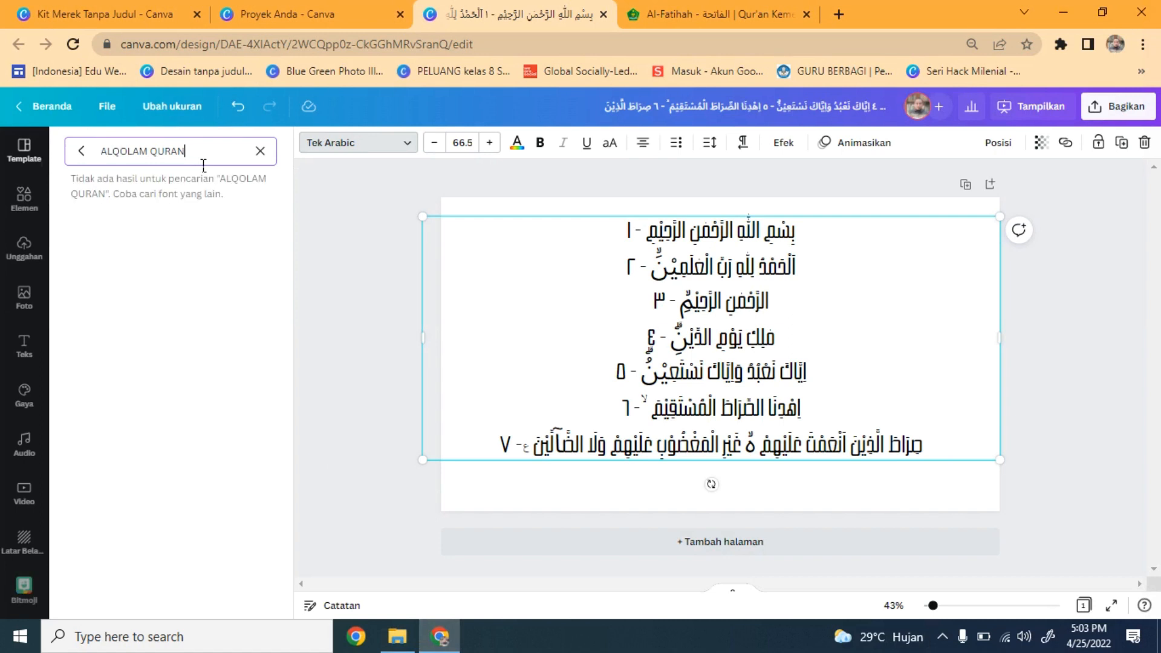
left_click(84, 152)
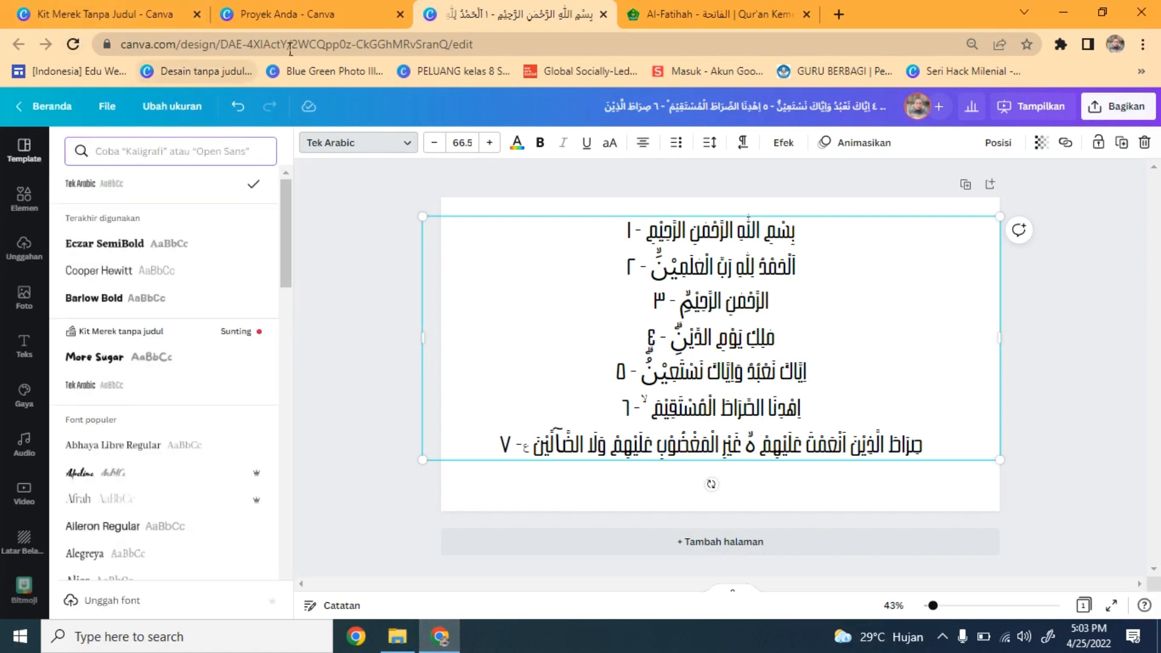
Step: Reload the presentation, select the Arabic verse text box and search its font list for "alqolam"
left_click(73, 46)
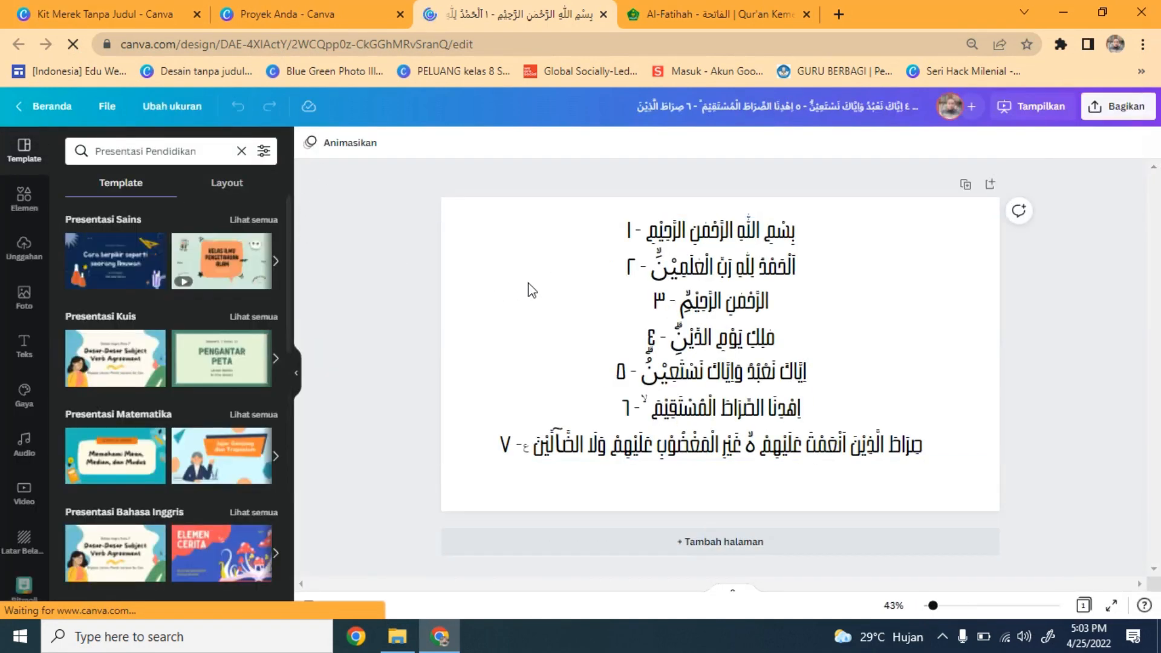
left_click(657, 399)
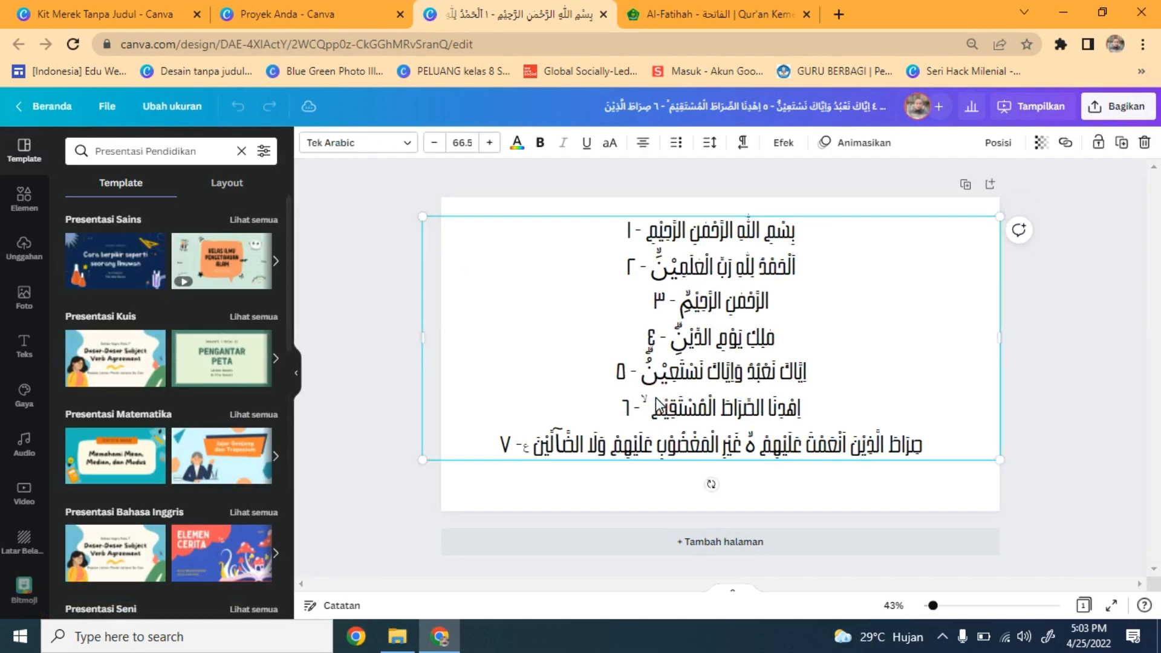
left_click(407, 144)
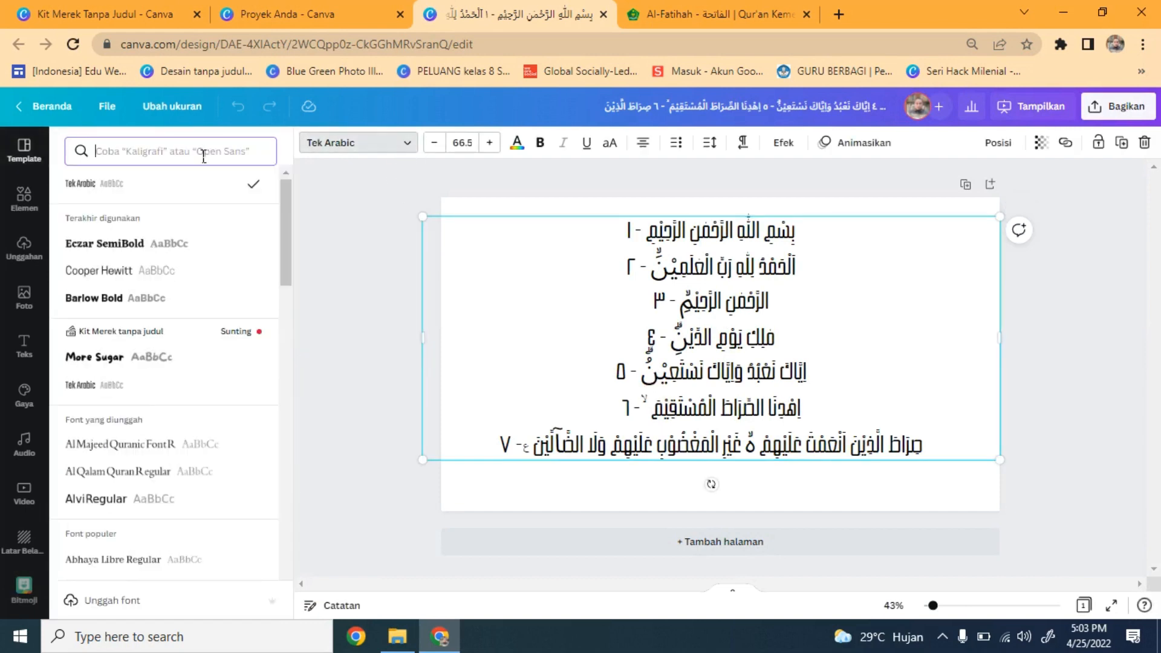
type("al")
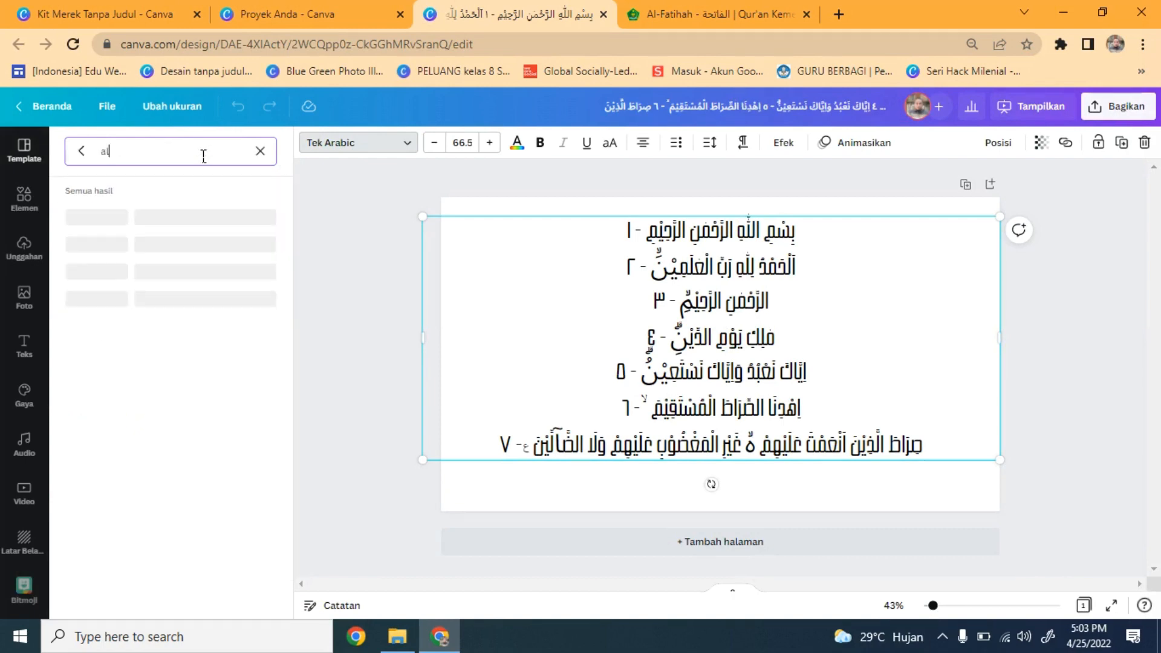
type("qola")
type("m")
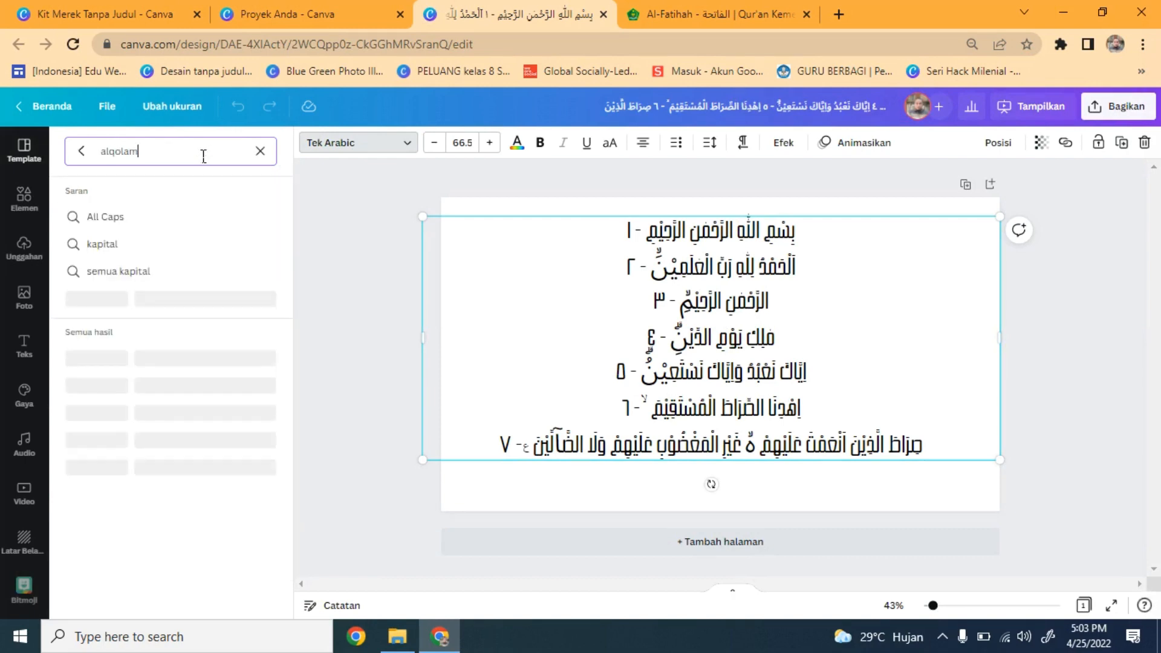
Step: Check the font file name in the Al Qalam Quran folder in File Explorer and search Canva's font list for "al qolam quran"
left_click(398, 637)
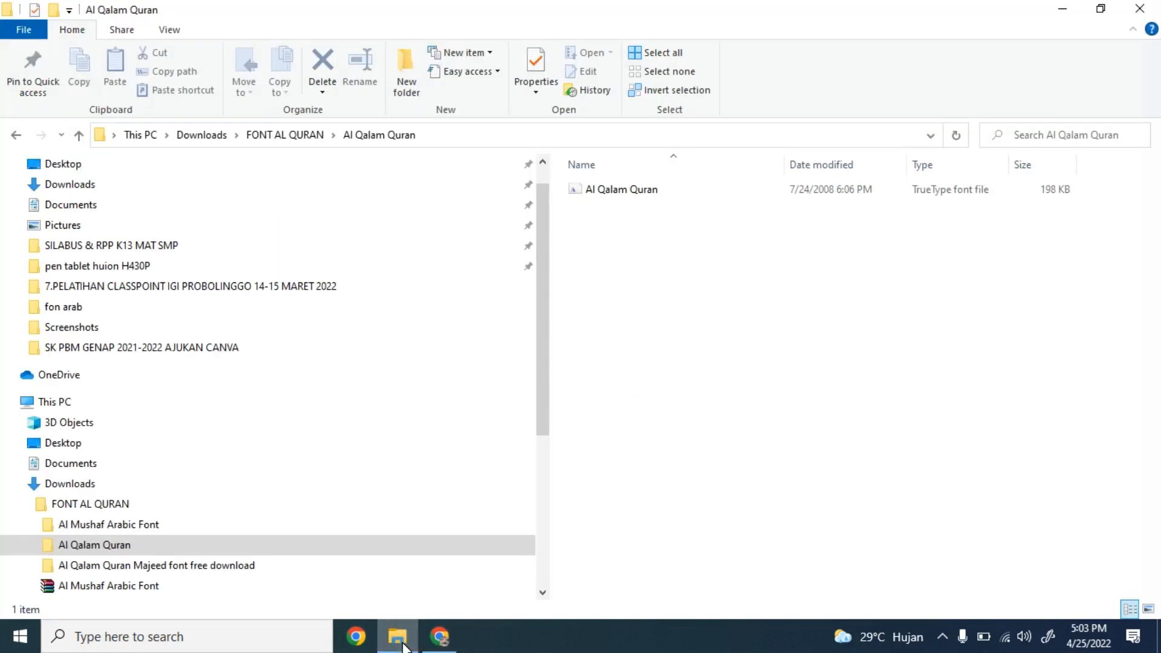
left_click(402, 645)
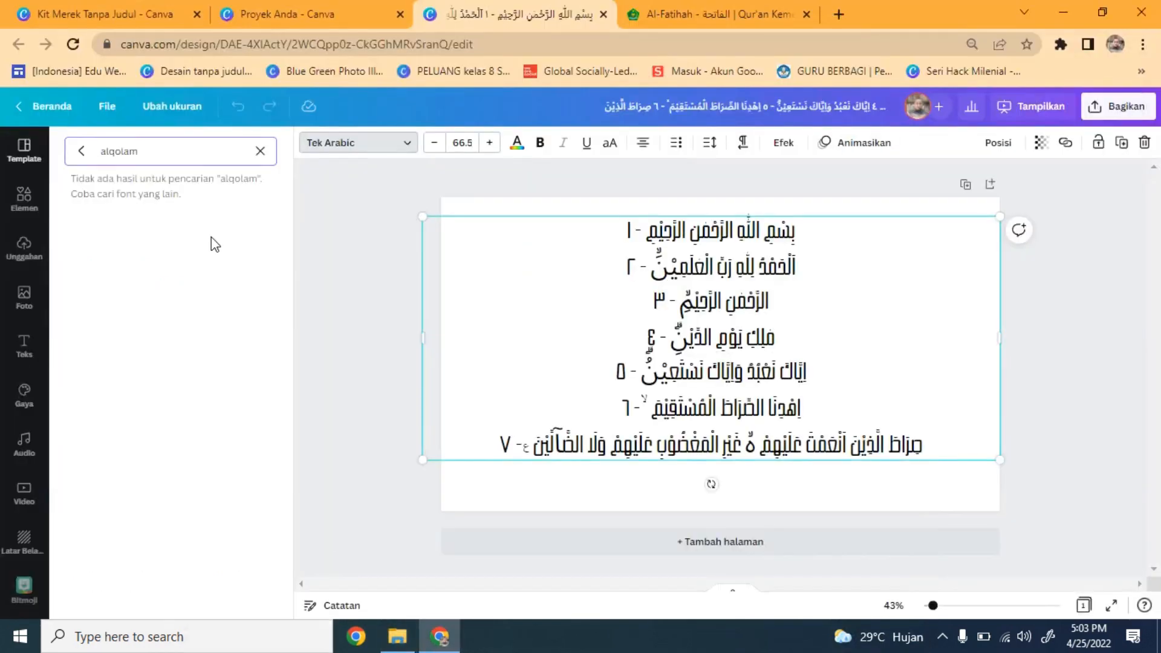
type("quran")
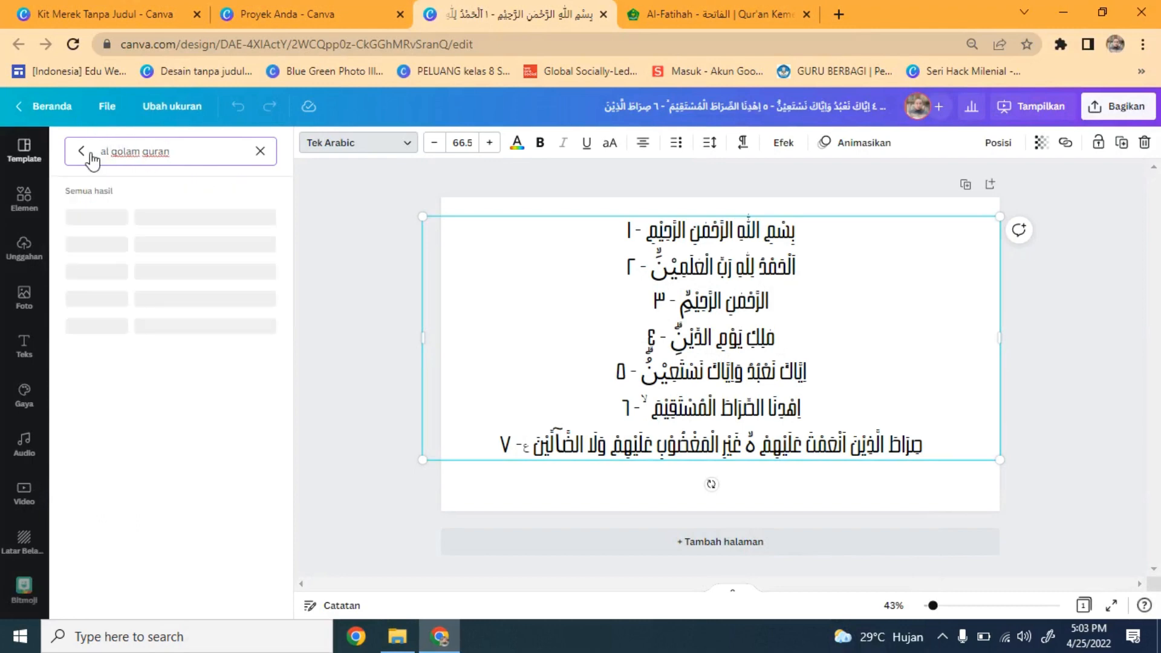
Step: Reload the presentation again and apply the uploaded Al Qalam Quran Regular font to the Arabic verse text box
left_click(74, 47)
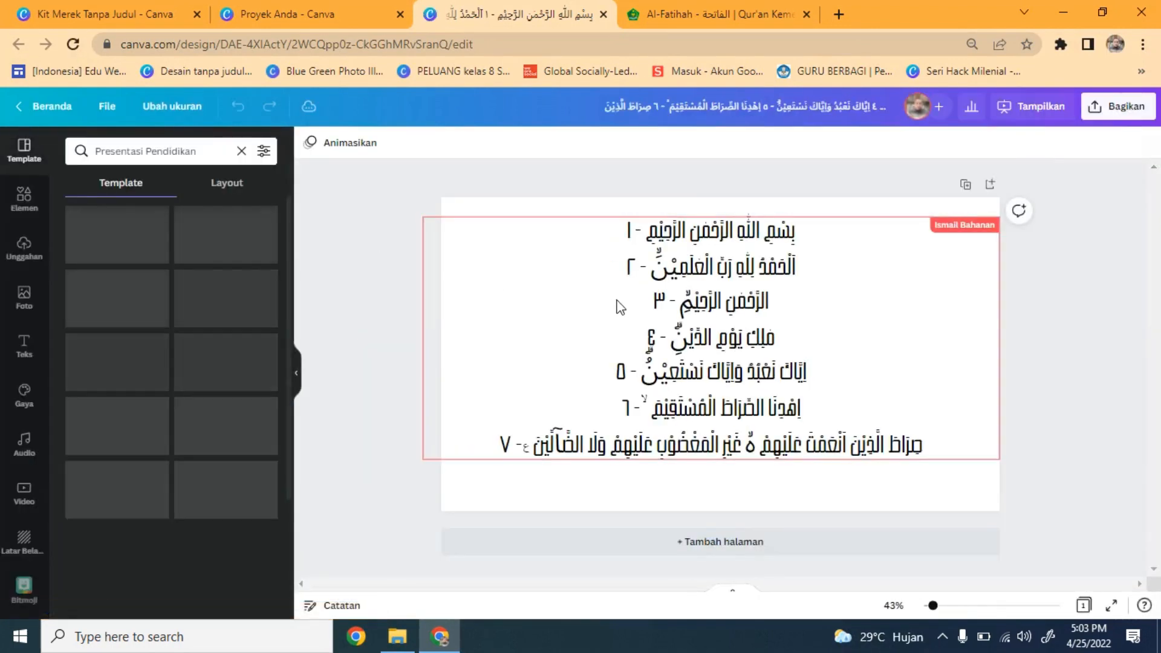
left_click(428, 222)
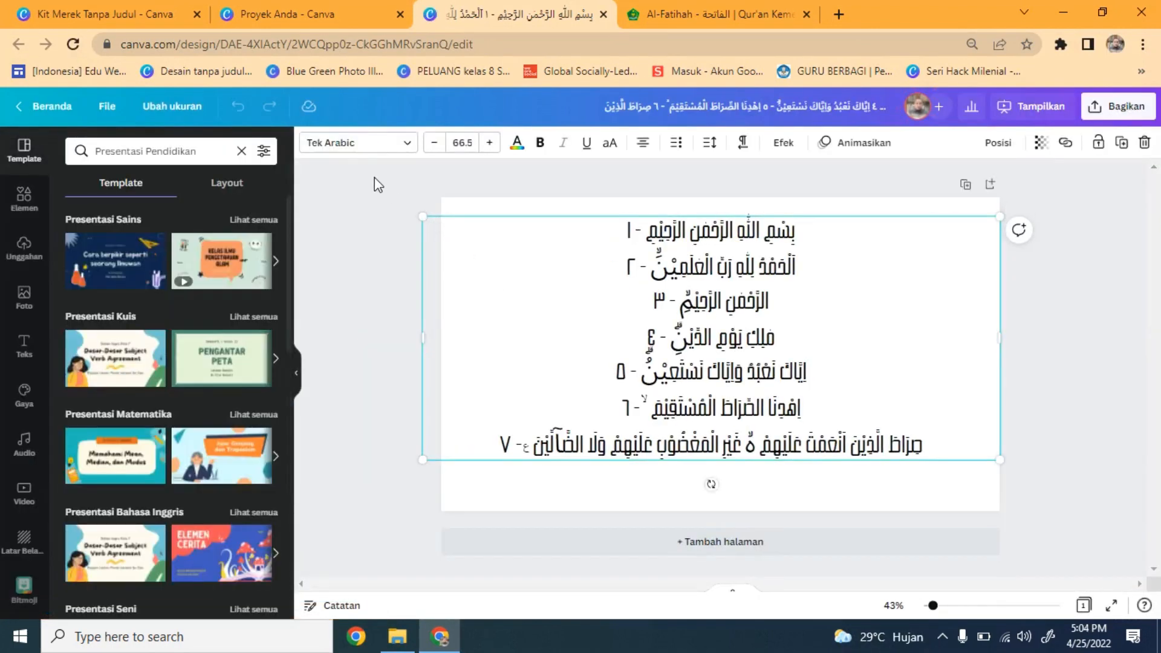
left_click(409, 148)
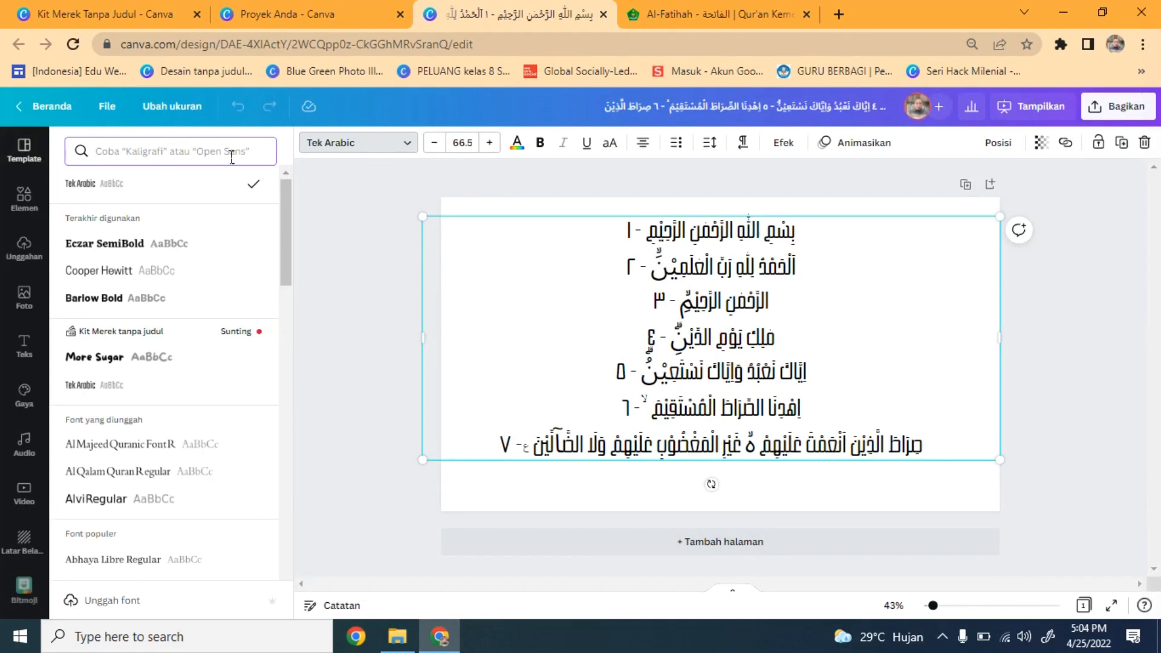
left_click(131, 481)
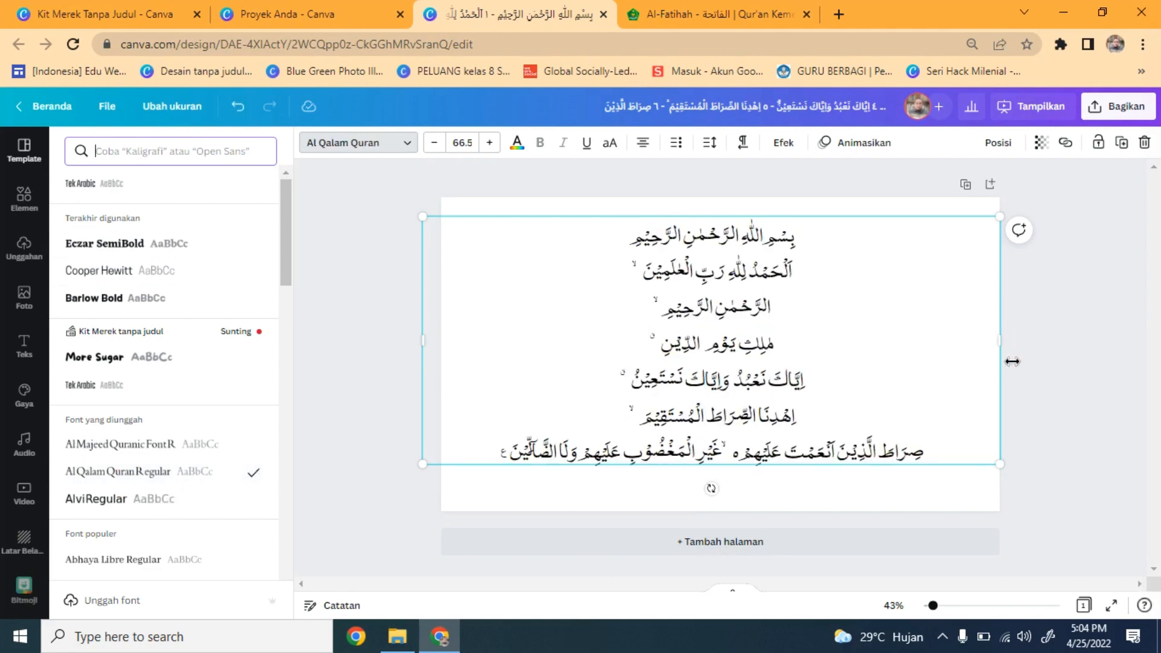
Step: Scale the verse text up to size 77.2 and widen its text box to the page's right edge
left_click_drag(1006, 358, 873, 355)
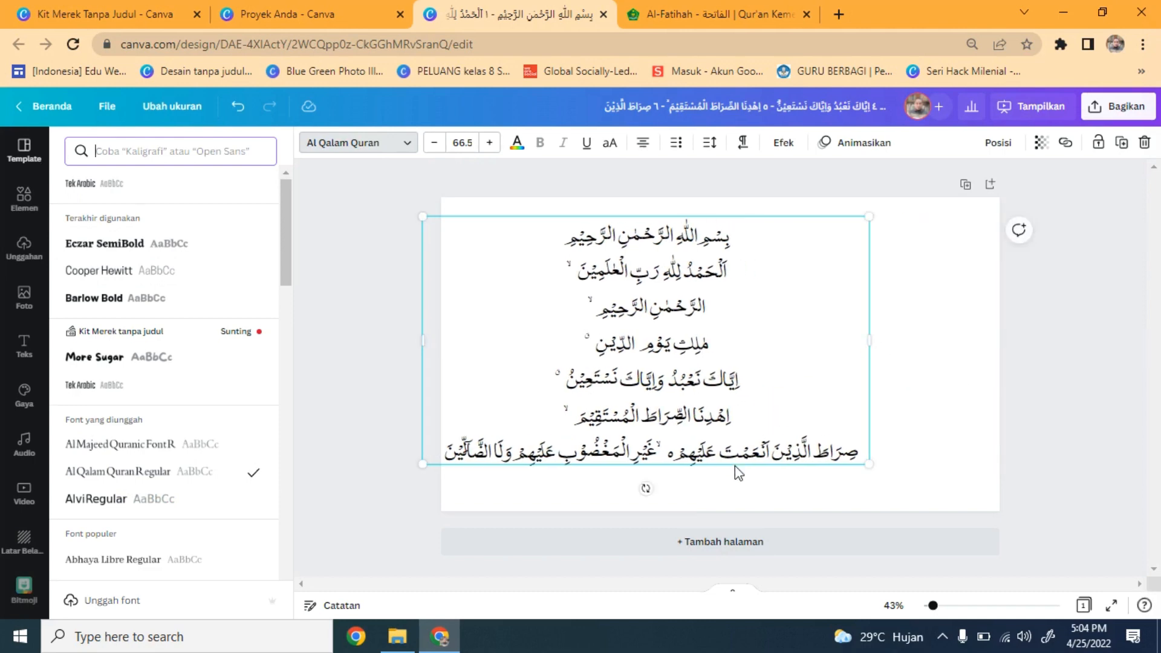
left_click_drag(879, 477, 967, 469)
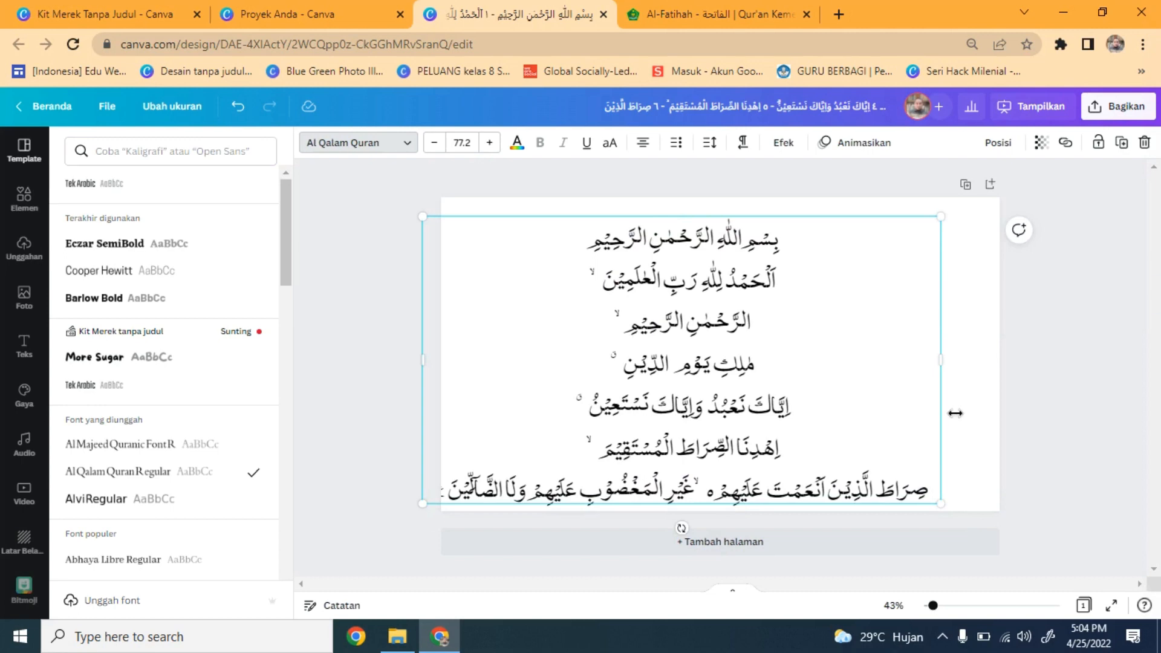
left_click_drag(952, 373, 1000, 373)
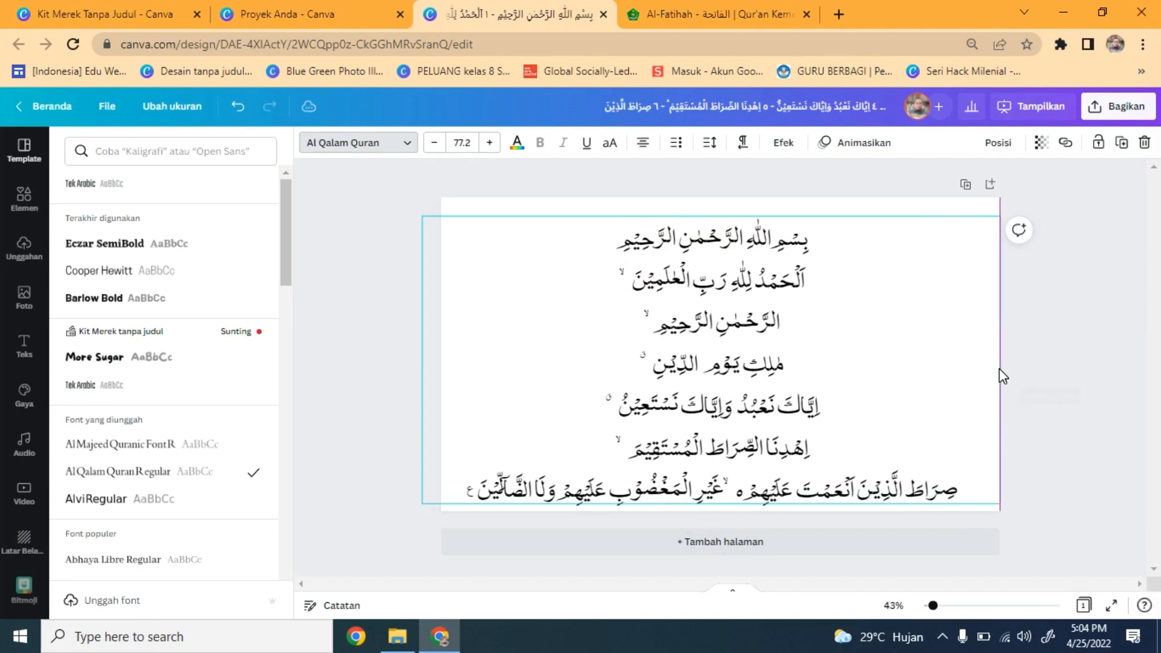
left_click(359, 387)
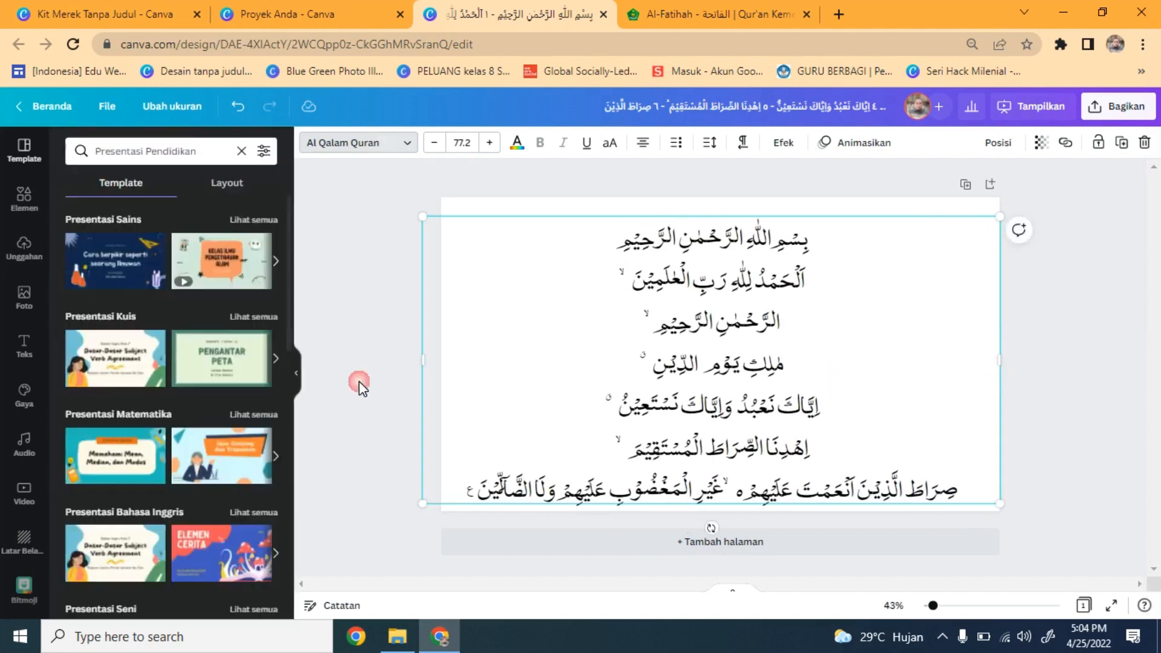
Step: Duplicate the verse page and check the font file name in the Al Mushaf Arabic Font folder in File Explorer
left_click(968, 187)
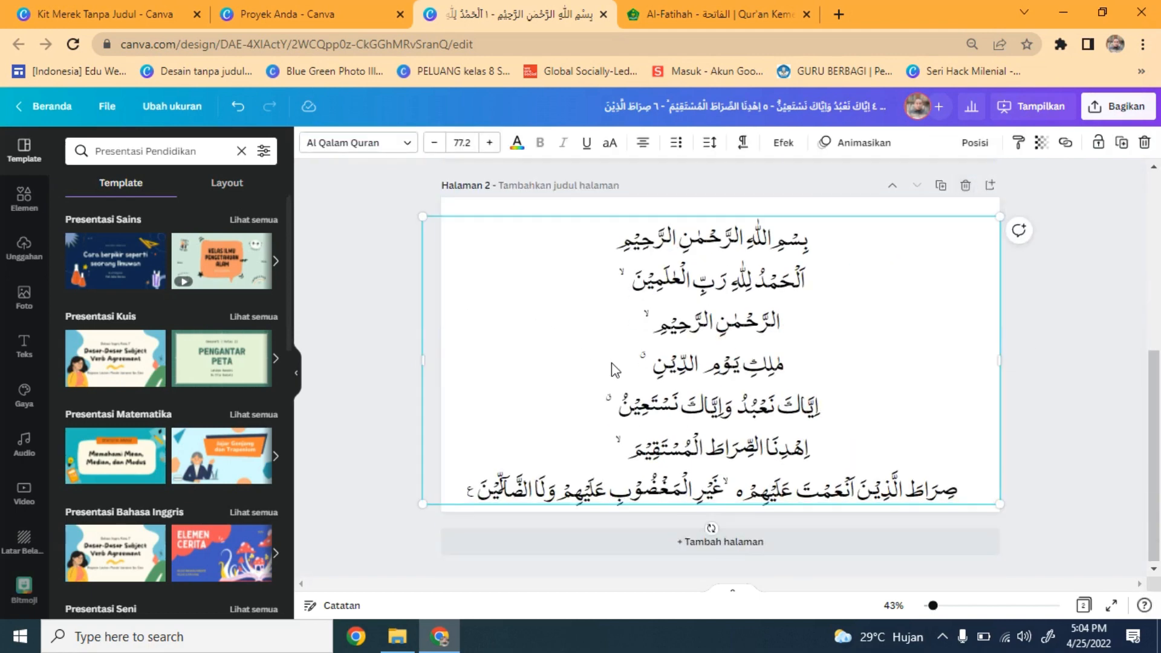
left_click(397, 637)
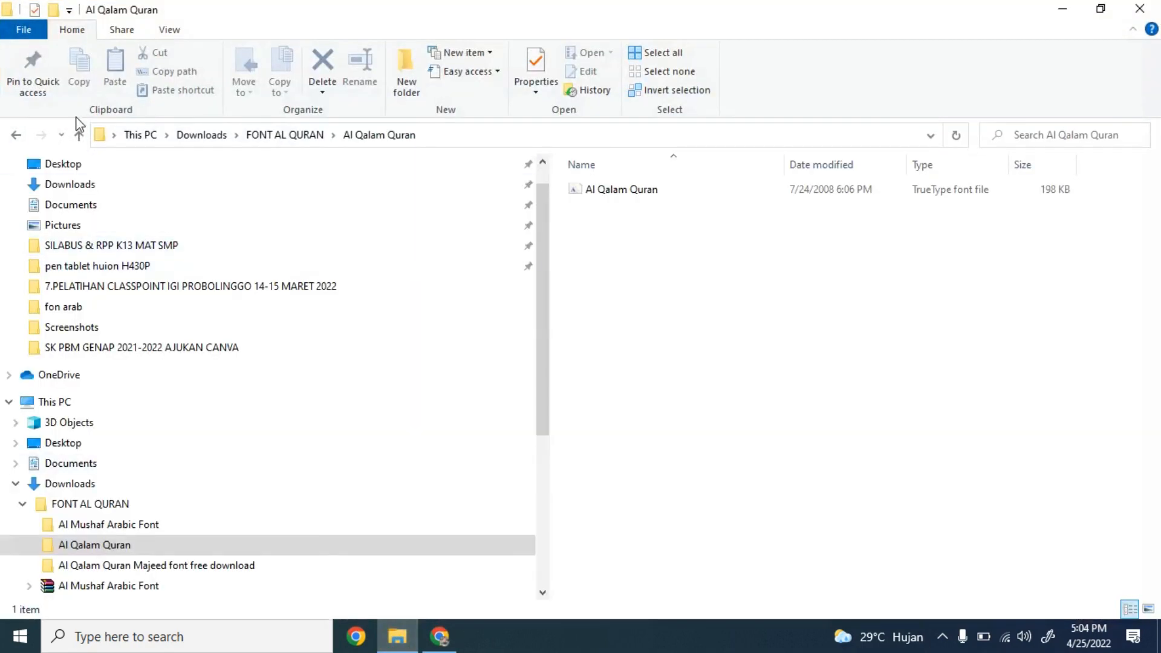
left_click(79, 135)
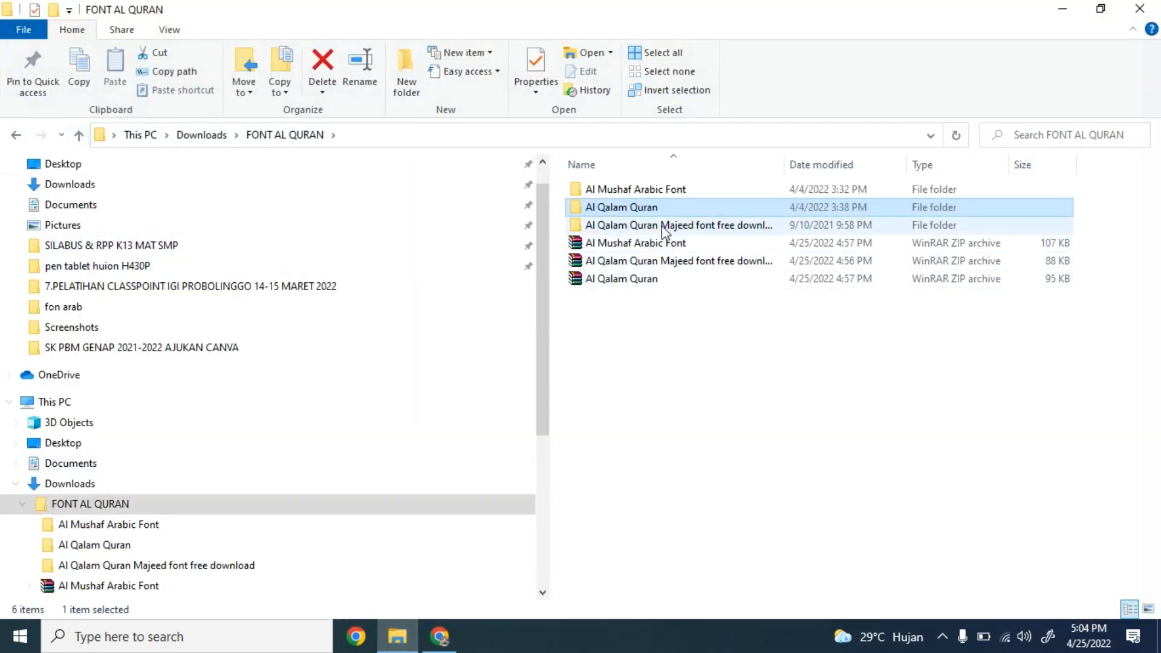
double_click(638, 192)
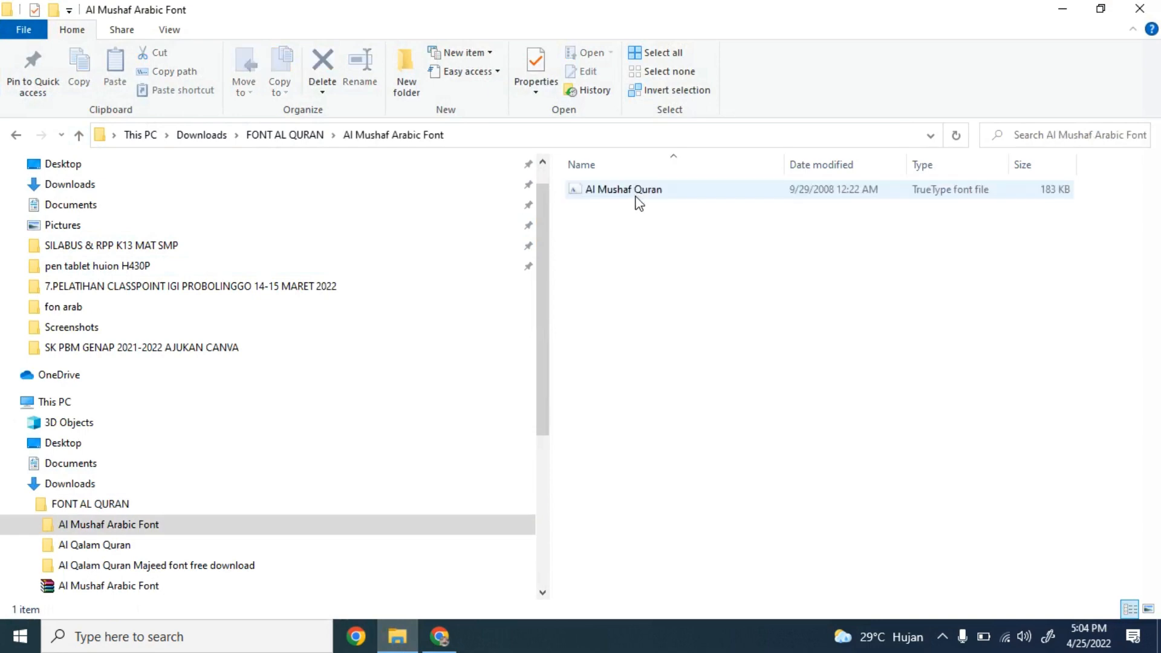
left_click(446, 638)
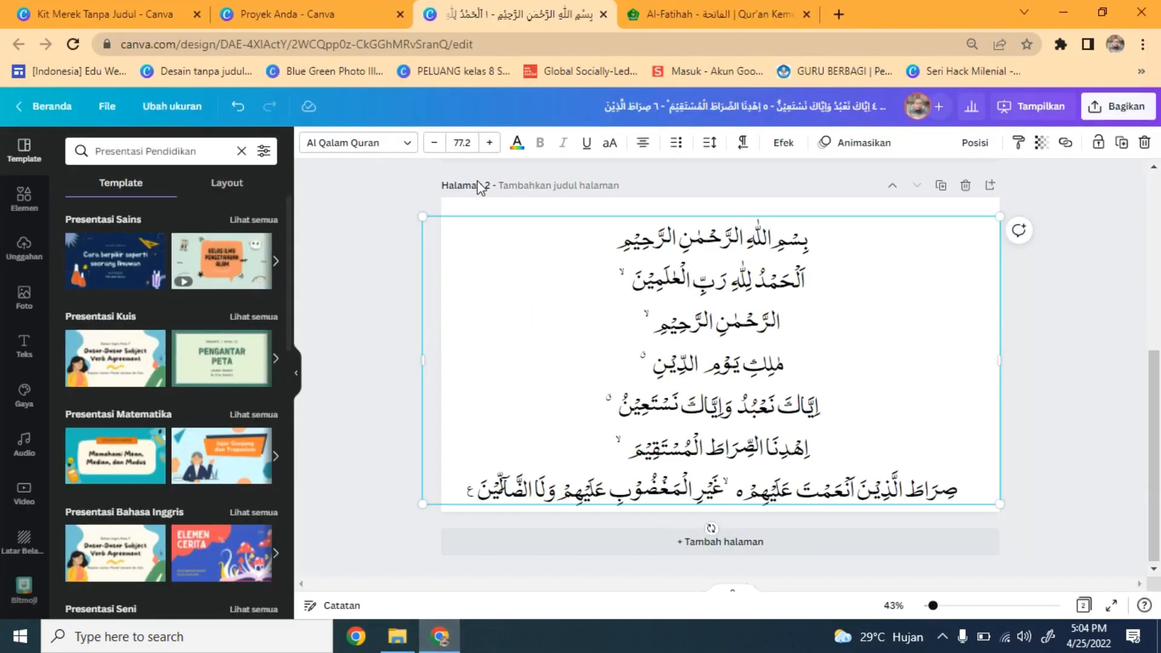
Step: Apply the uploaded Alvi Regular font to the verses on page 2 and duplicate that page
left_click(413, 142)
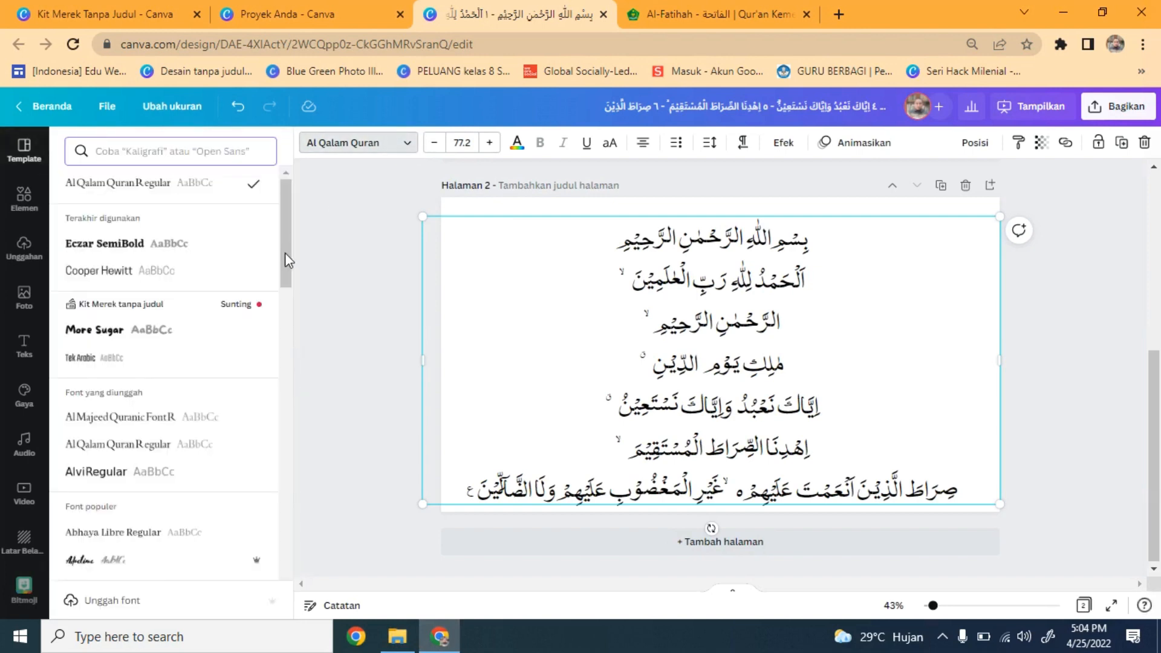
left_click(181, 477)
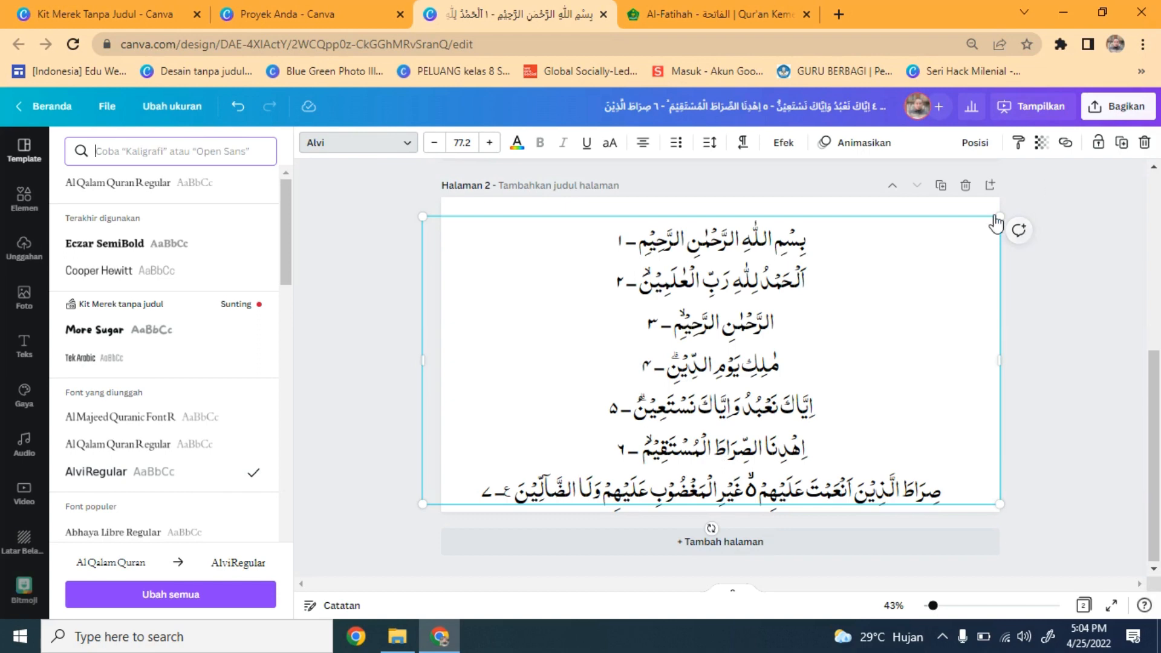
left_click(942, 186)
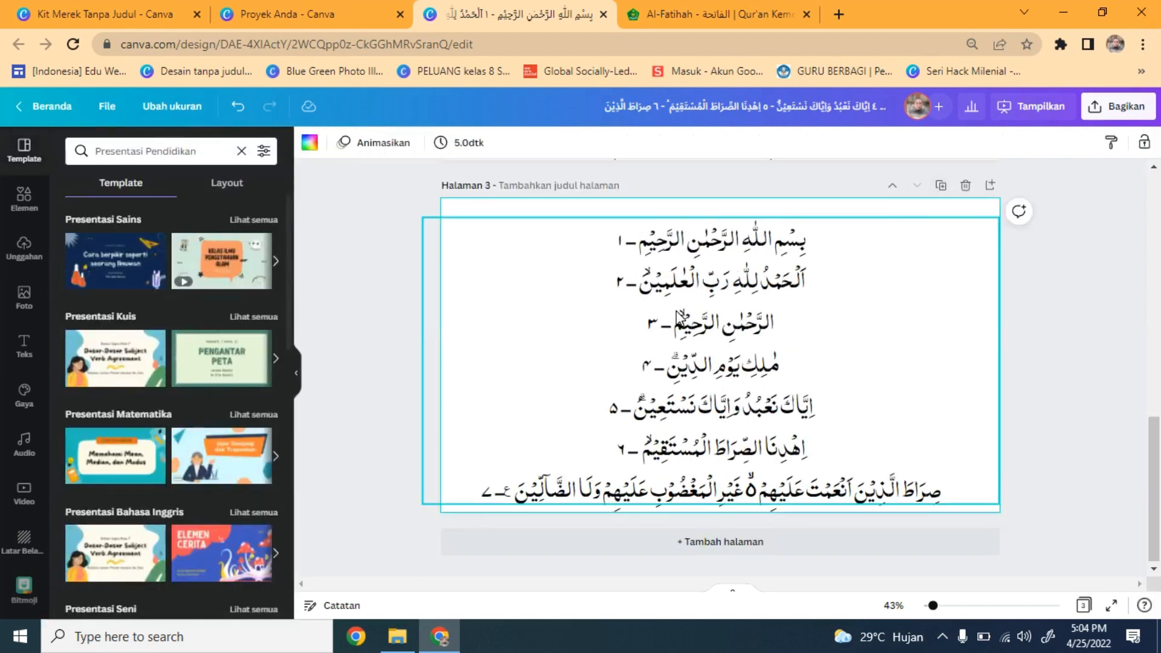
Step: Glance at the font folder in File Explorer and apply Al Majeed Quranic Font Regular to the verses on page 3 in Canva
left_click(407, 645)
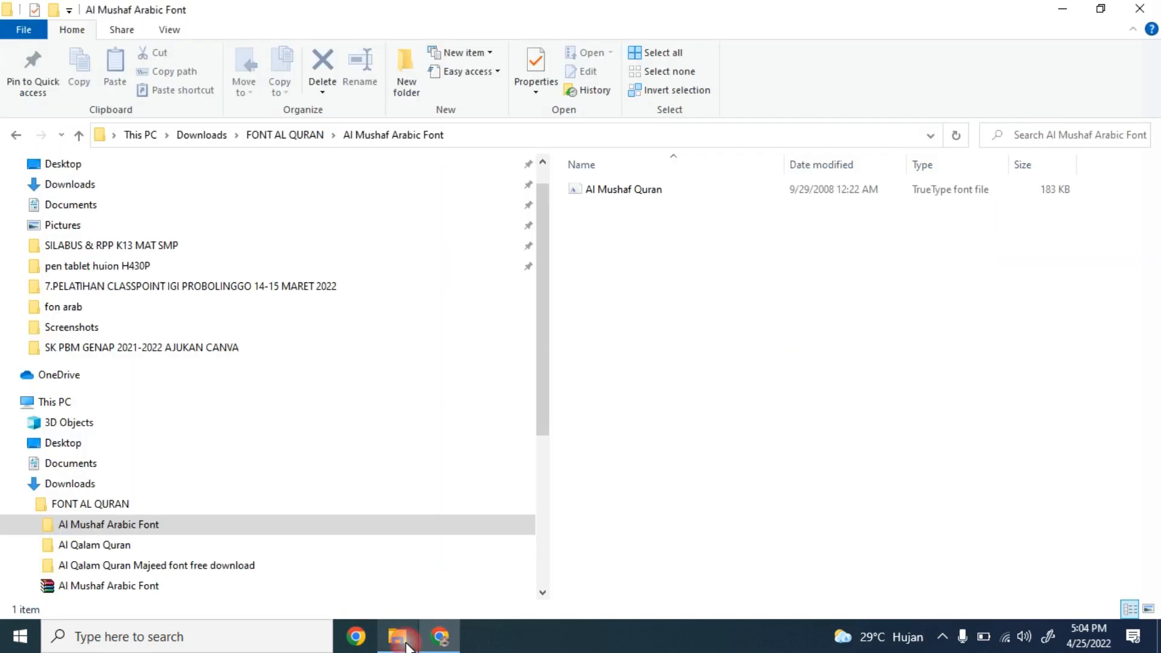
left_click(406, 645)
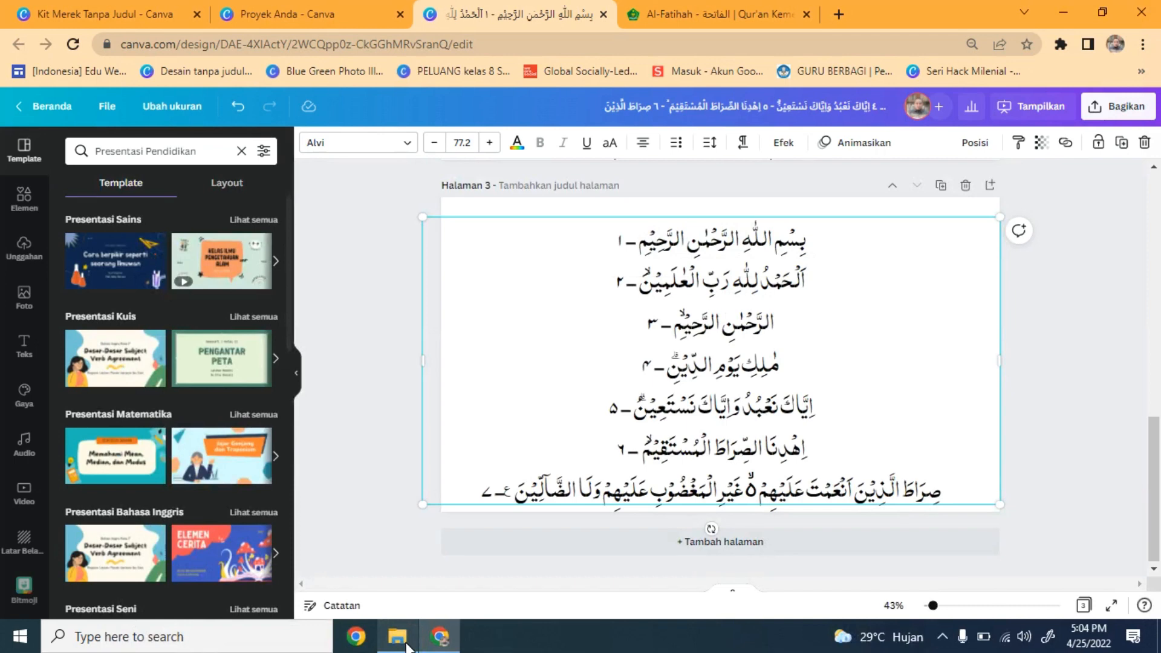
left_click(414, 151)
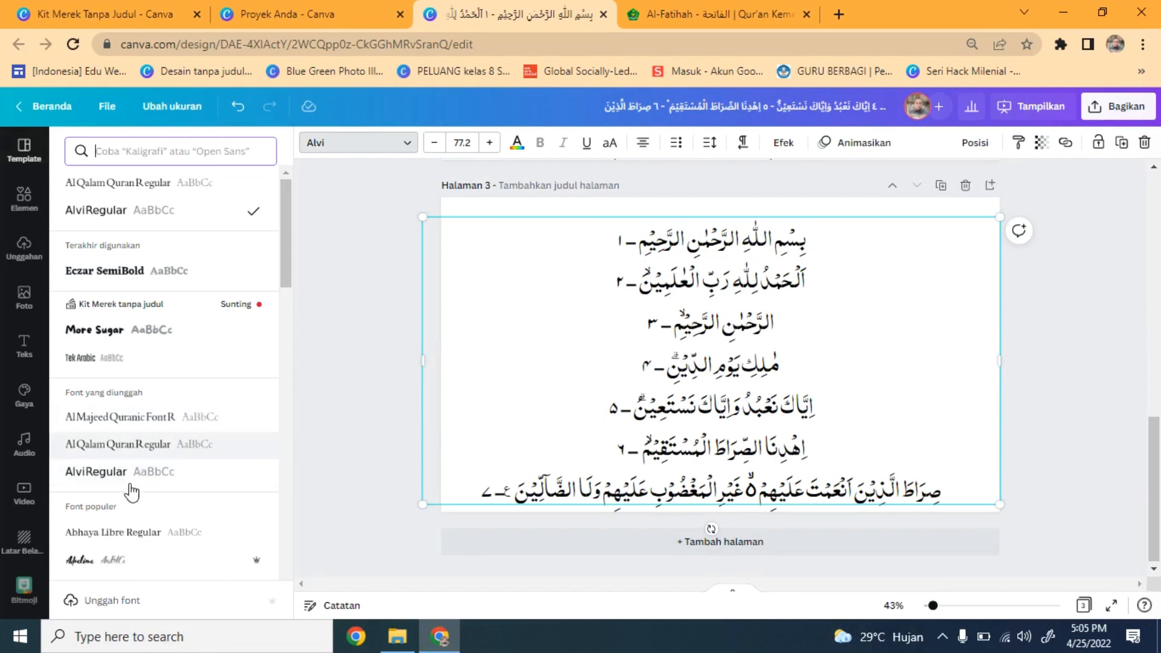
left_click(134, 419)
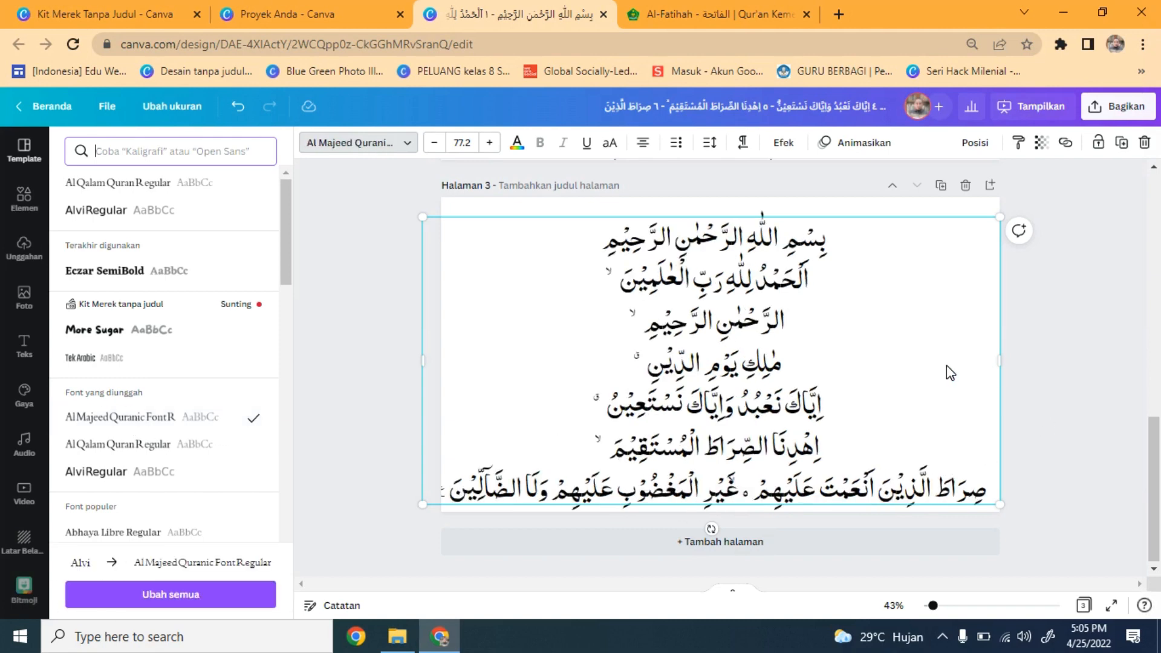
Step: Narrow the verse text box on page 3 slightly from its right side and right-align the verses
left_click_drag(1000, 361, 971, 369)
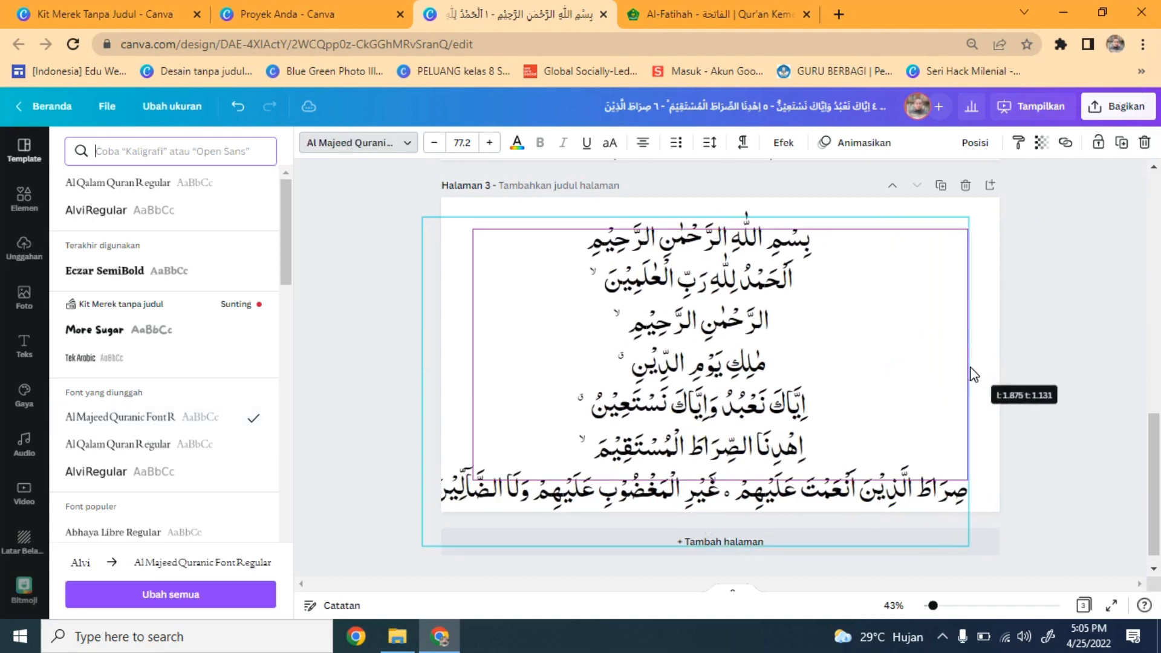
left_click(645, 147)
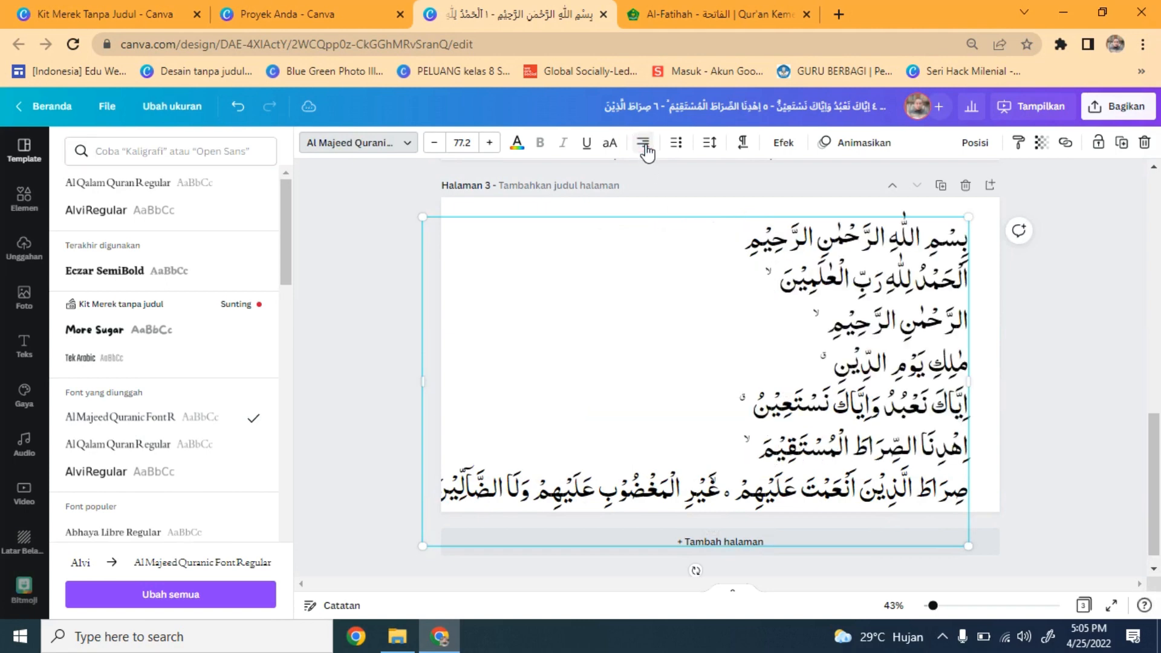
left_click(390, 328)
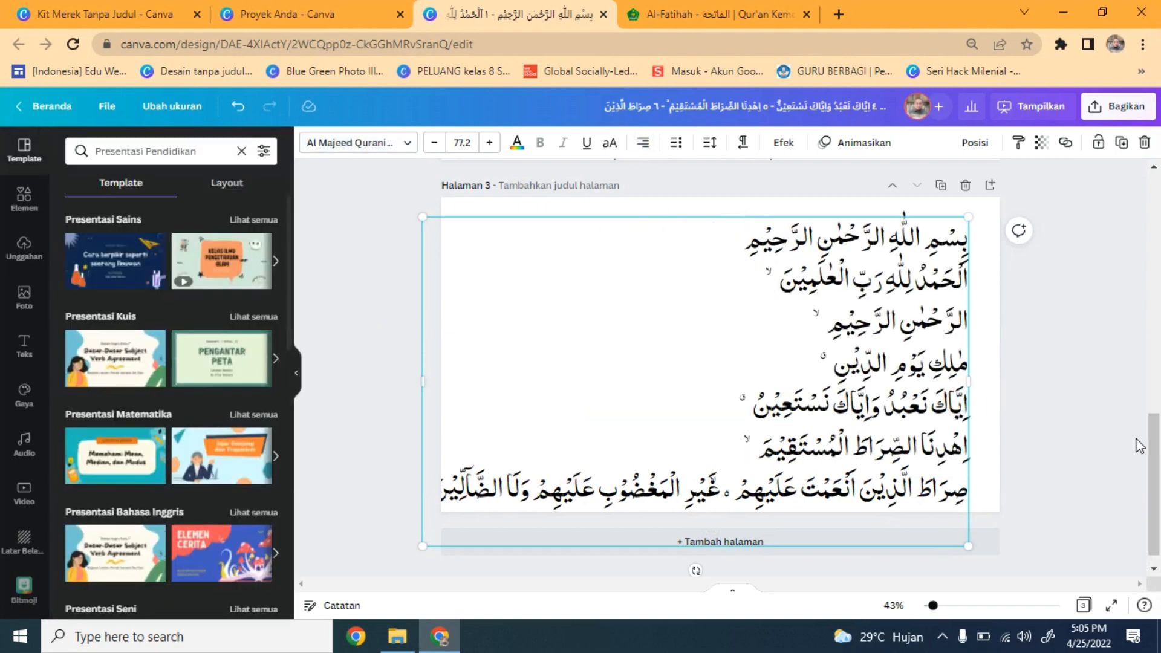
Step: Right-align the verse text on page 2 and page 1, and clear the selection
scroll(1158, 461, "up", 8)
left_click(882, 446)
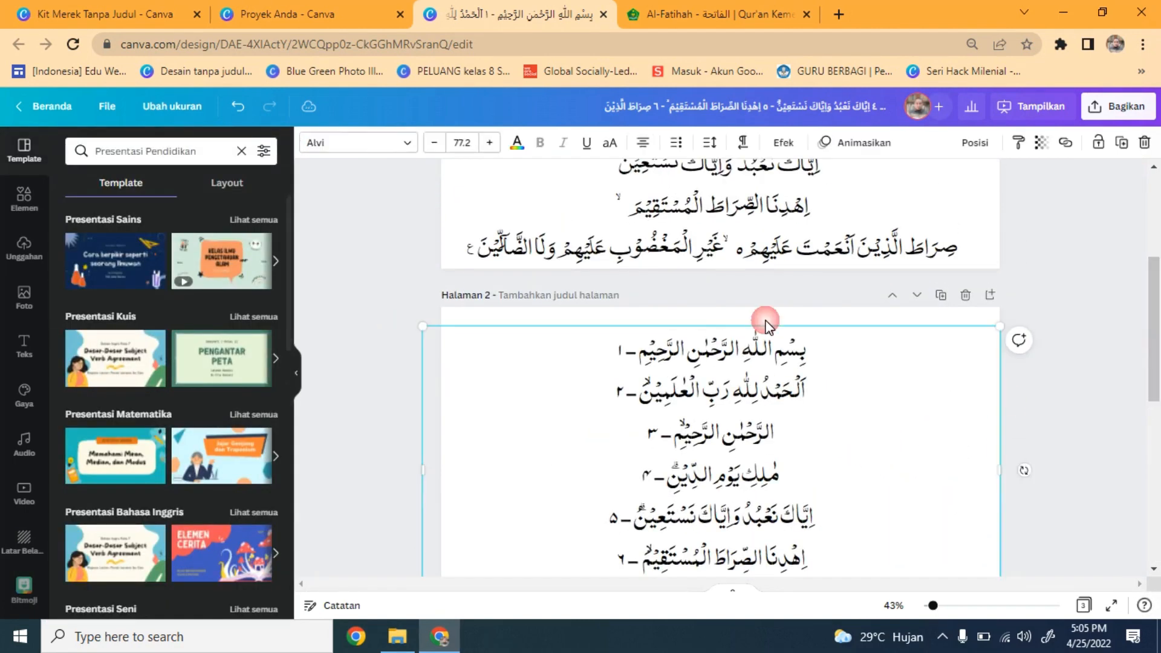
left_click(645, 145)
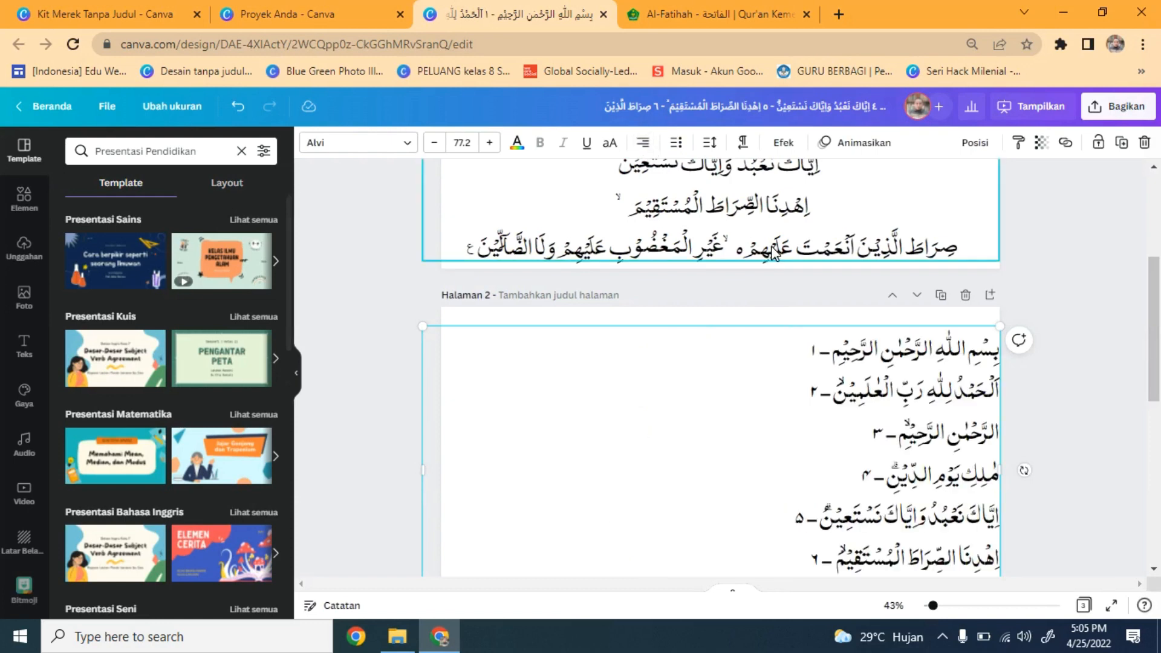
left_click(676, 174)
left_click(643, 143)
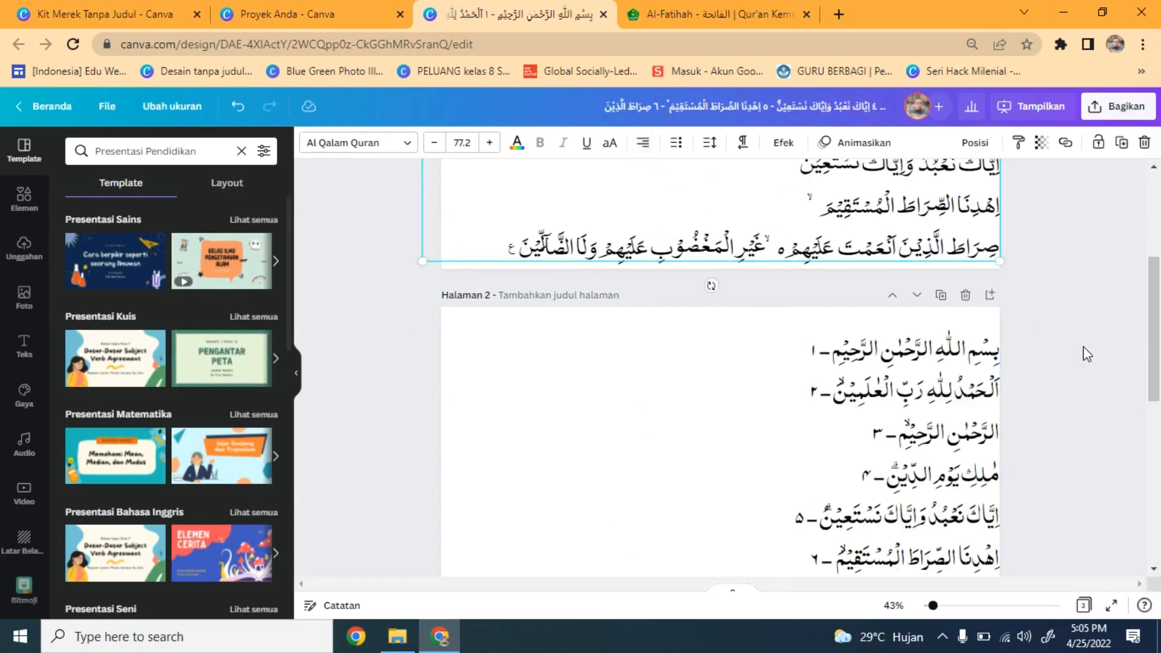
left_click_drag(1151, 356, 1149, 276)
left_click(1060, 238)
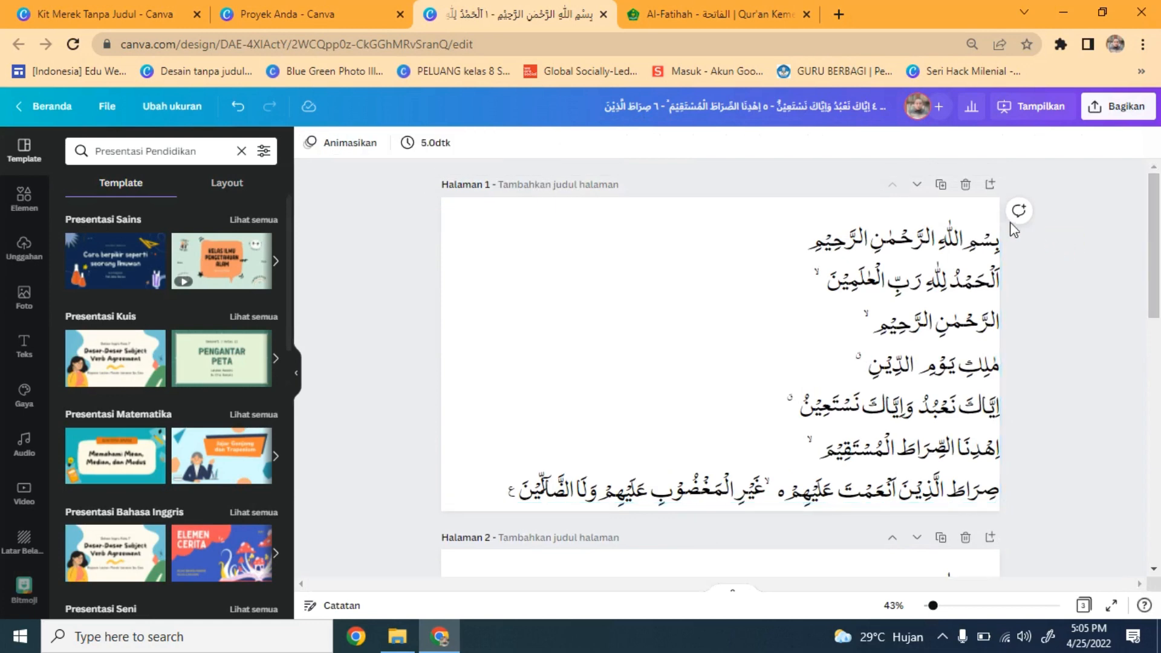
Step: Shrink the verse text on page 1 to size 62.4 and reposition it inside the page margins
left_click(987, 240)
left_click_drag(1000, 216, 918, 257)
left_click_drag(918, 504, 890, 490)
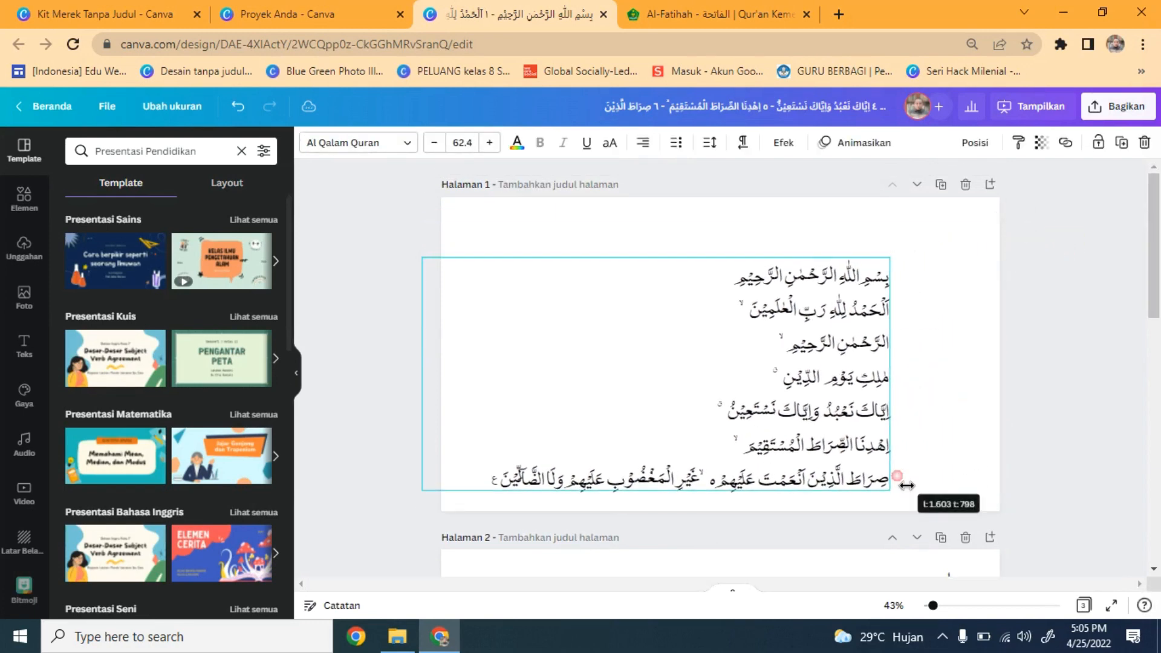
left_click_drag(658, 270, 734, 262)
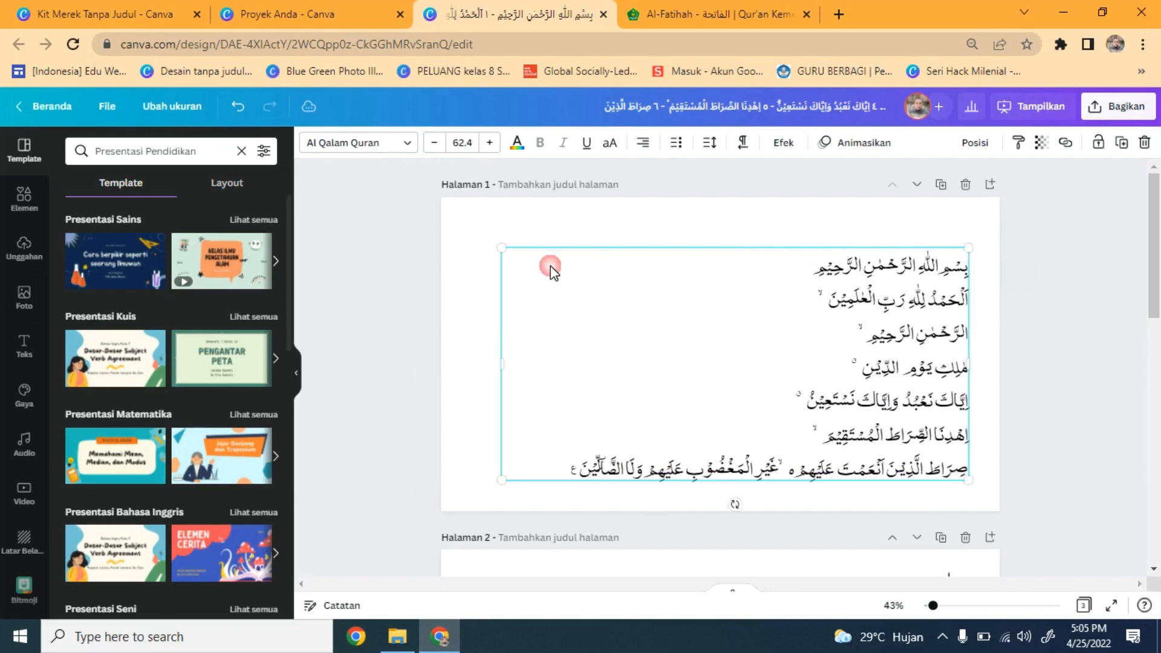
left_click(487, 241)
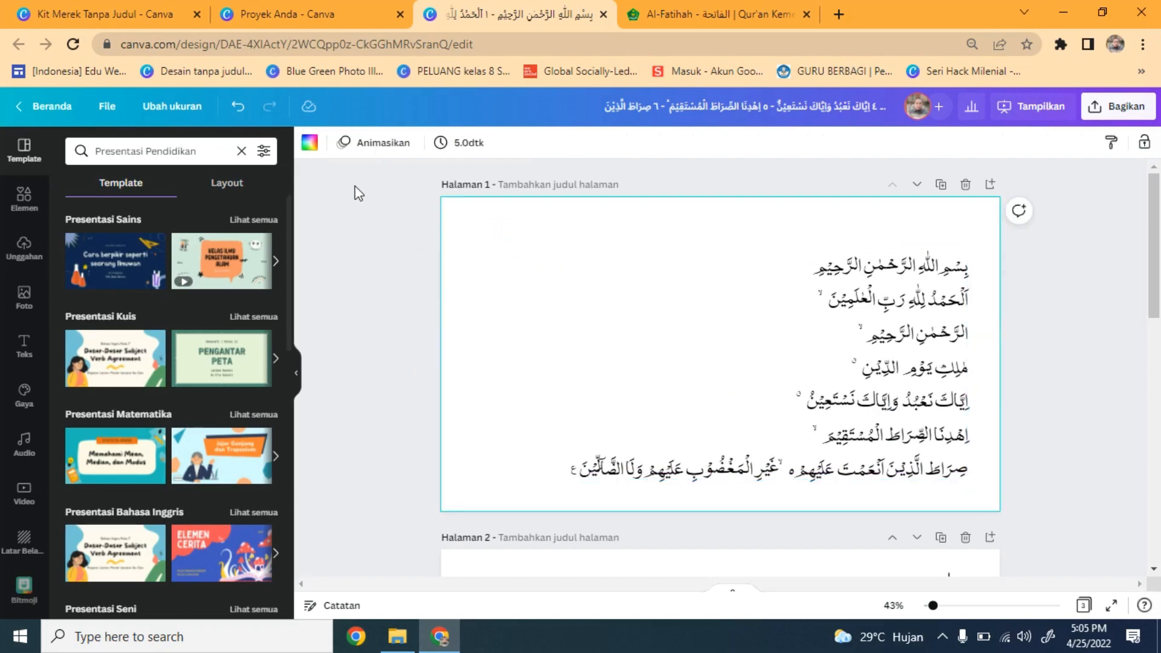
Step: Try a purple fill and a desert landscape background on page 1, settling on the pastel marshmallow pattern
left_click(317, 146)
left_click(228, 426)
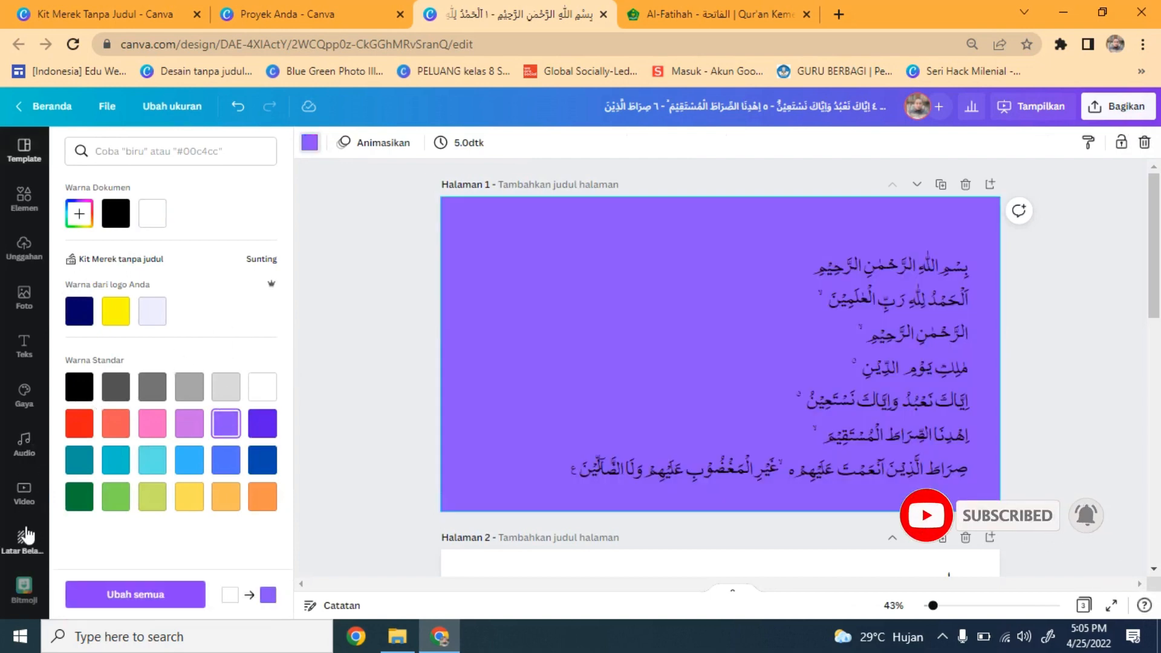
left_click(24, 535)
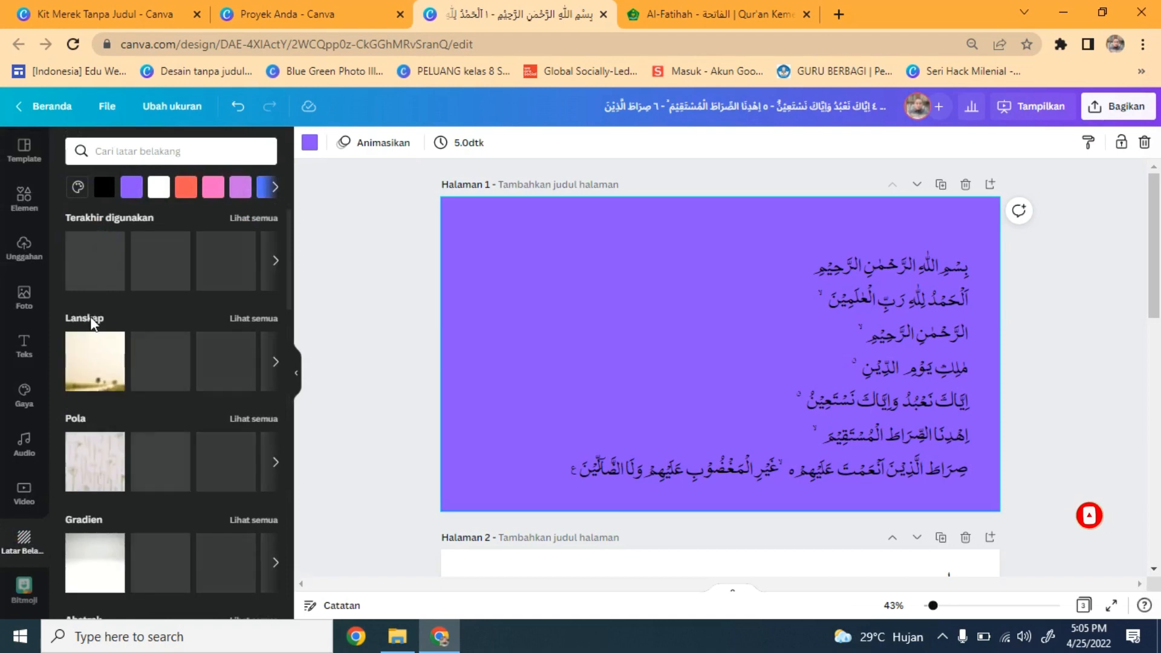
left_click(221, 374)
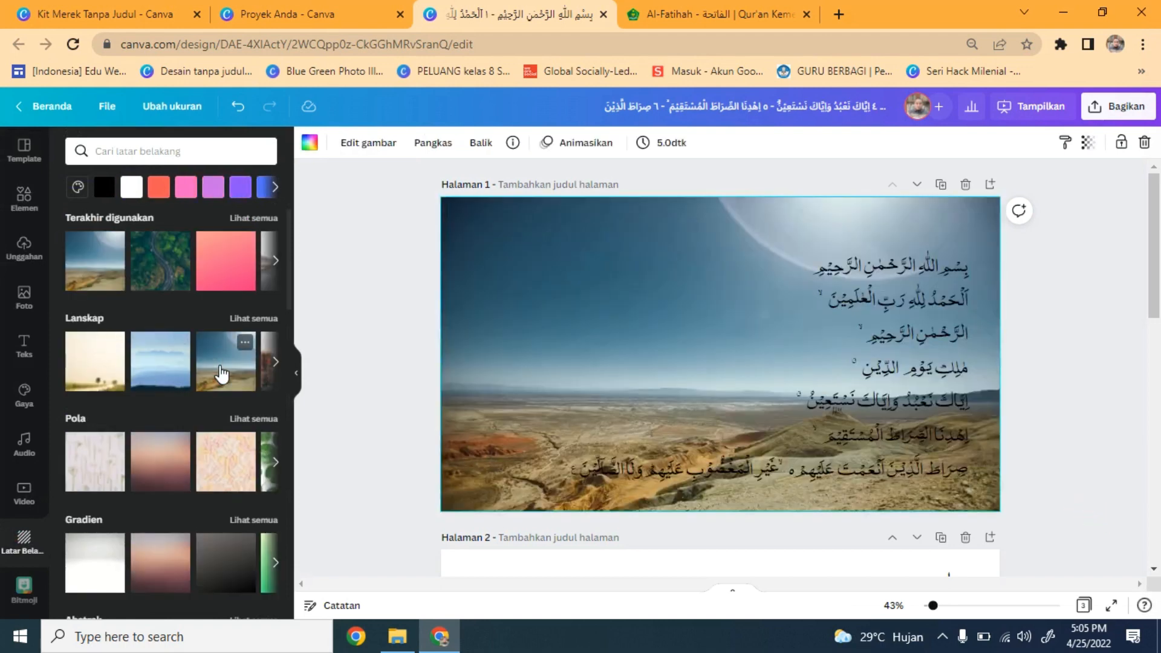
left_click(225, 448)
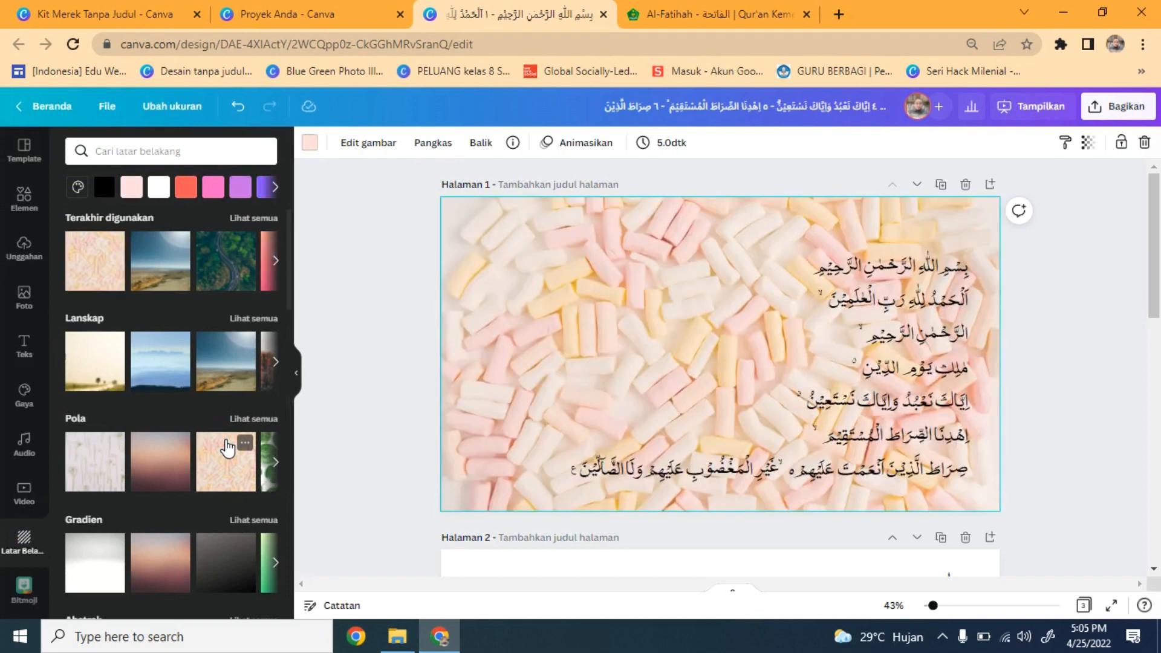
Step: Shift the verse text block on page 1 slightly closer to the page's right edge and deselect it
left_click(829, 415)
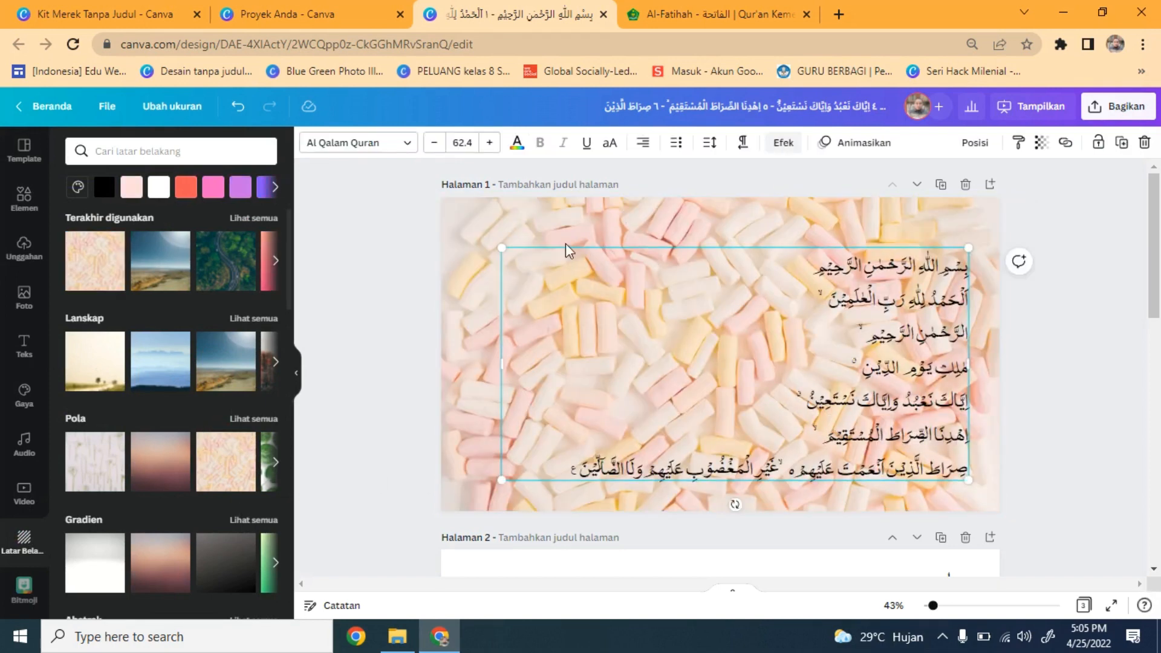
left_click(417, 301)
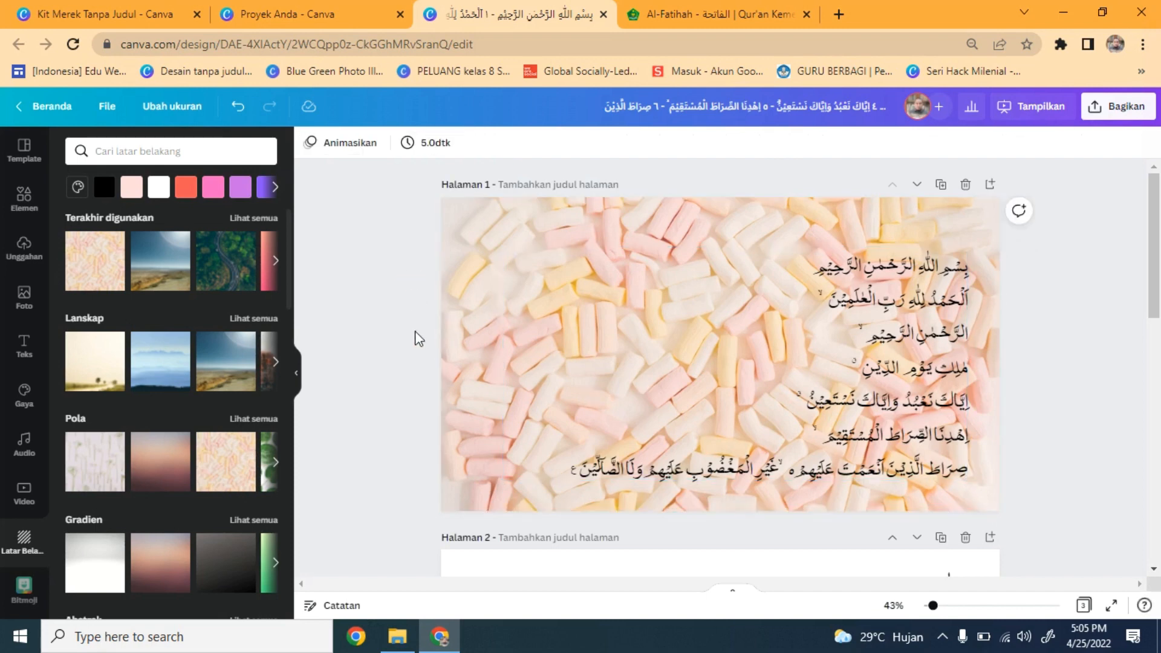
left_click_drag(854, 385, 861, 385)
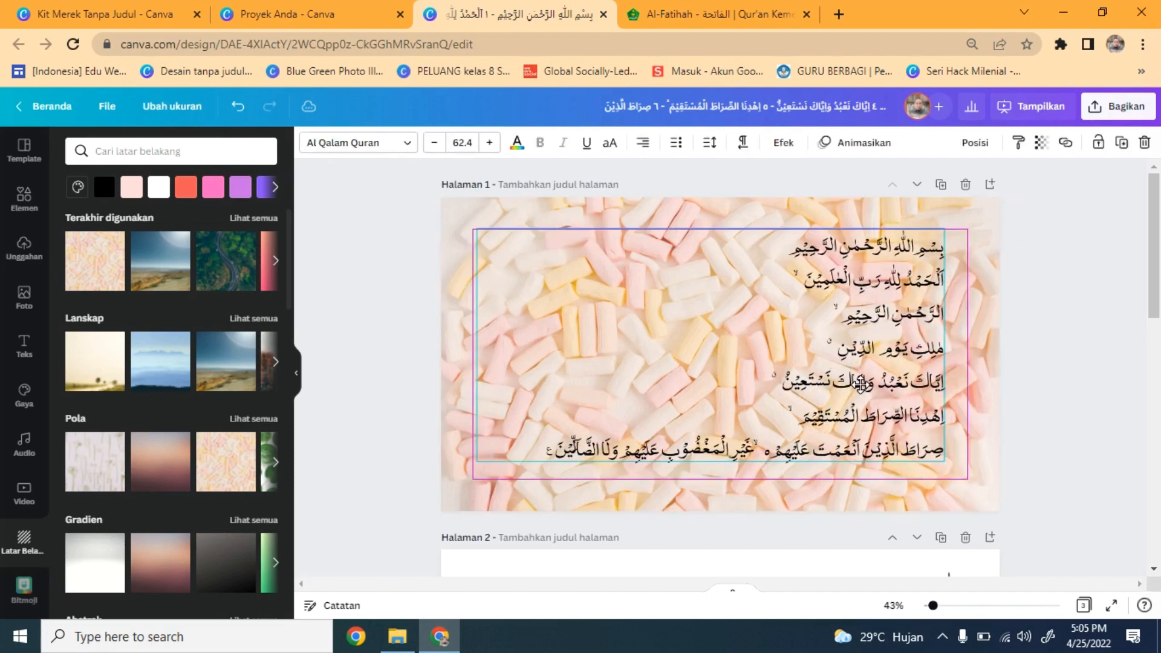
left_click(369, 280)
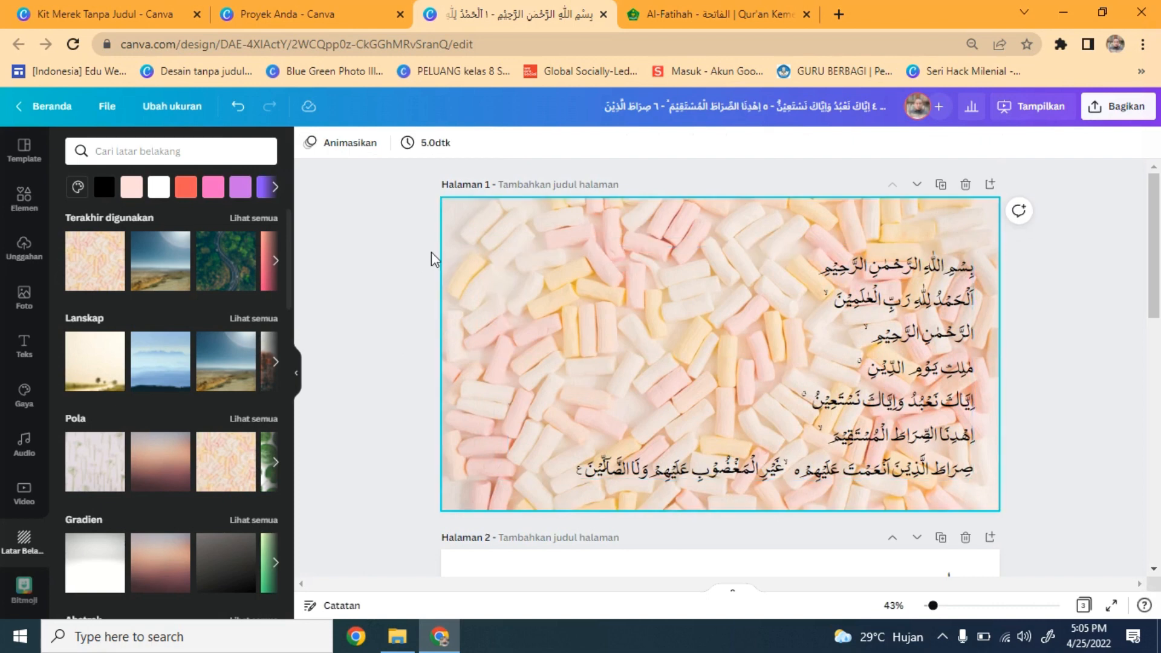
Step: Add a heading to page 1 reading "Surat al fatihah"
left_click(35, 356)
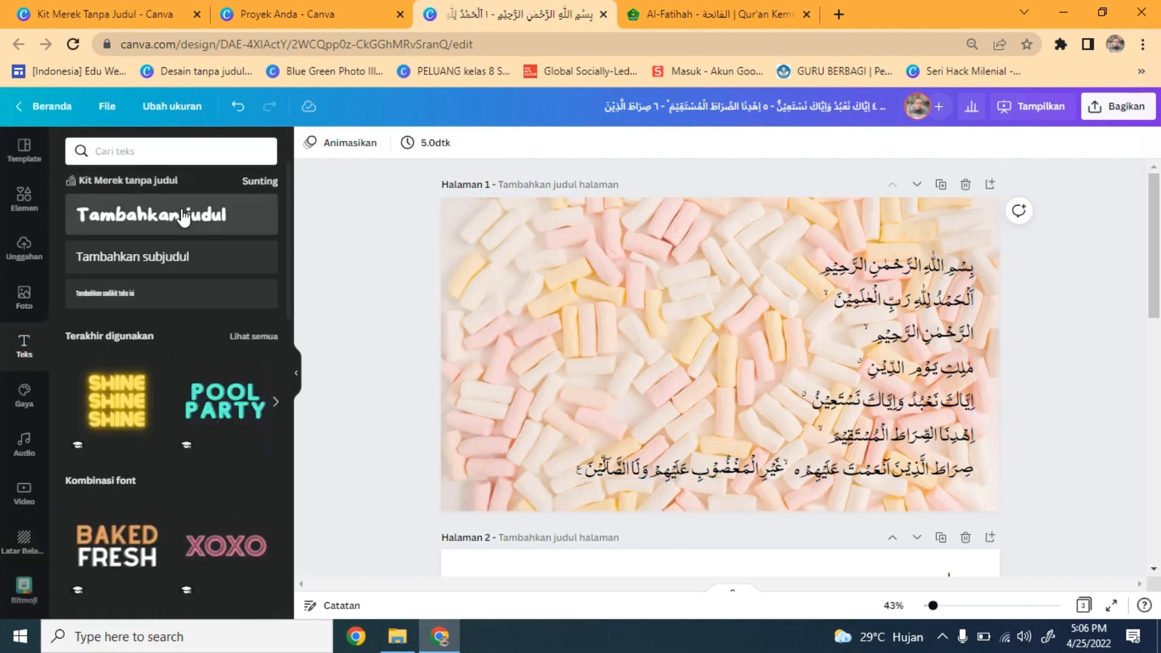
left_click(184, 216)
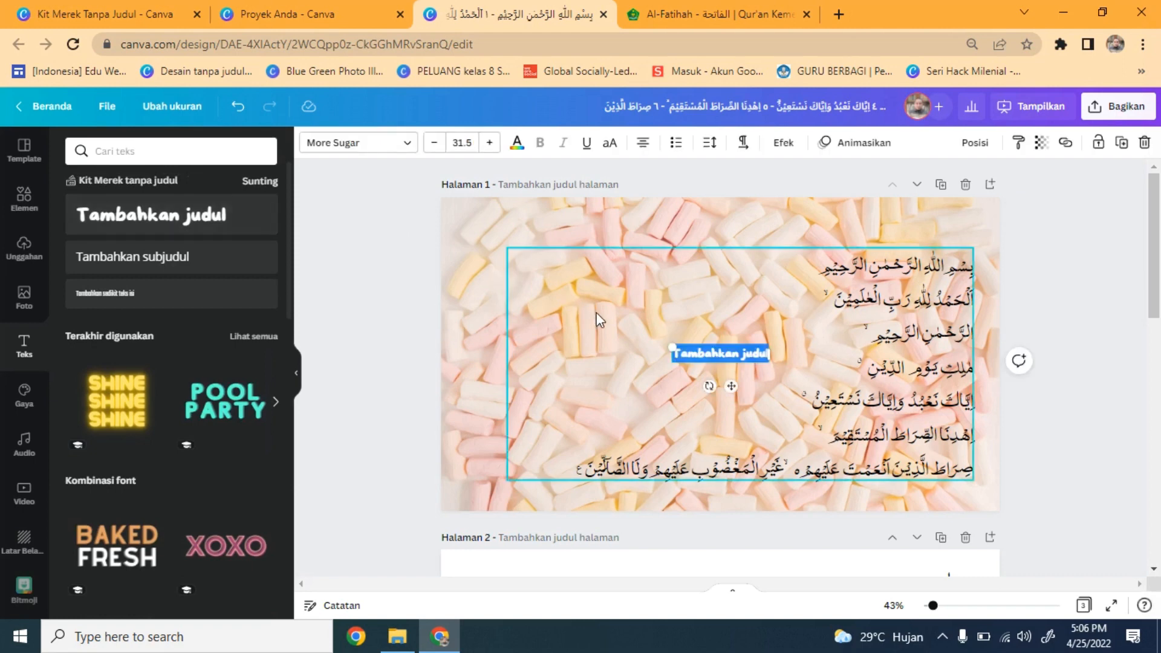
type("Sur")
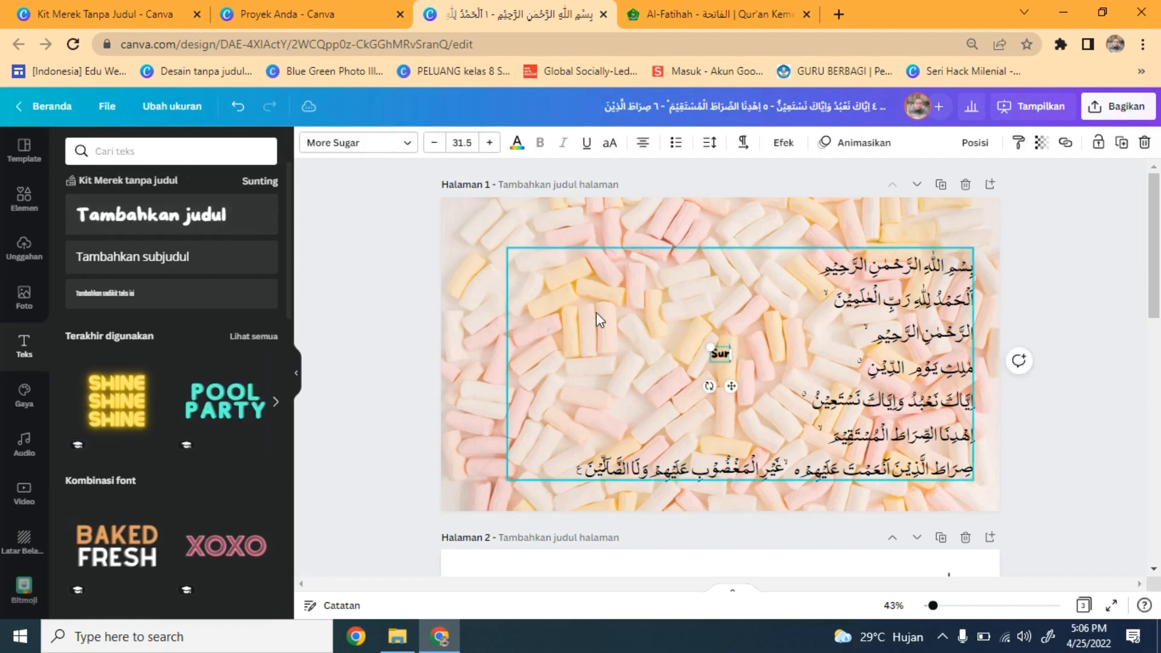
type("at al f")
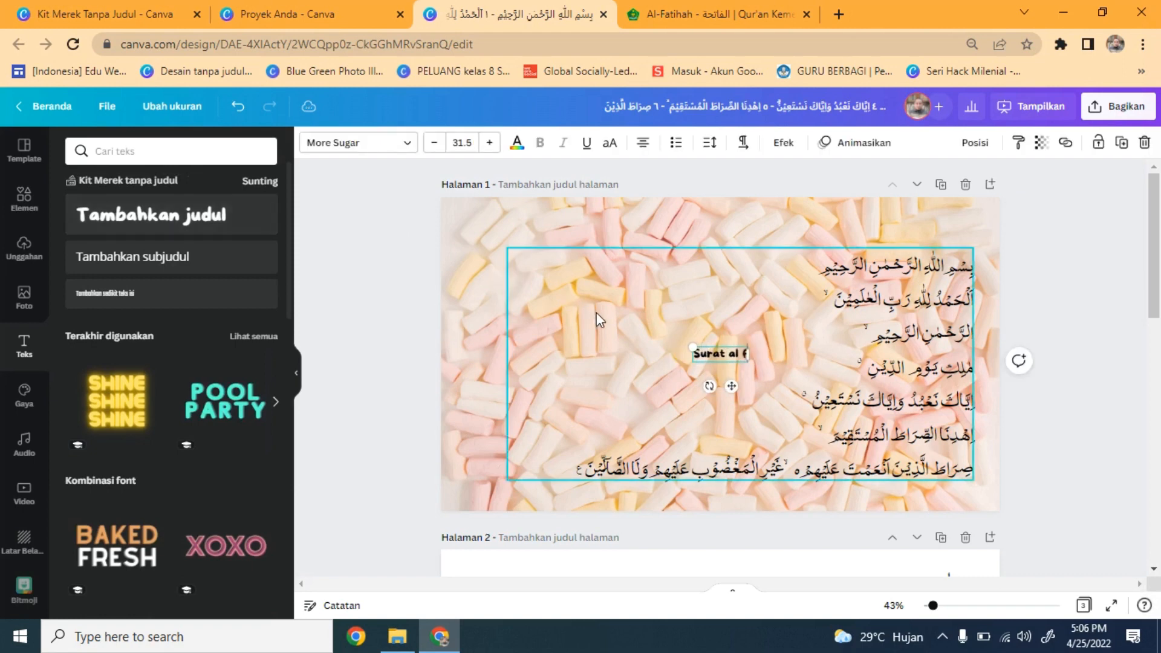
type("atihah")
left_click(423, 354)
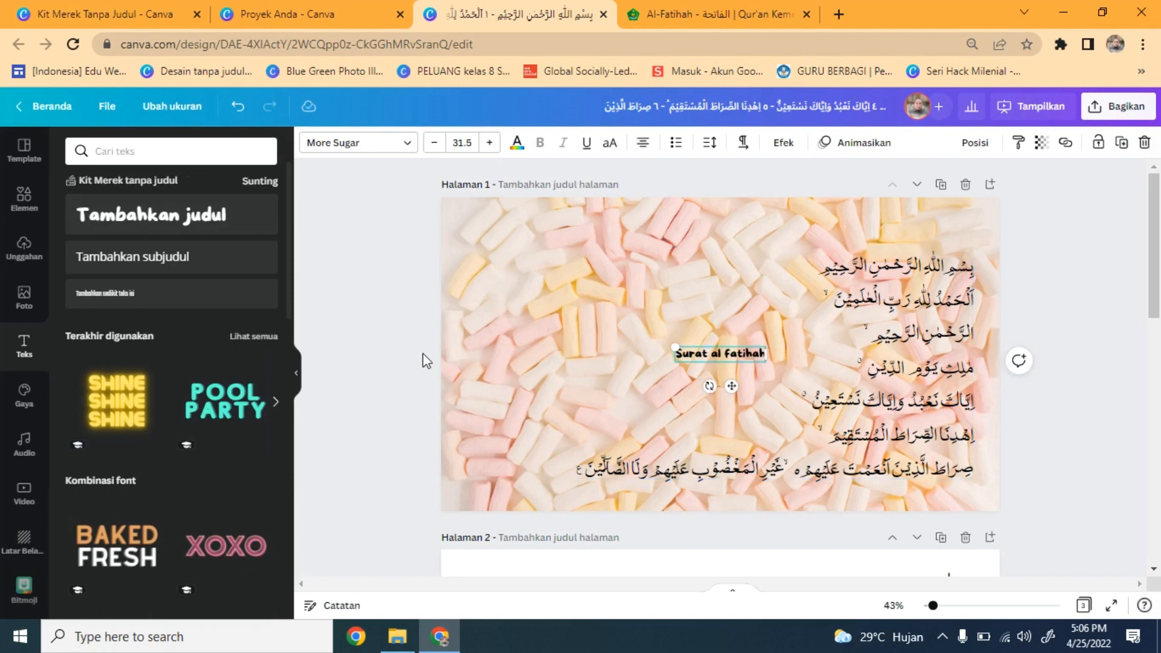
Step: Enlarge the heading to about size 75.7 and place it beside the first verse on page 1
left_click(713, 356)
left_click_drag(713, 358, 763, 355)
left_click(690, 362)
left_click(424, 347)
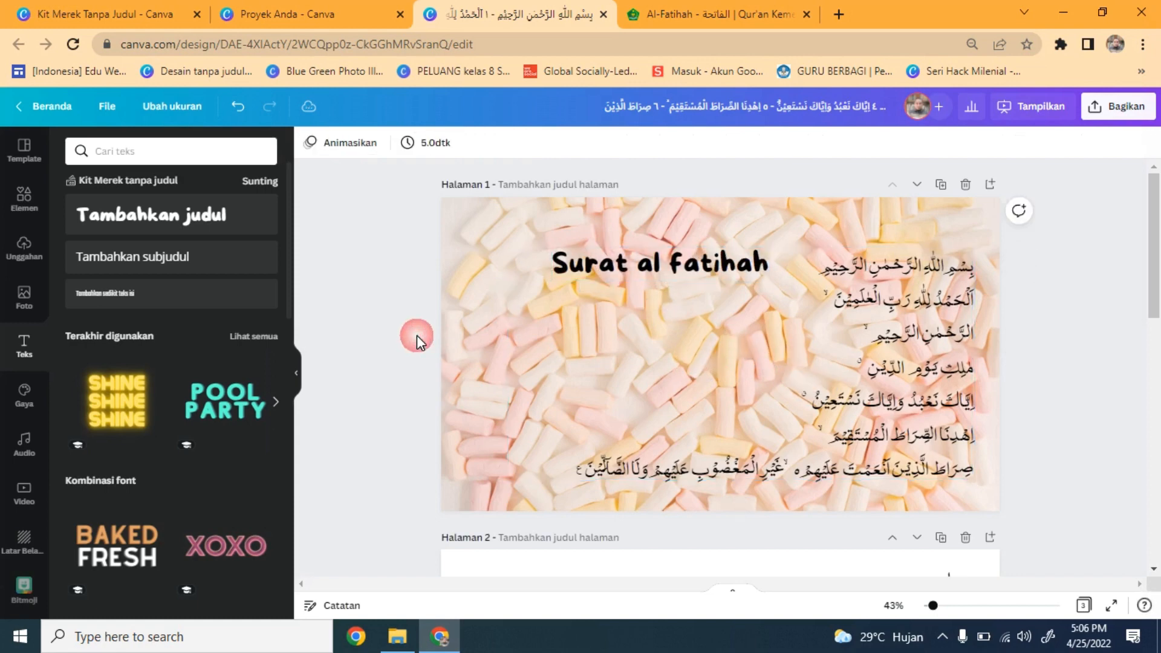
Step: Apply the Latar Belakang text effect to the heading and set its background colour to medium grey
left_click(624, 272)
left_click(784, 144)
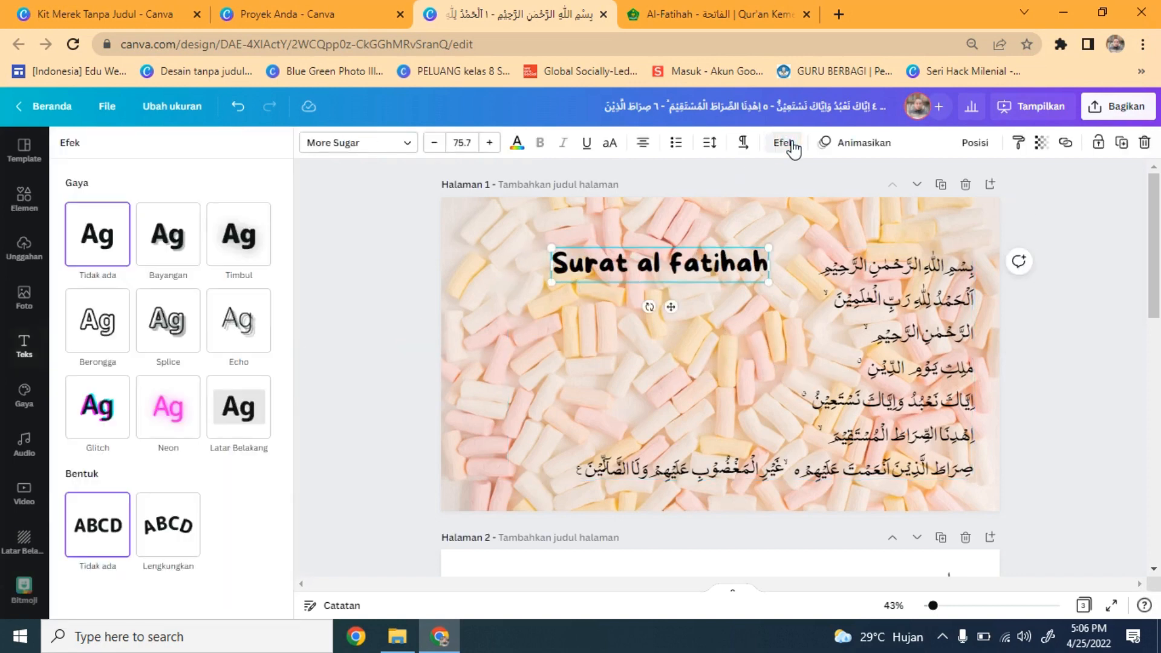
left_click(256, 416)
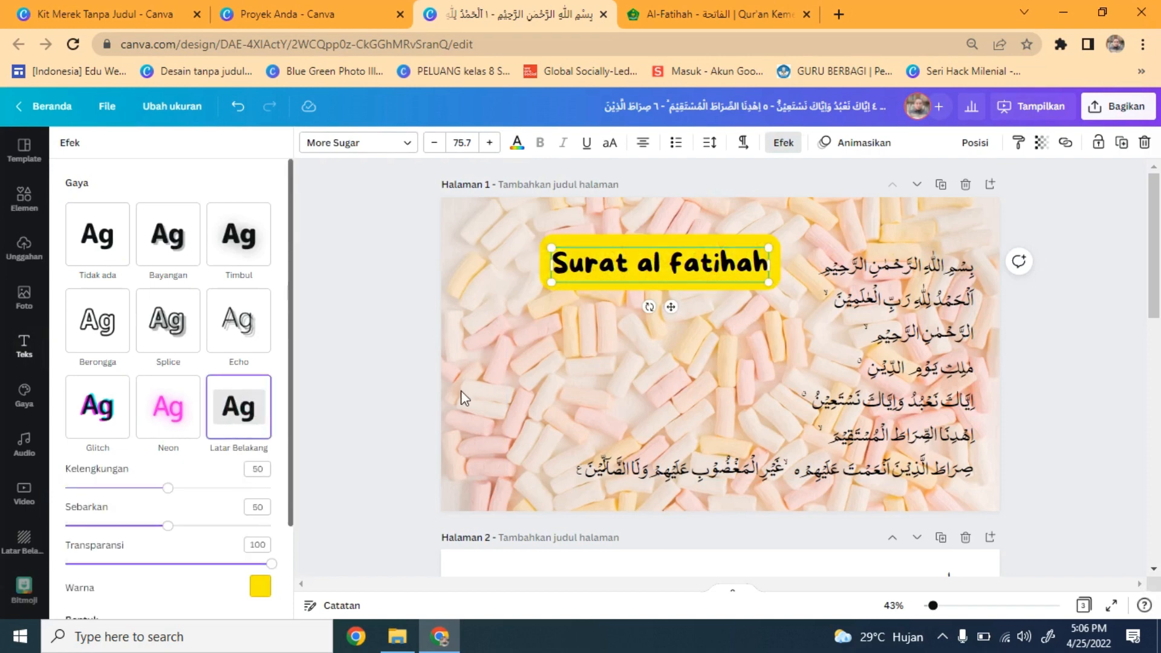
left_click(260, 586)
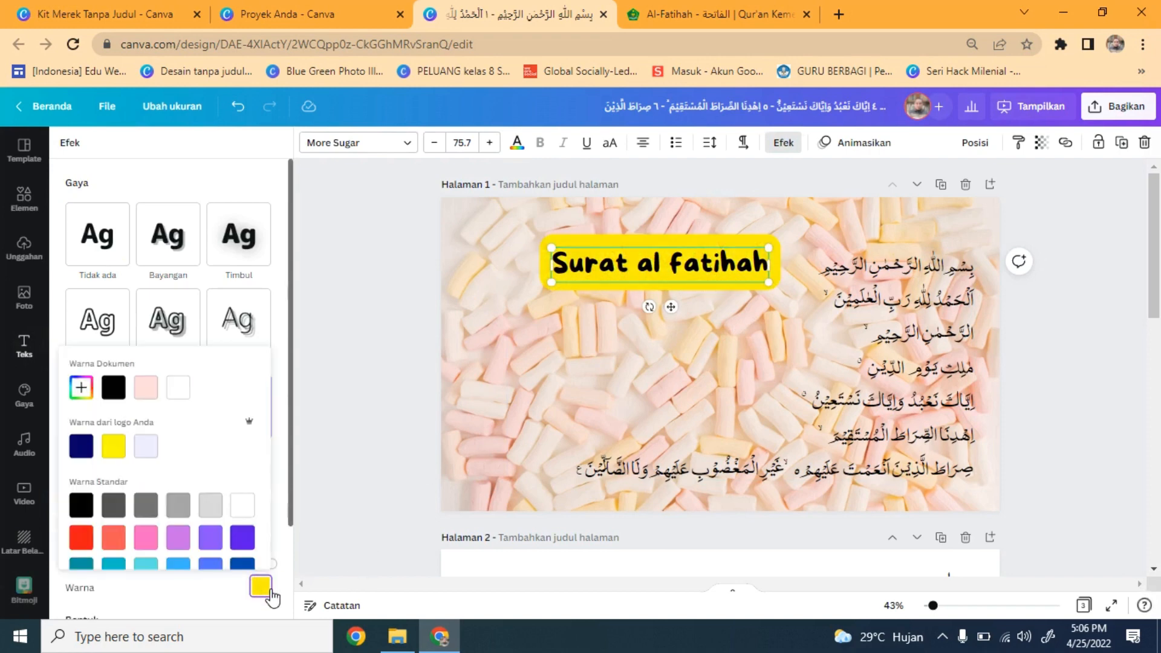
left_click(179, 508)
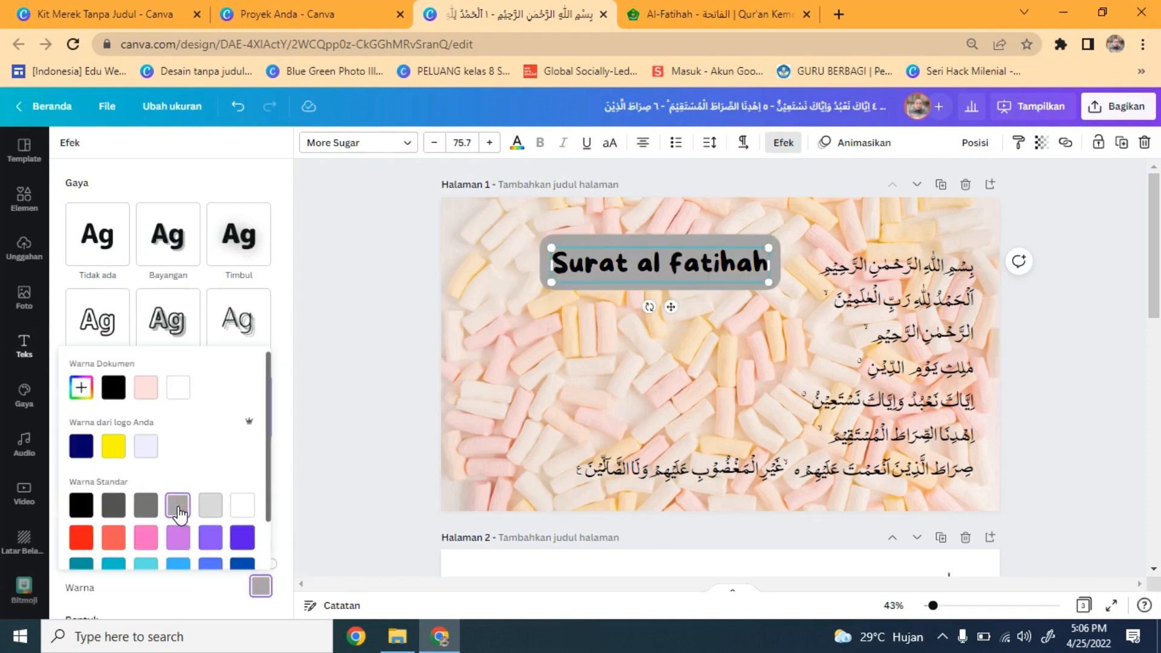
Step: Change the heading's text colour to dark blue
left_click(517, 149)
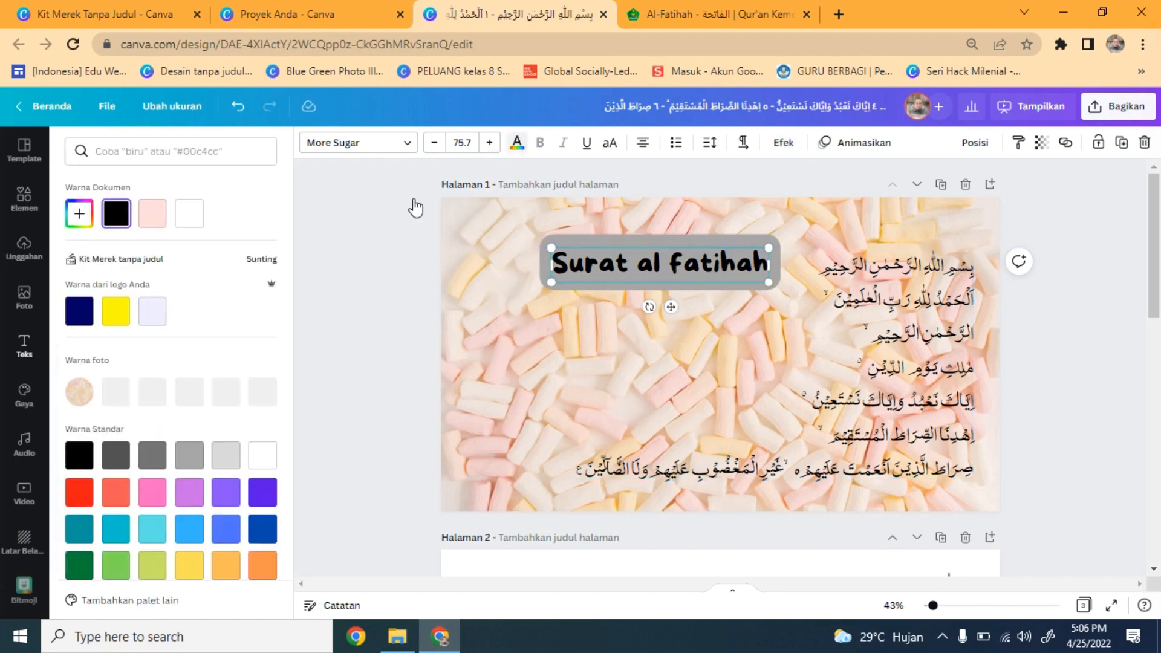
left_click(116, 492)
left_click(260, 528)
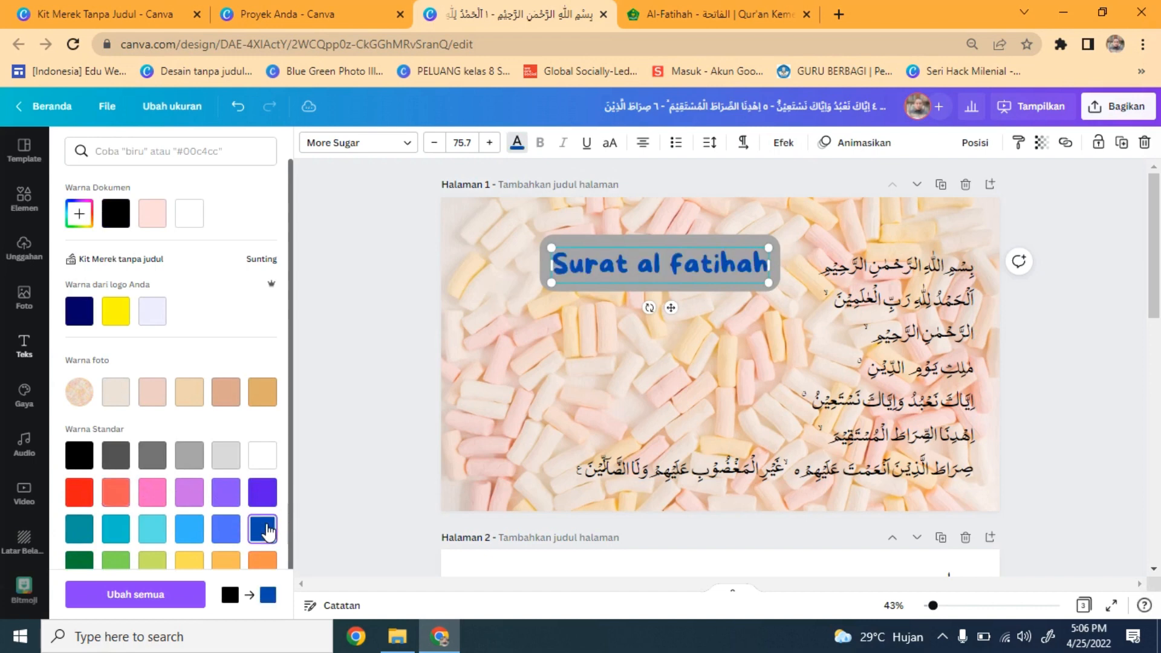
left_click(424, 334)
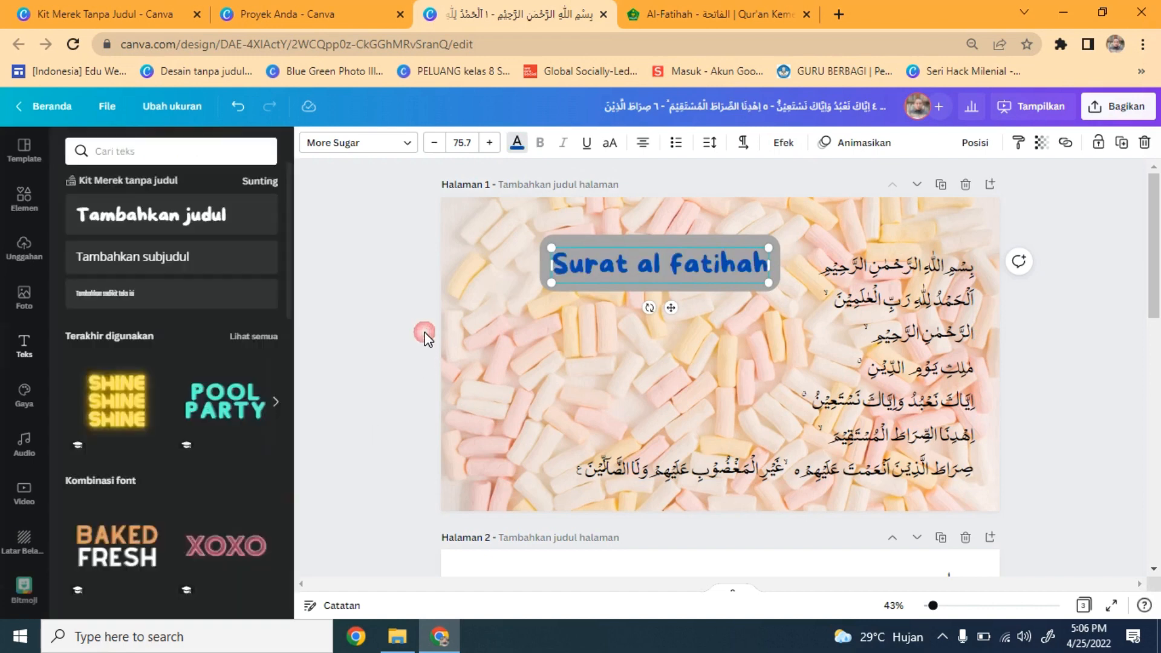
Step: Search the design elements for "al qruan"
left_click(24, 200)
left_click(132, 156)
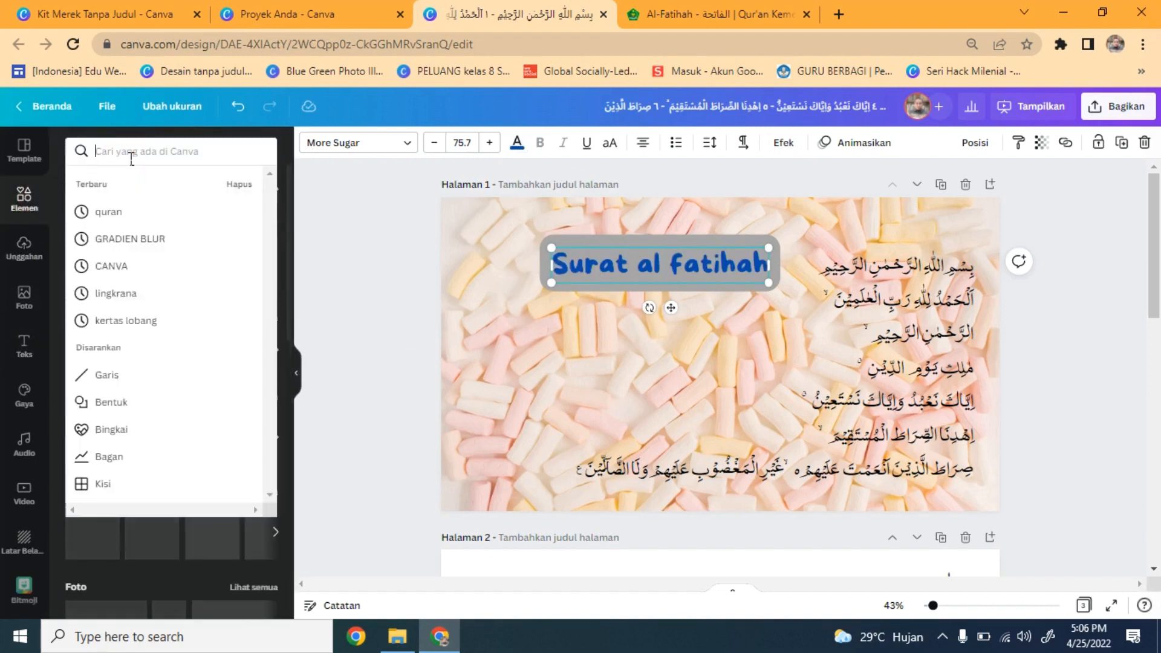
type("al")
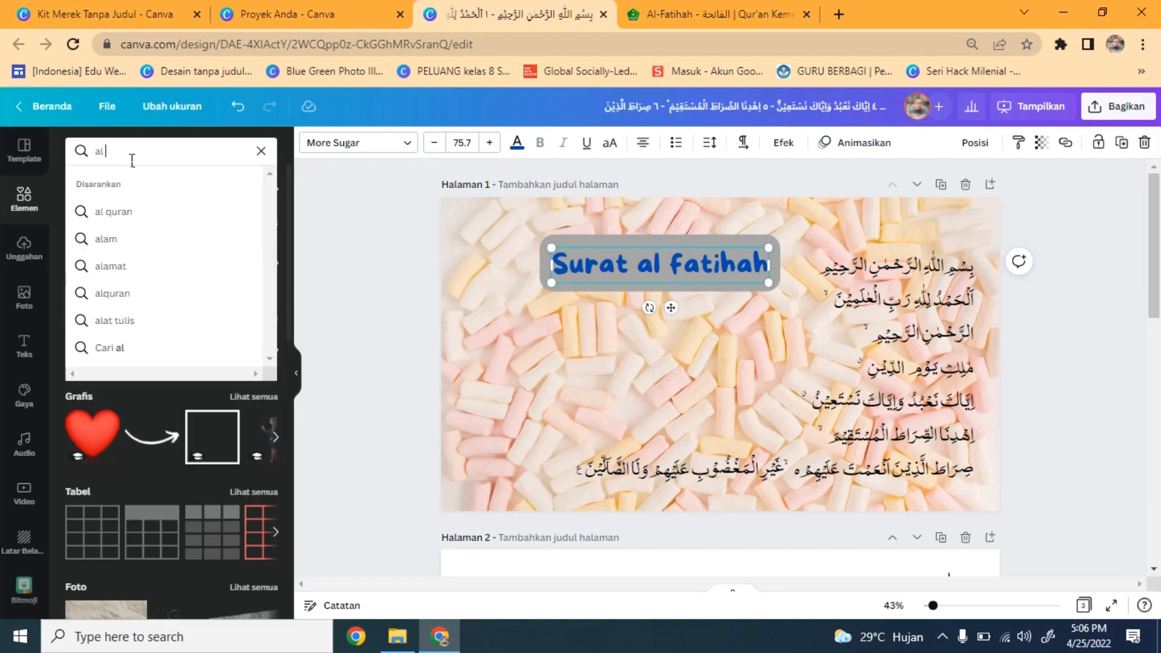
type(" qruan")
key("Return")
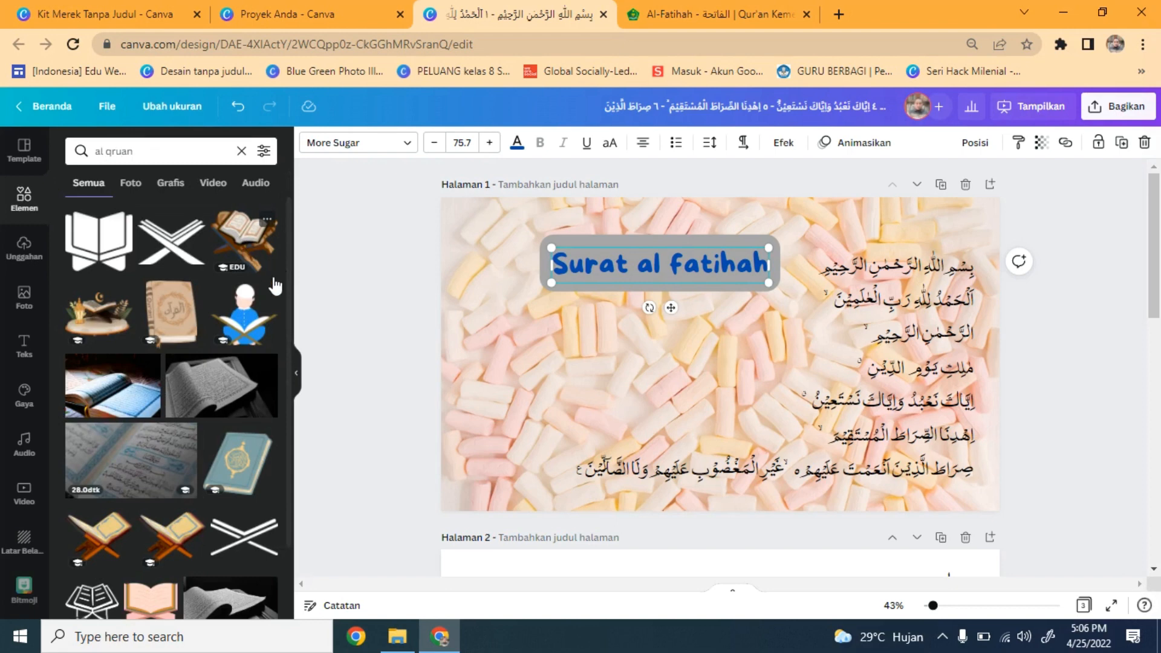
Step: Insert the illustration of a boy in blue reading the Quran, enlarge it slightly and centre it beneath the heading
left_click(258, 324)
left_click_drag(736, 389, 557, 400)
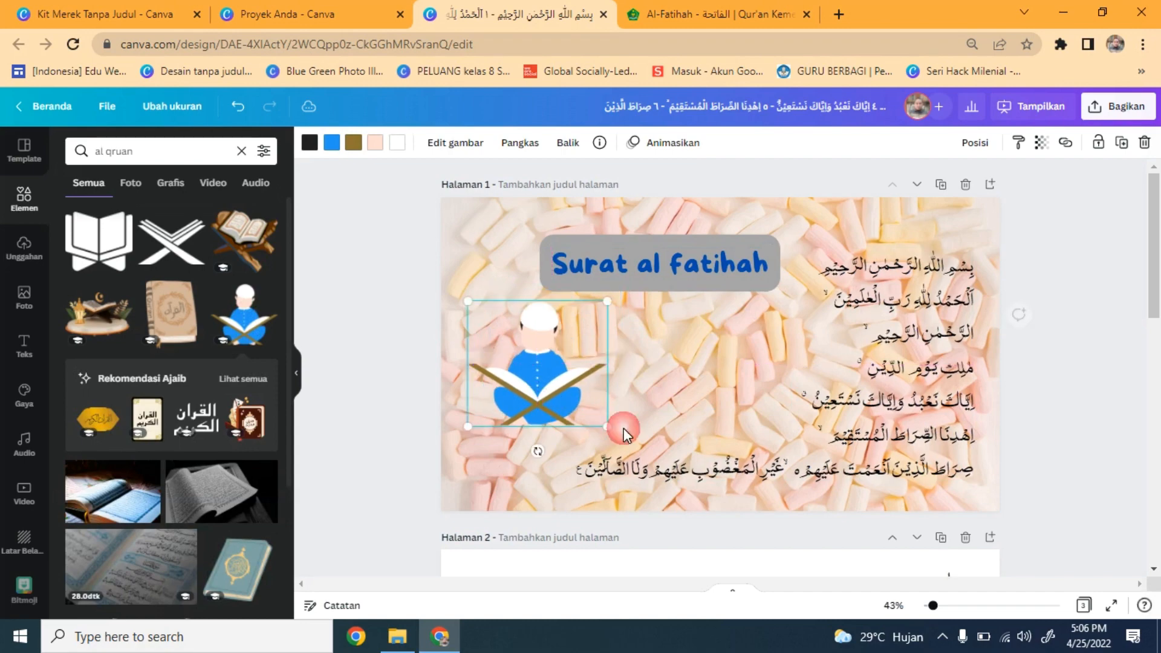
left_click_drag(623, 433, 640, 451)
left_click_drag(589, 414, 701, 414)
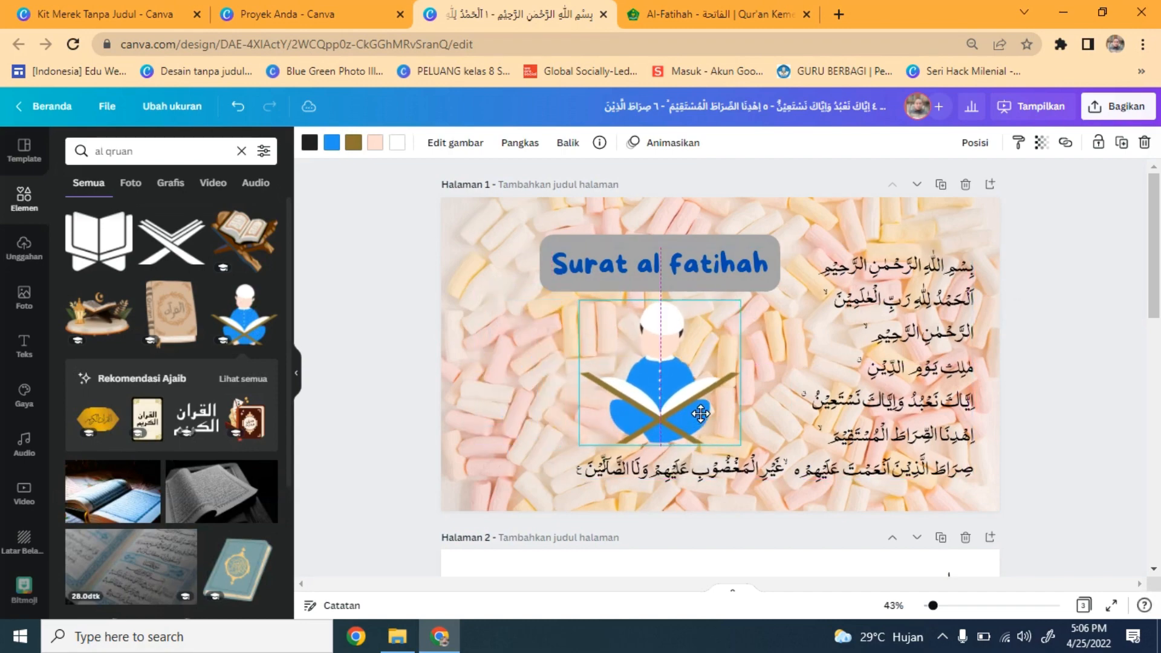
left_click(1064, 389)
Step: Shrink the verse text on page 2 to size 72.3, move it up slightly and deselect it
scroll(1158, 354, "down", 3)
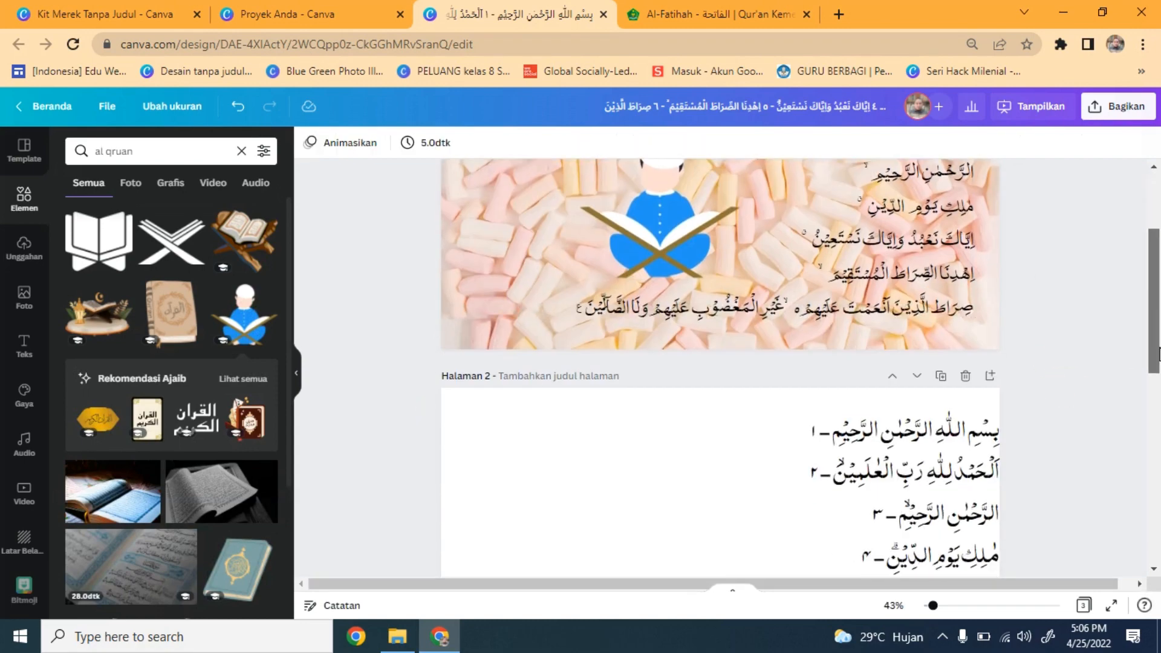
scroll(1158, 354, "down", 3)
left_click(999, 415)
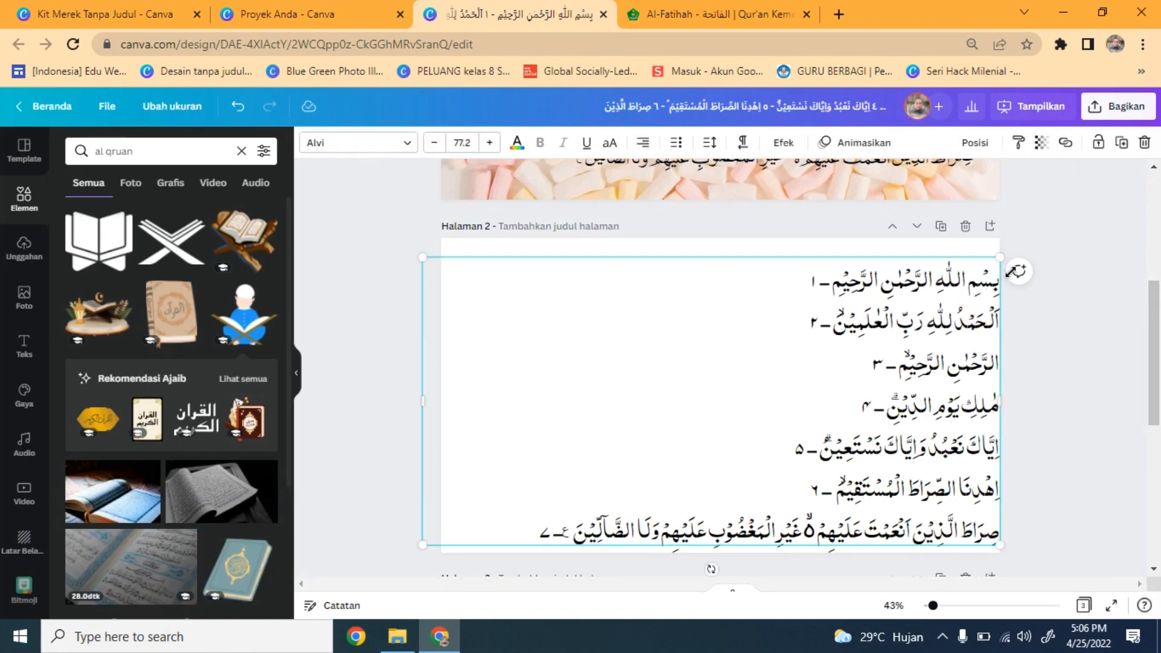
left_click_drag(985, 291, 934, 301)
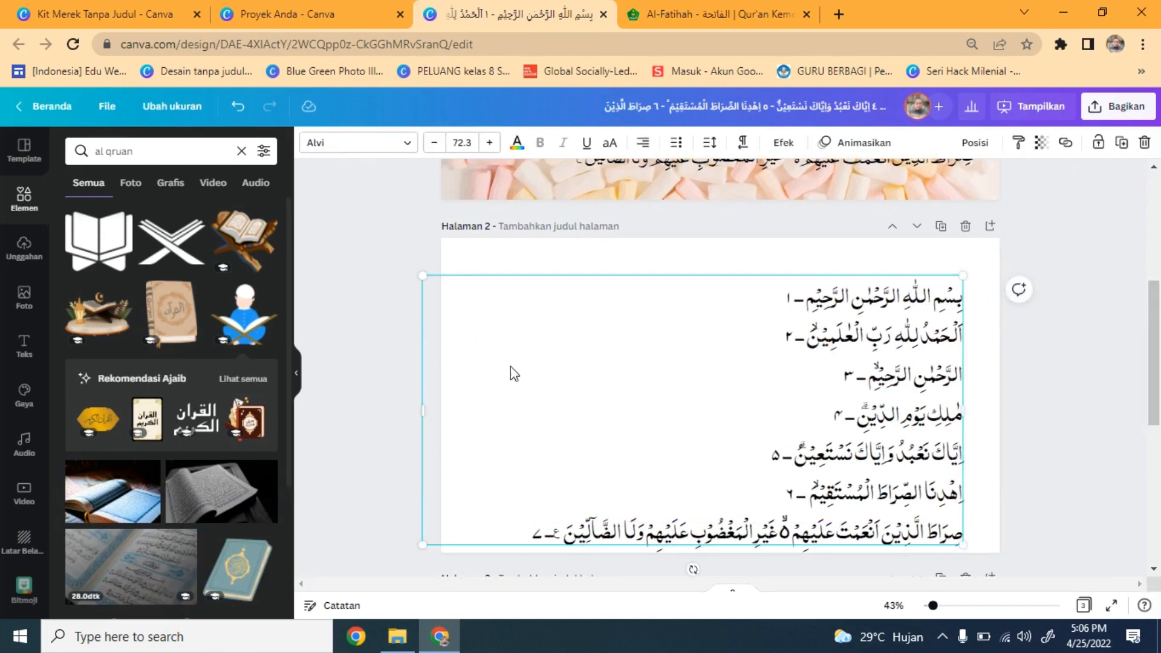
left_click(368, 364)
left_click_drag(881, 433, 884, 427)
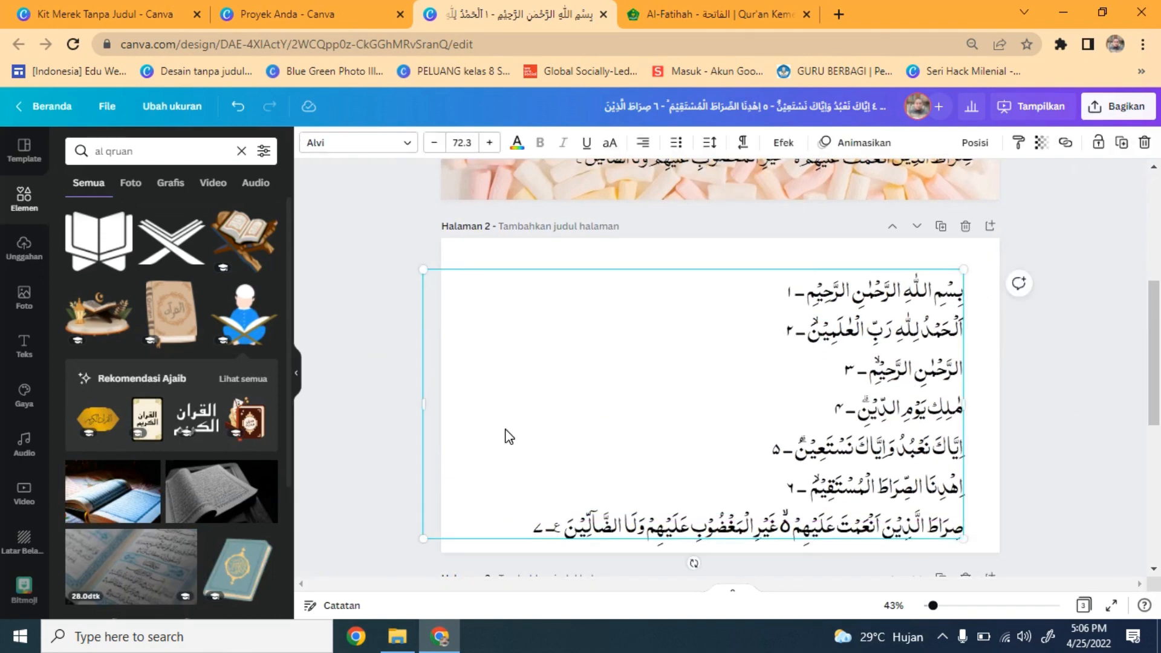
left_click(398, 420)
Step: Return to the brand kit page to review the uploaded fonts
left_click(316, 19)
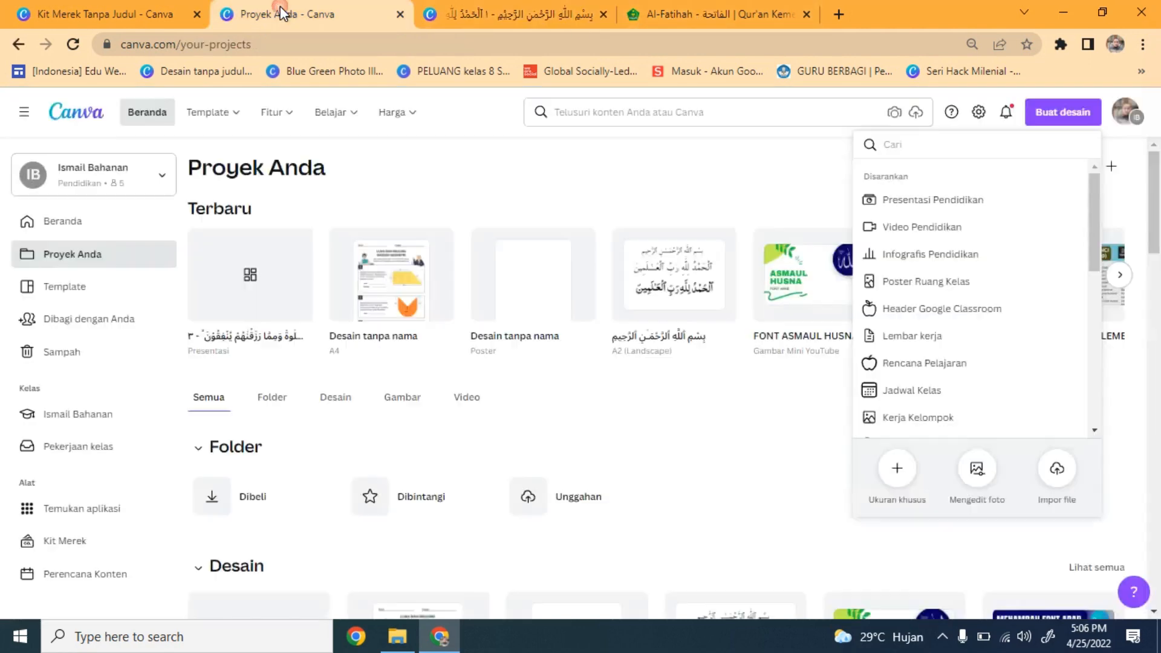
left_click(98, 14)
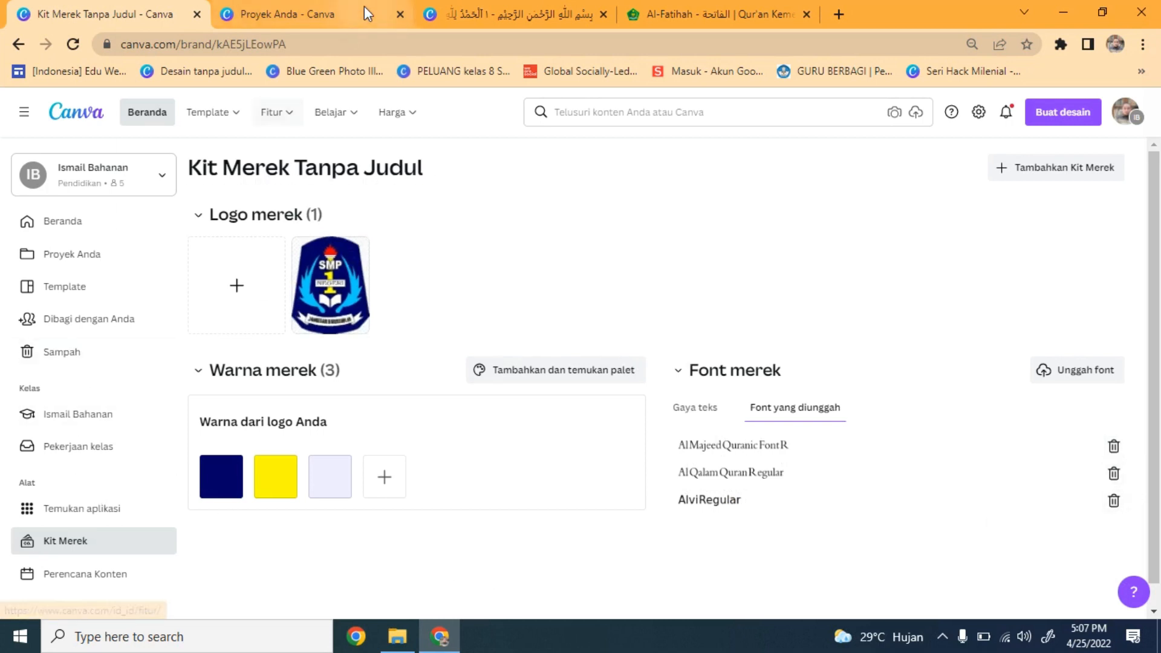
Step: Return to the Al-Fatihah design and add a blank fourth page after page 3
left_click(532, 14)
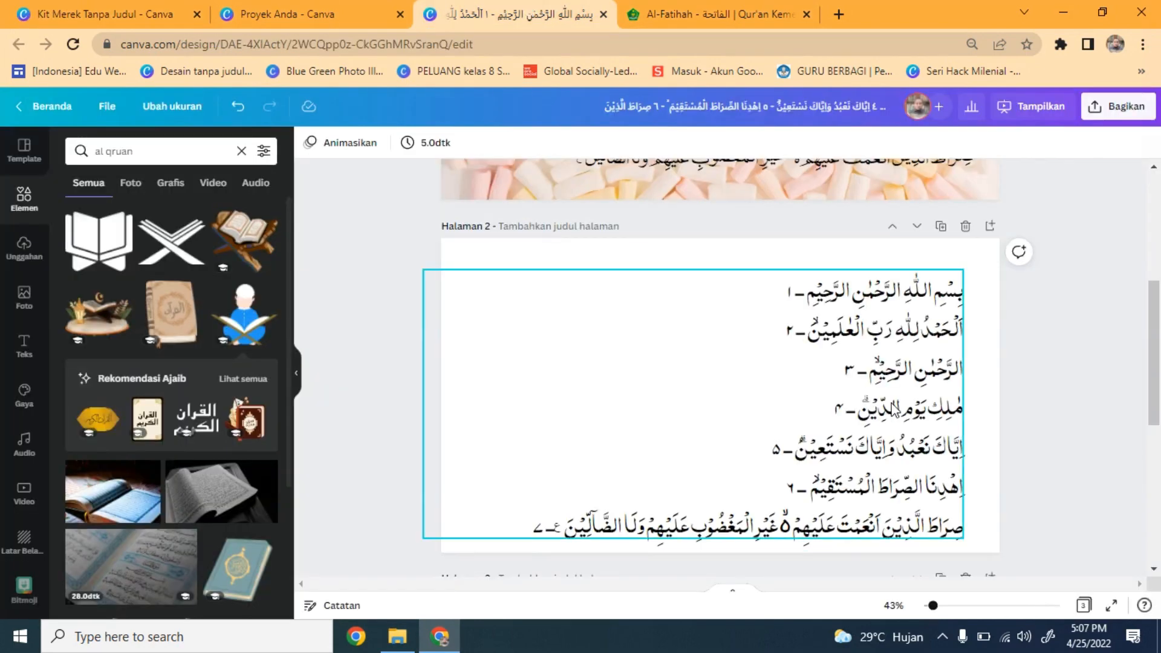
left_click_drag(1158, 421, 1158, 558)
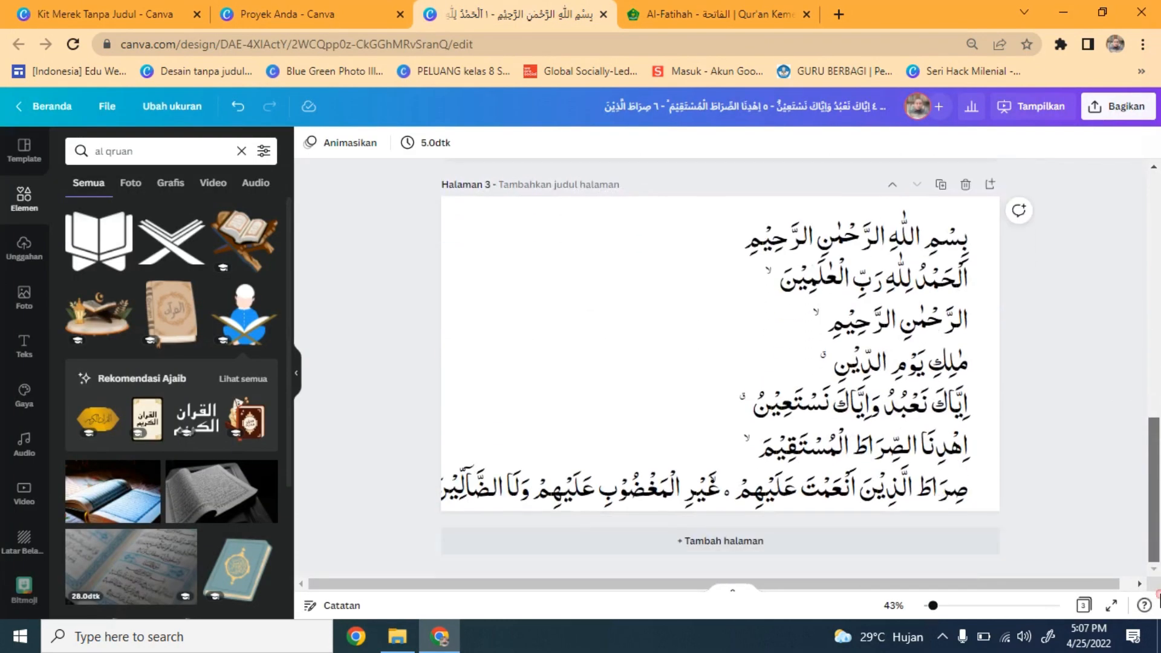
left_click(729, 557)
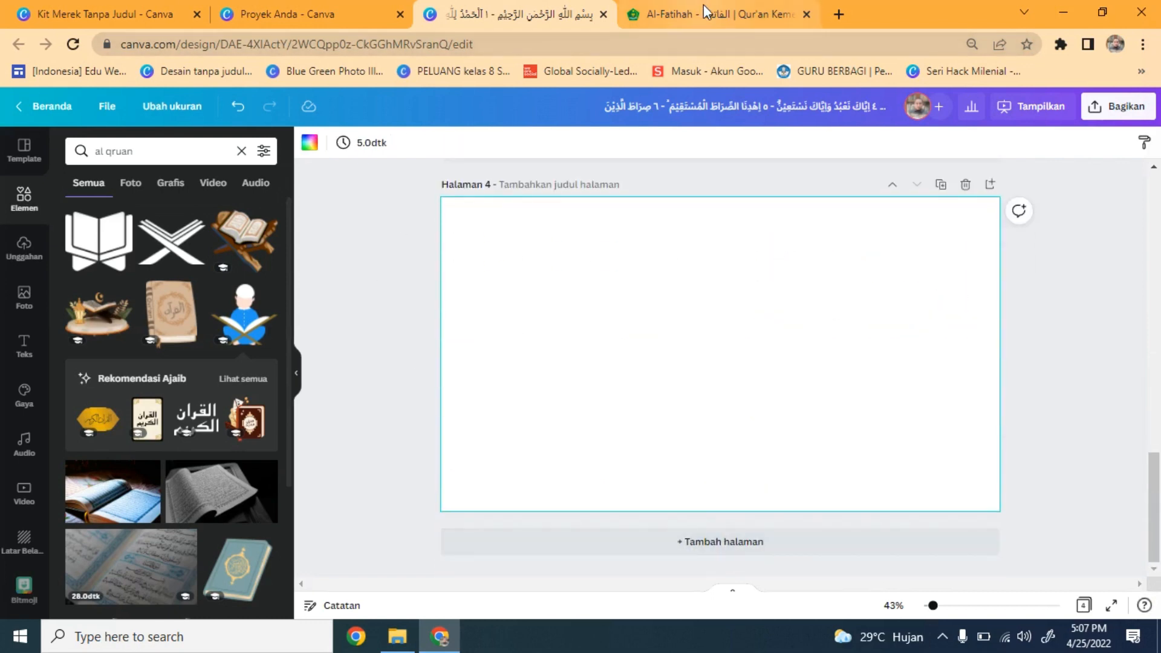
Step: Switch to the Qur'an Kemenag website, go back to its surah list and open surah Al-Baqarah
left_click(677, 17)
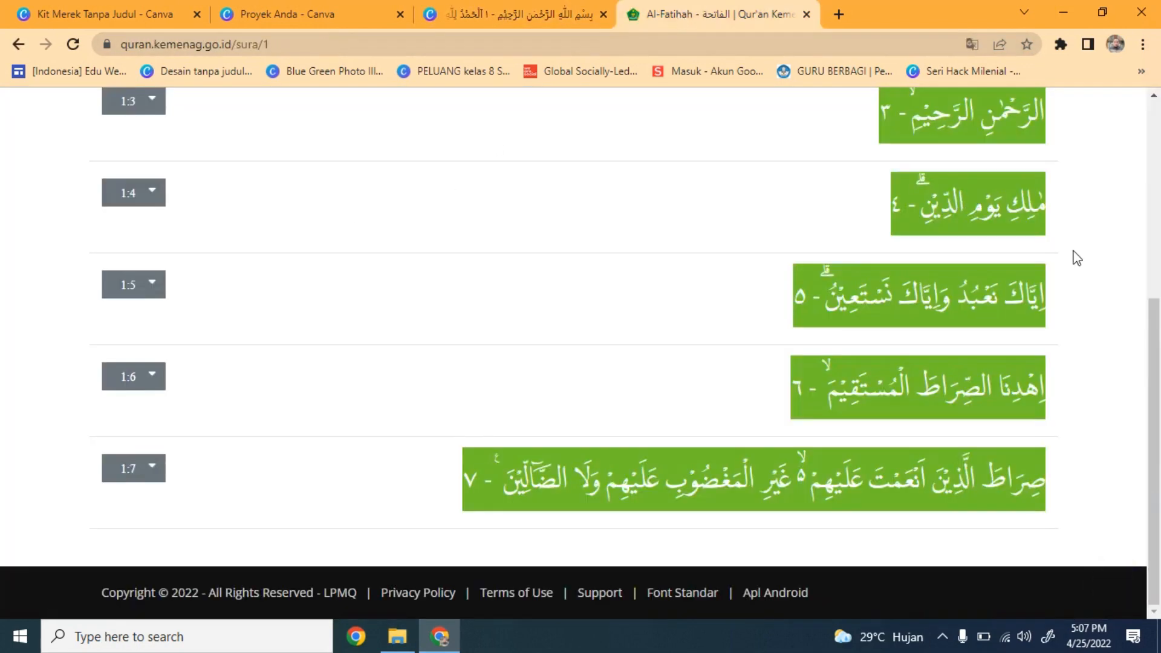
left_click_drag(1155, 340, 1154, 109)
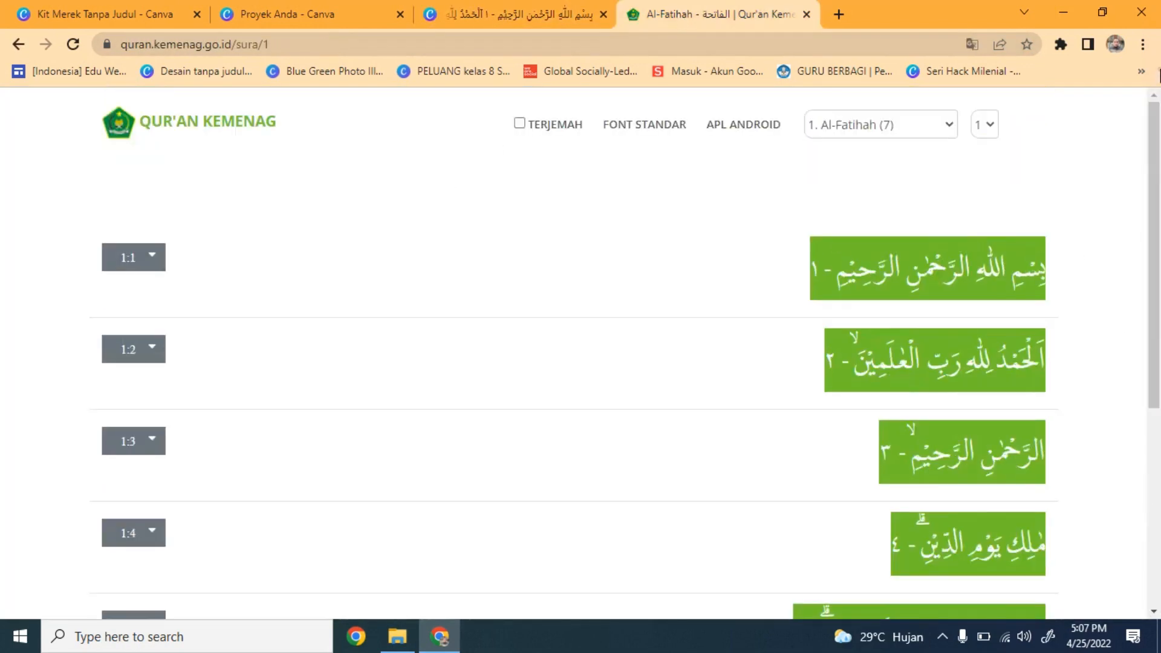
left_click(268, 53)
left_click(22, 46)
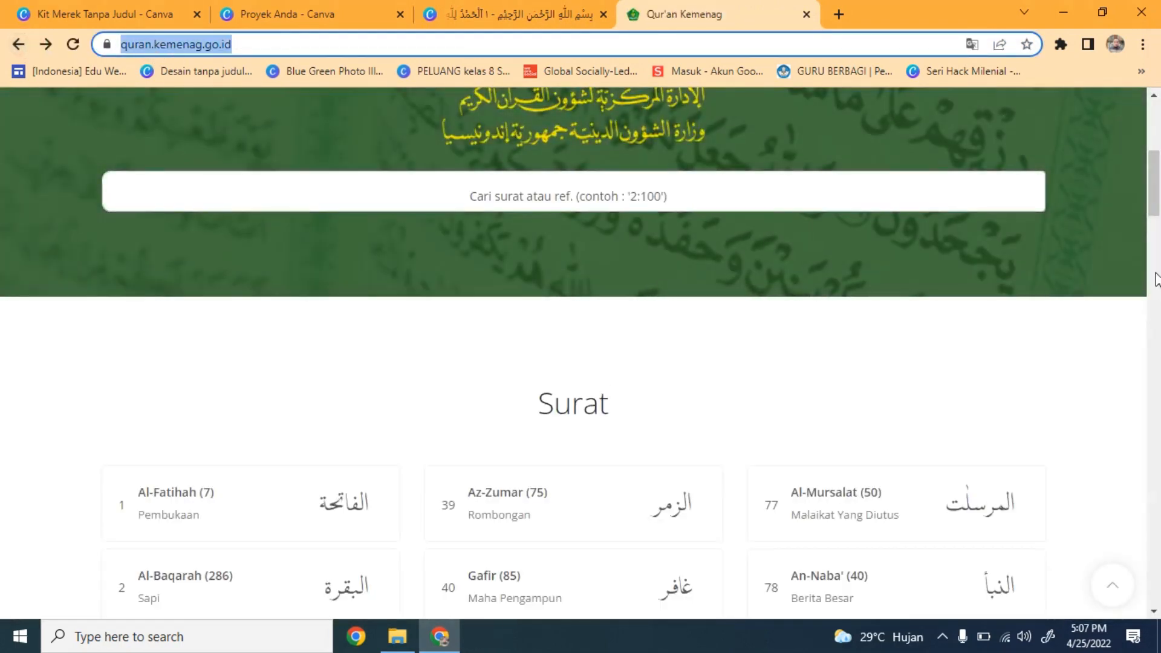
left_click_drag(1154, 181, 1158, 211)
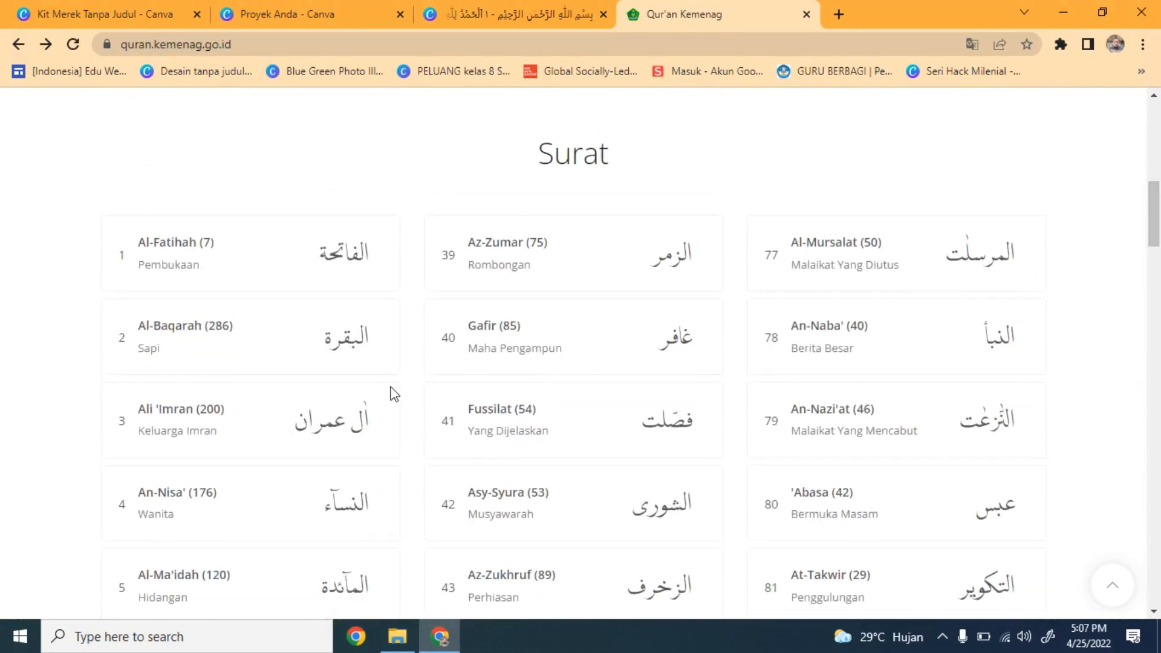
left_click(184, 329)
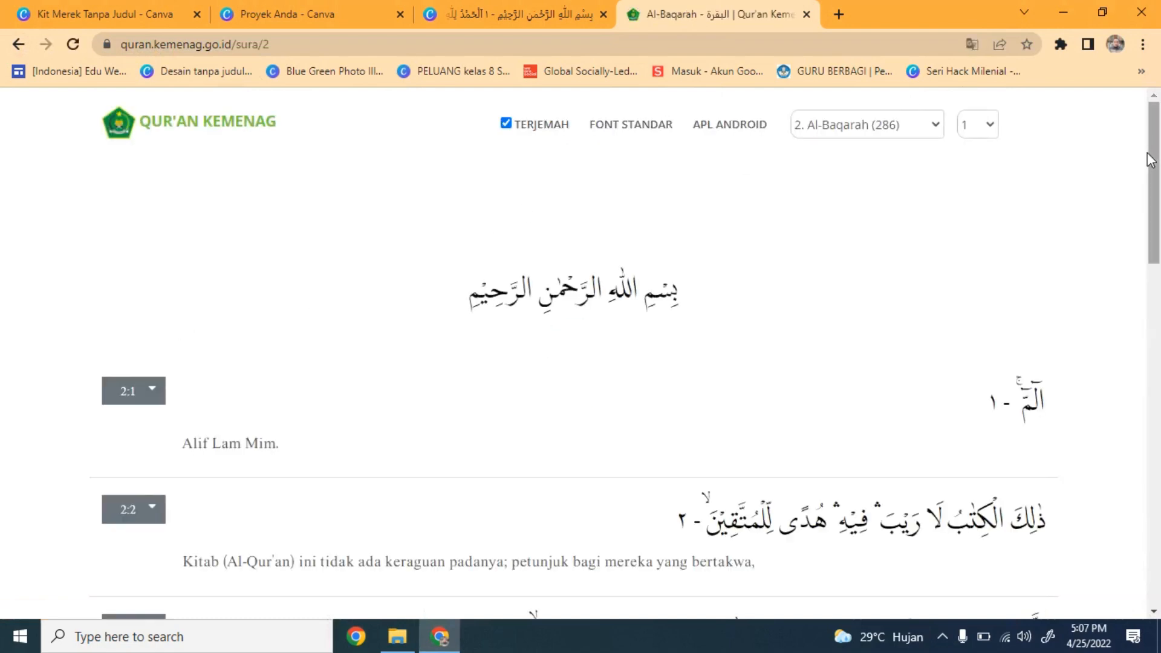
Step: Find verse 2:26 of Al-Baqarah and copy its Arabic text
left_click_drag(1158, 192, 1160, 574)
scroll(1160, 575, "down", 7)
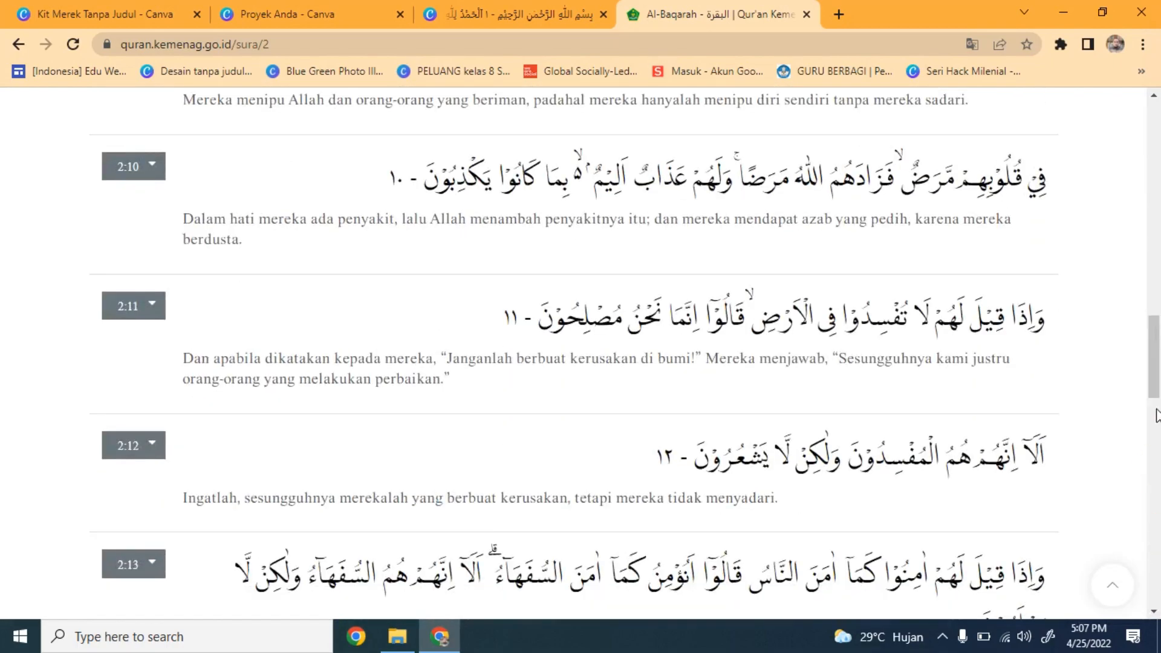
left_click_drag(1159, 457, 1160, 605)
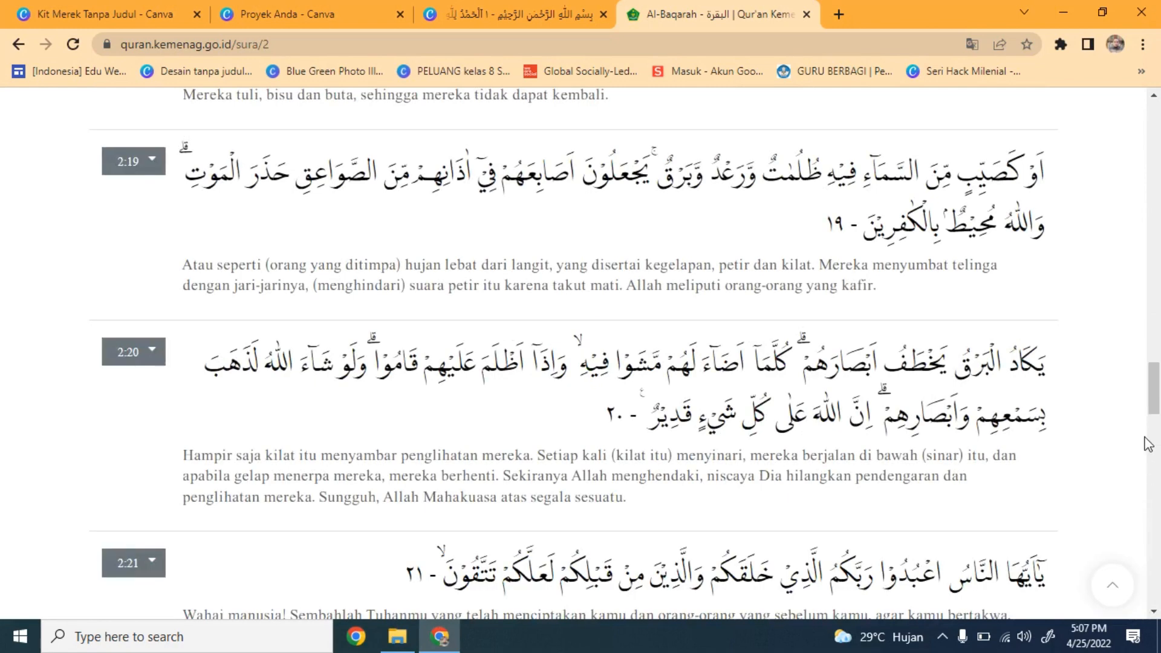
scroll(1032, 350, "down", 7)
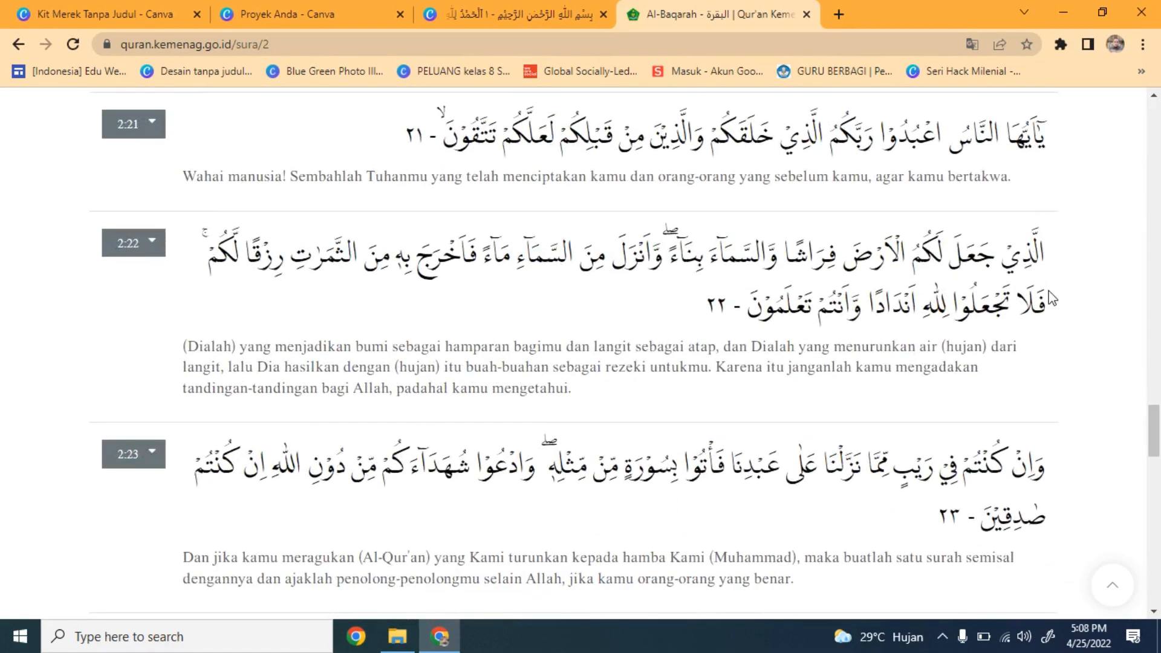
left_click_drag(1151, 442, 1160, 523)
left_click_drag(1043, 281, 903, 346)
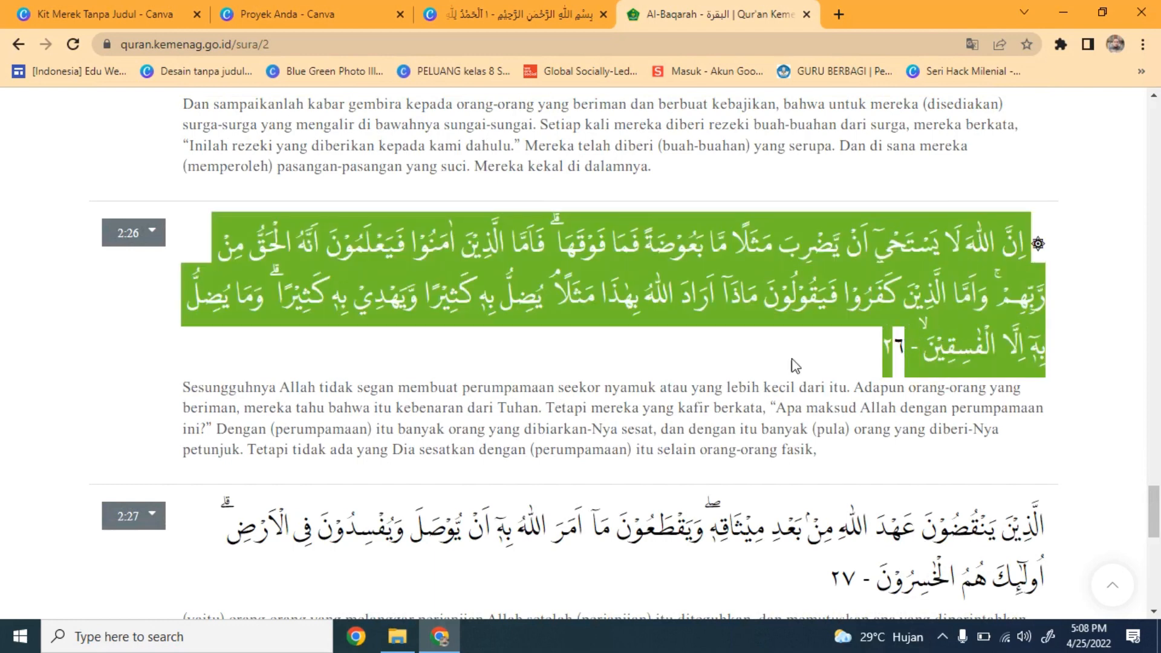
Step: Switch back to the Canva design, paste the copied verse onto blank page 4 and select its text box
left_click(455, 13)
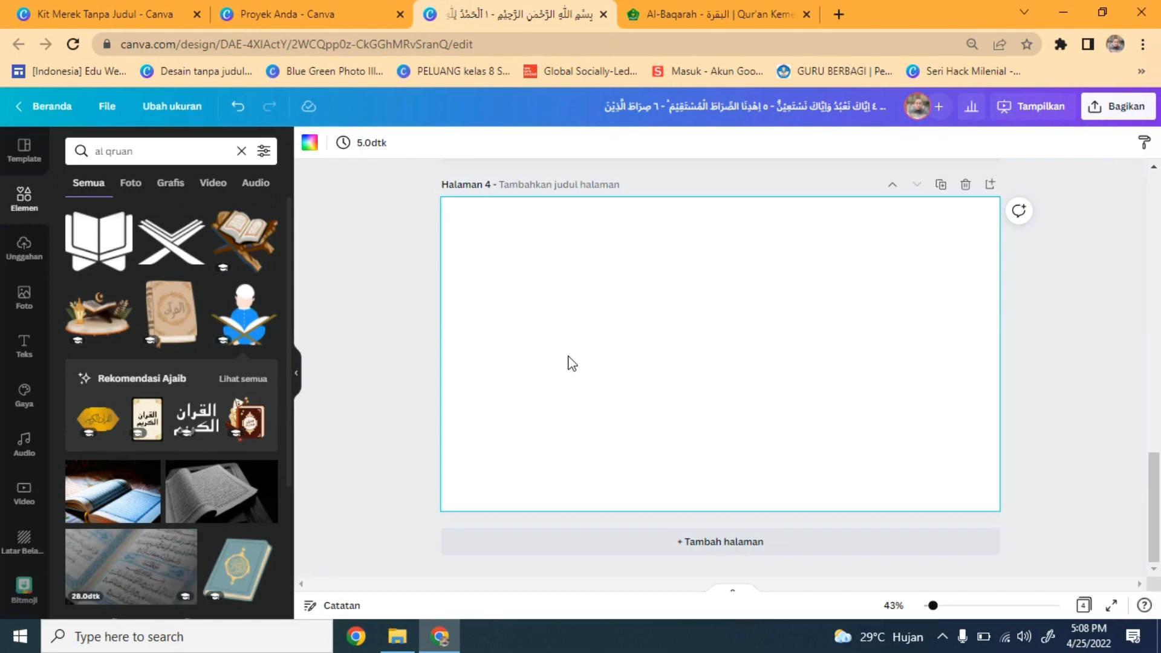
key("ctrl+v")
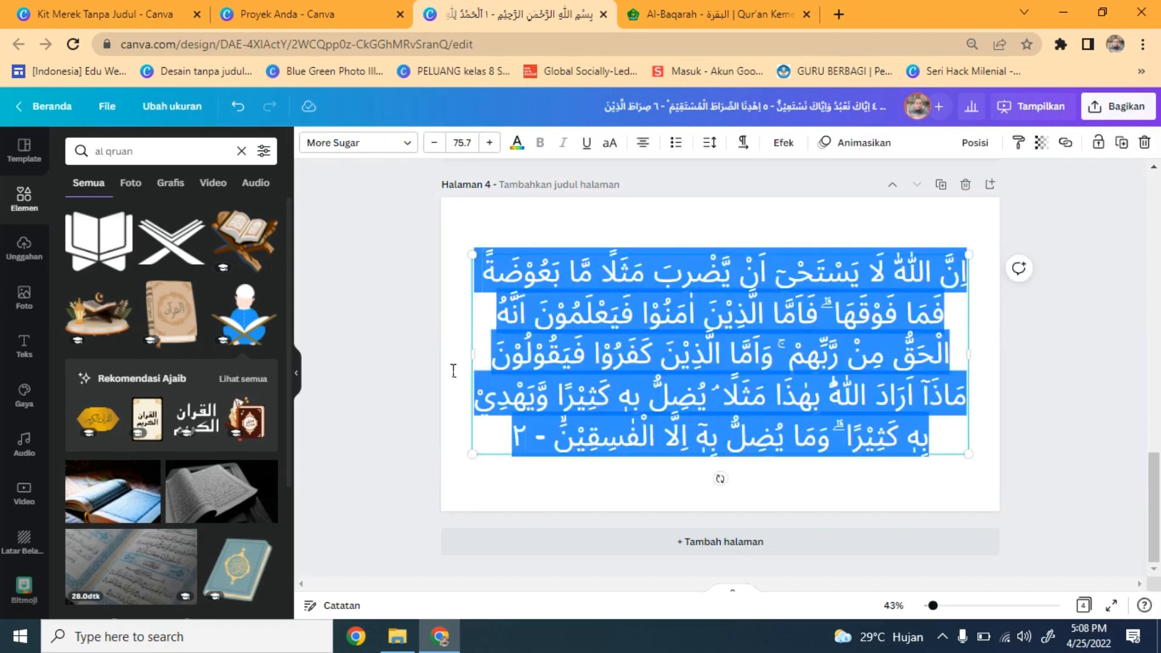
left_click(420, 381)
left_click(719, 429)
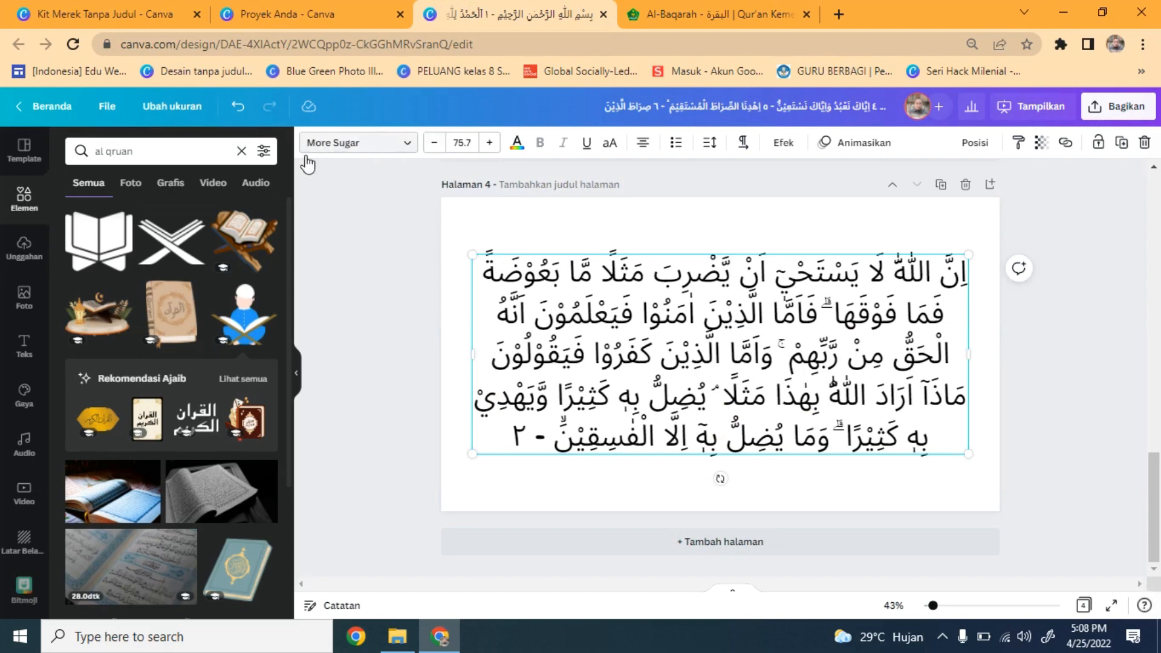
Step: Apply the uploaded Al Qalam Quran Regular font to the page 4 verse and pull in the text box's right edge from the page border
left_click(412, 147)
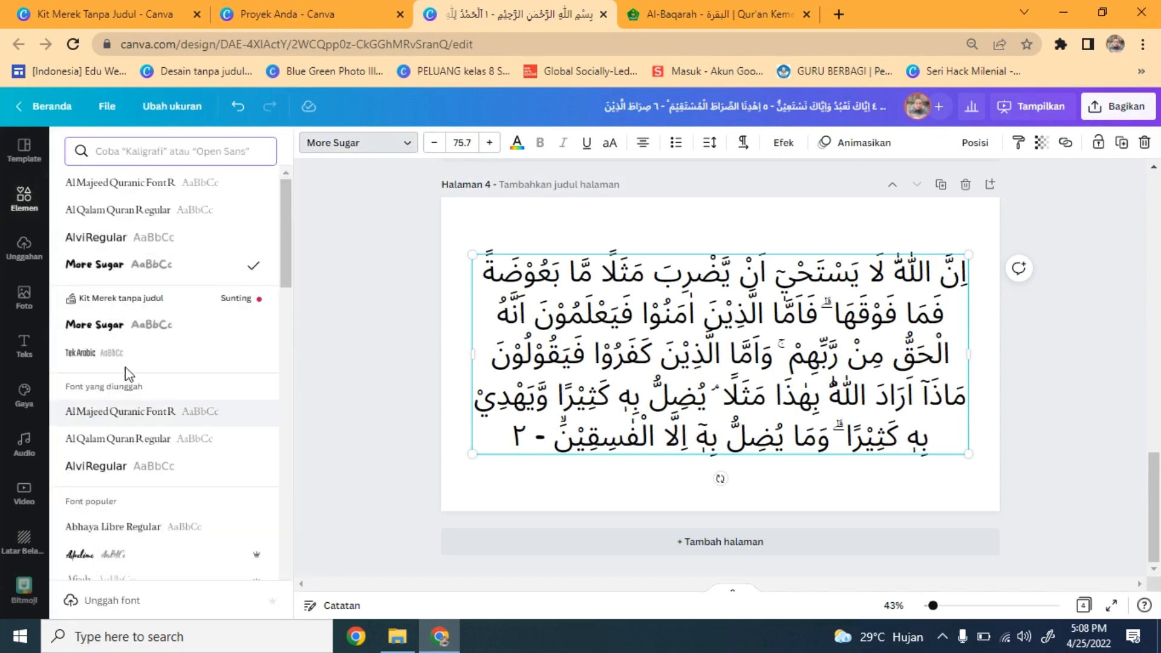
left_click(143, 447)
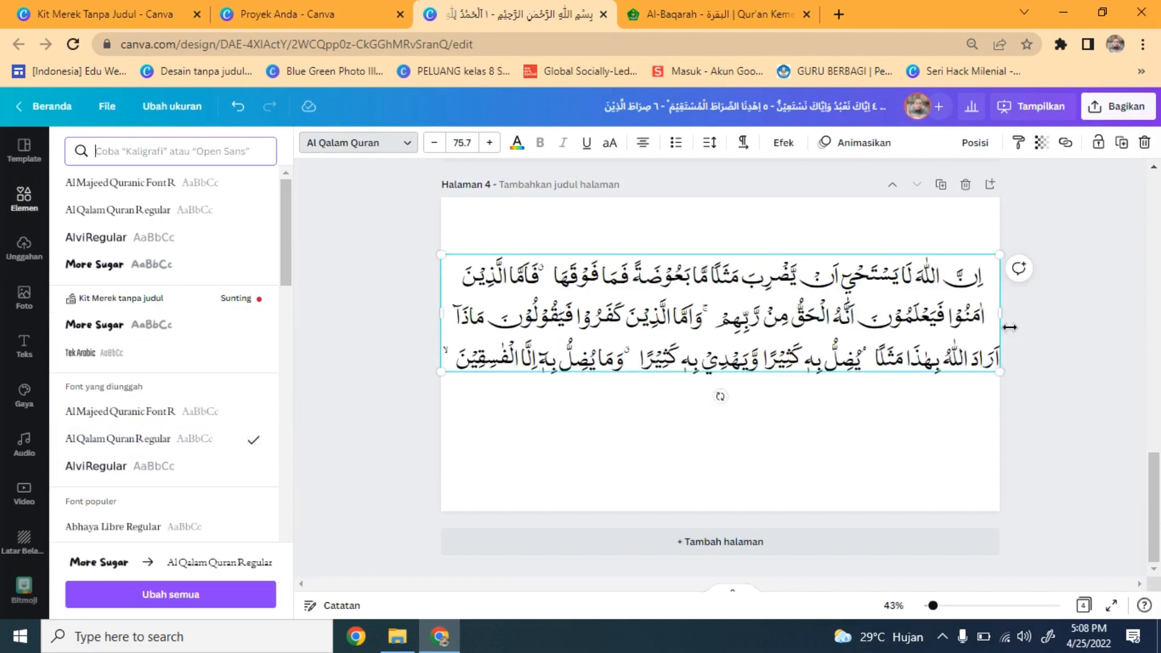
left_click_drag(1008, 328, 968, 329)
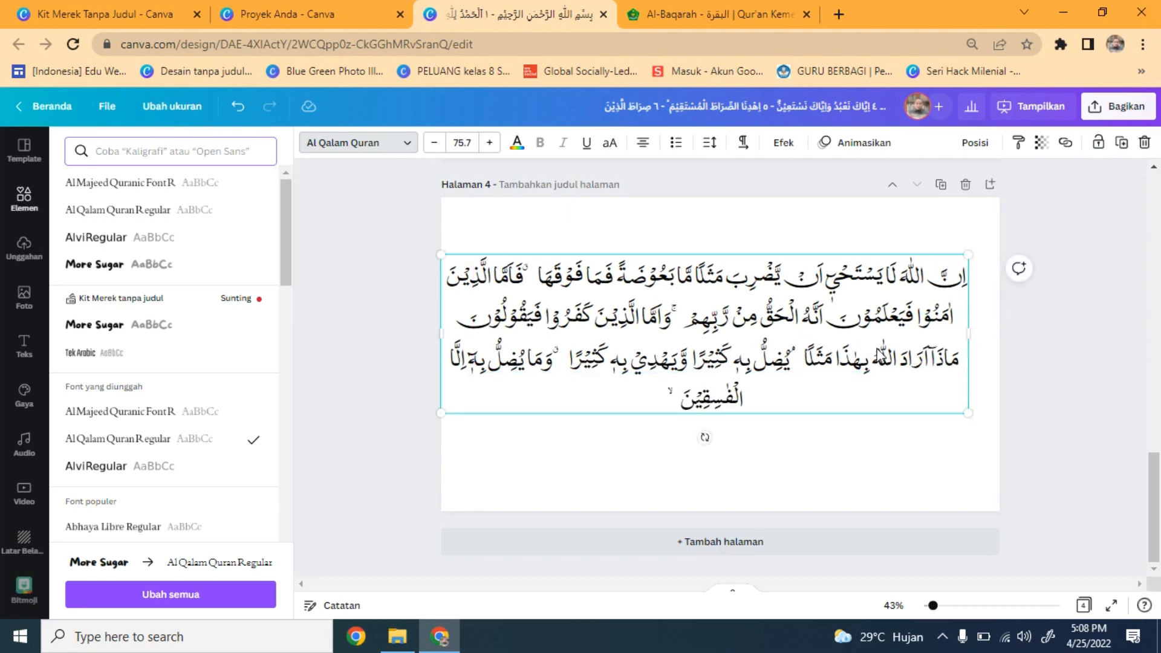
left_click(942, 637)
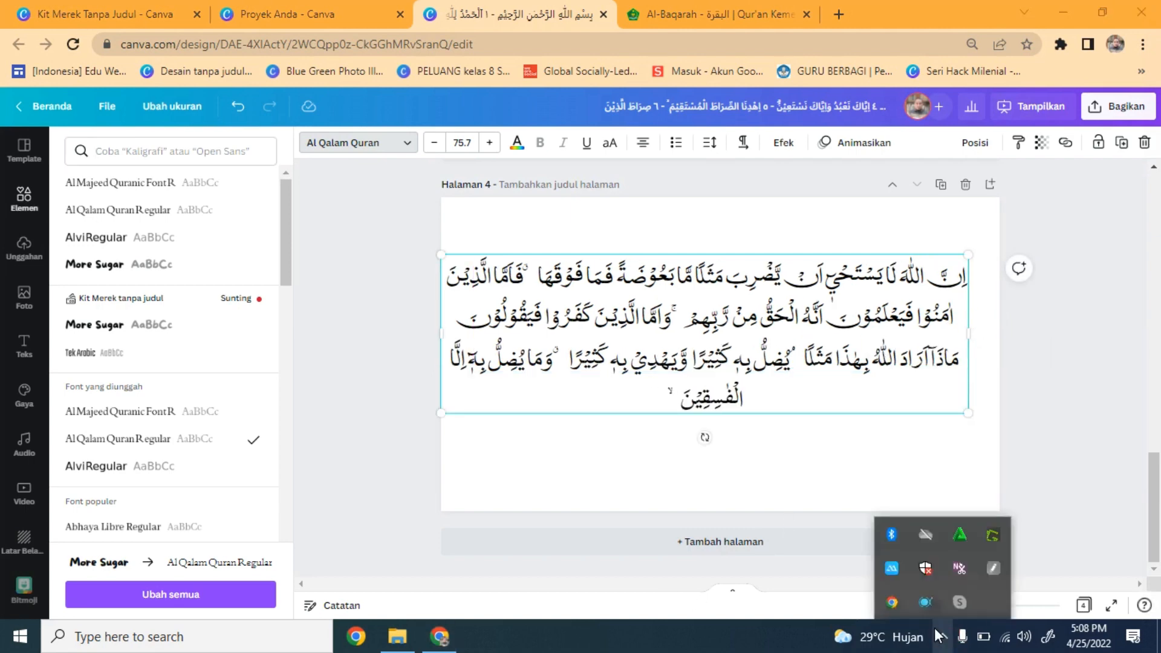
left_click(925, 602)
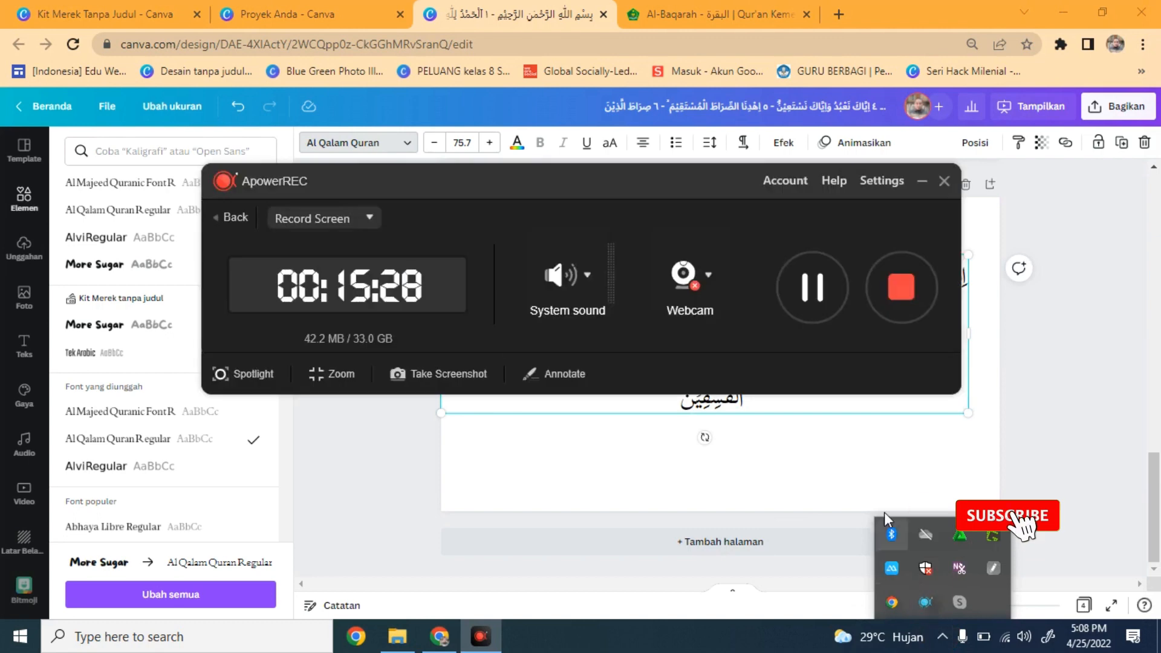
left_click(823, 293)
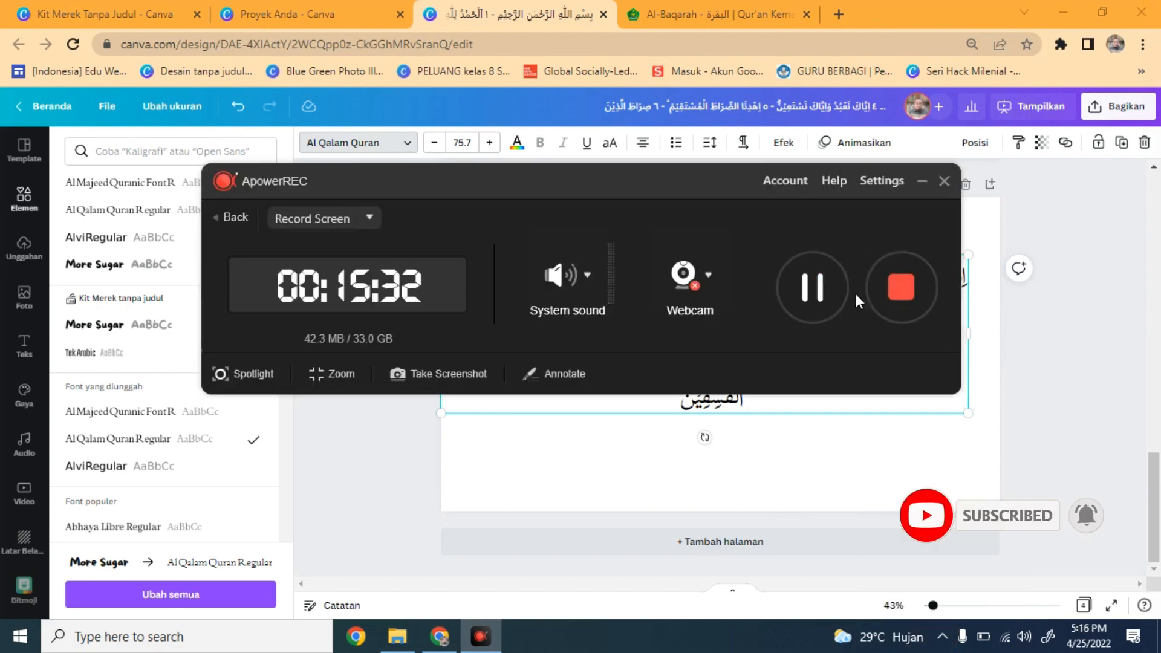
left_click(922, 181)
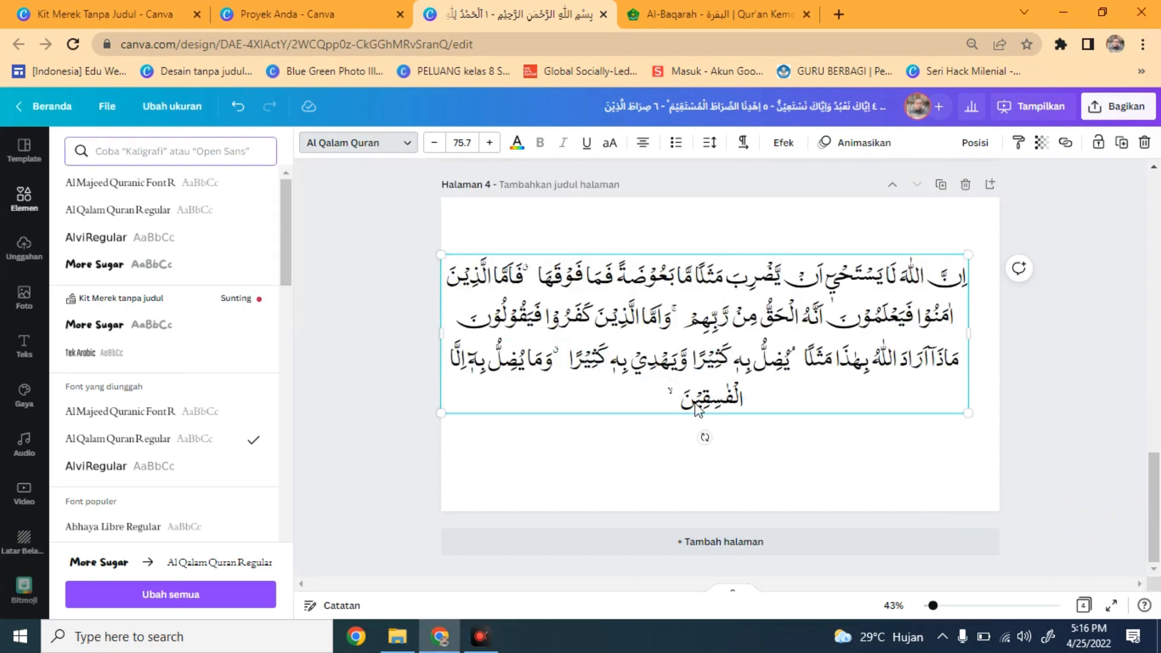